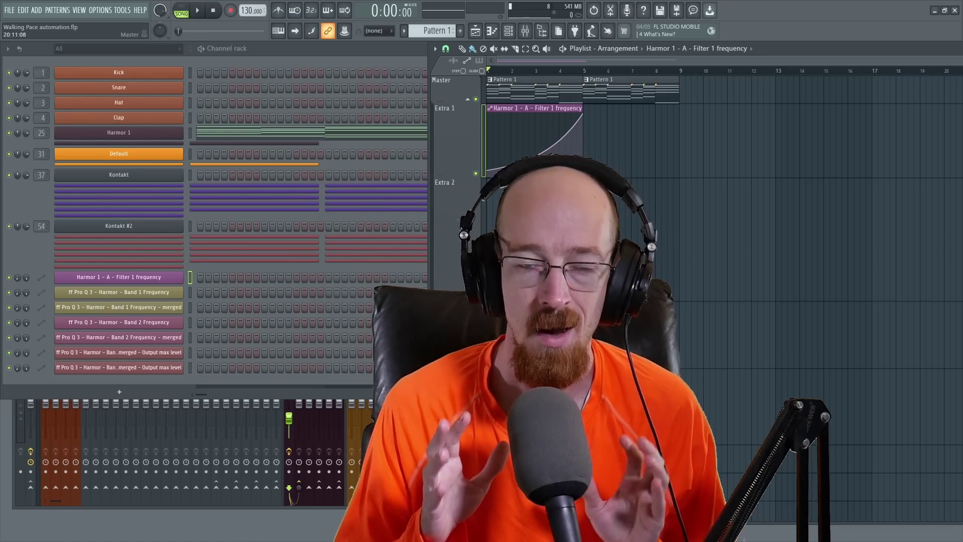
Open the Harmor 1 Filter 1 frequency automation clip's settings, inspect its curve and target links, and close them
{"action": "left_click", "coordinate": [560, 108]}
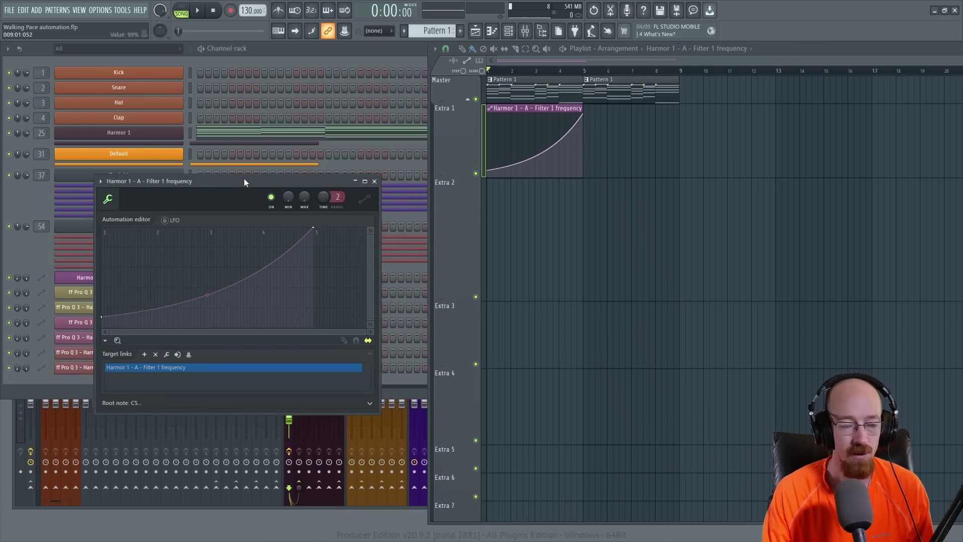
{"action": "left_click_drag", "start_coordinate": [244, 186], "coordinate": [232, 75]}
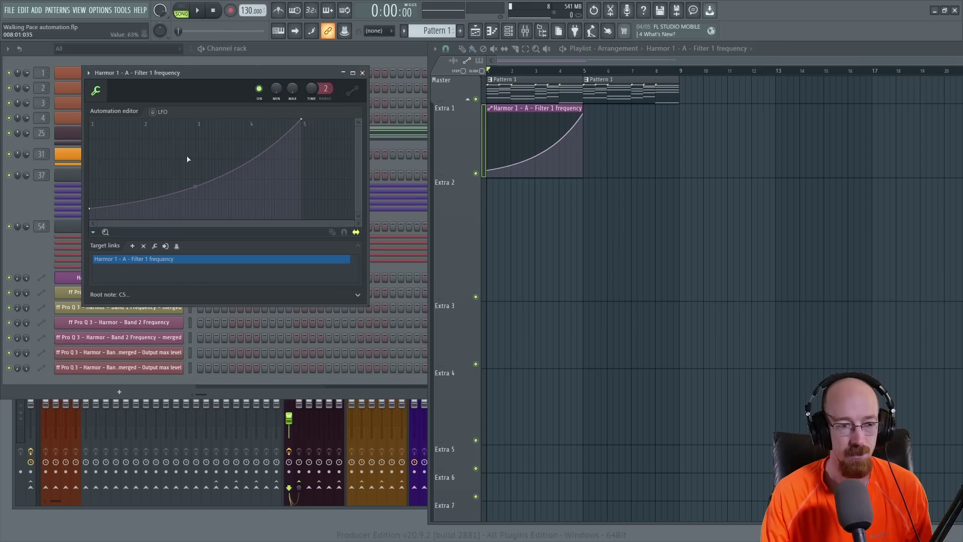
{"action": "left_click", "coordinate": [362, 74]}
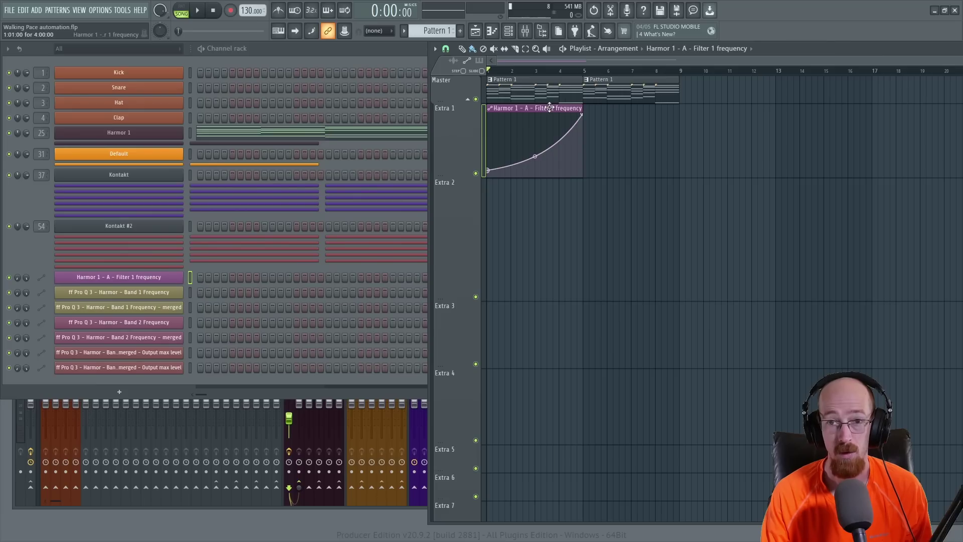
Filter the channel rack to the Automation group, and return it to showing all channels
{"action": "left_click", "coordinate": [158, 49]}
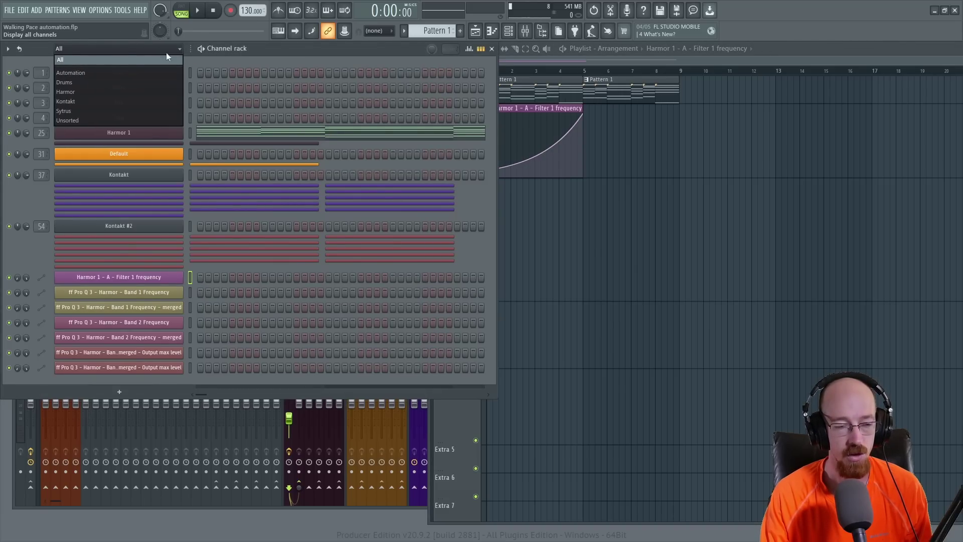
{"action": "left_click", "coordinate": [75, 74]}
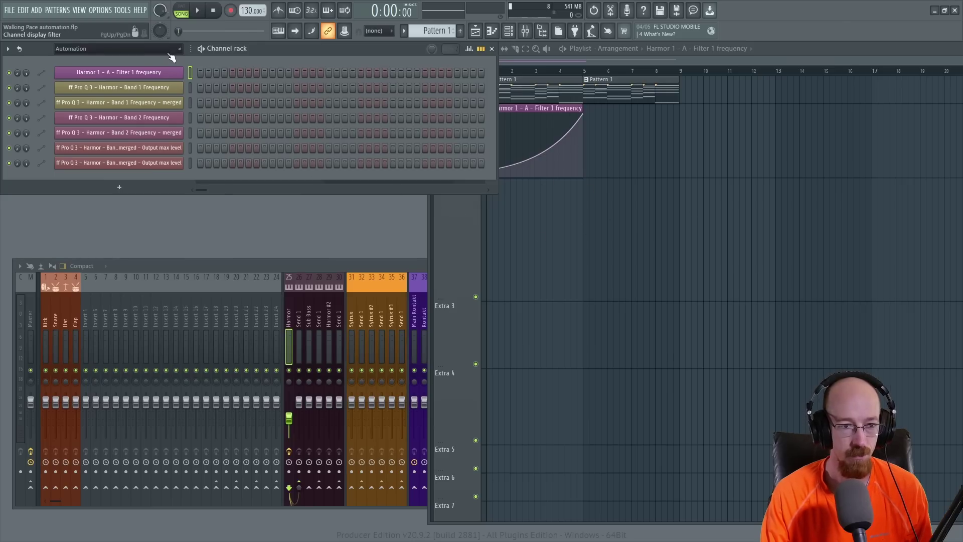
{"action": "left_click", "coordinate": [138, 52]}
{"action": "left_click", "coordinate": [137, 62]}
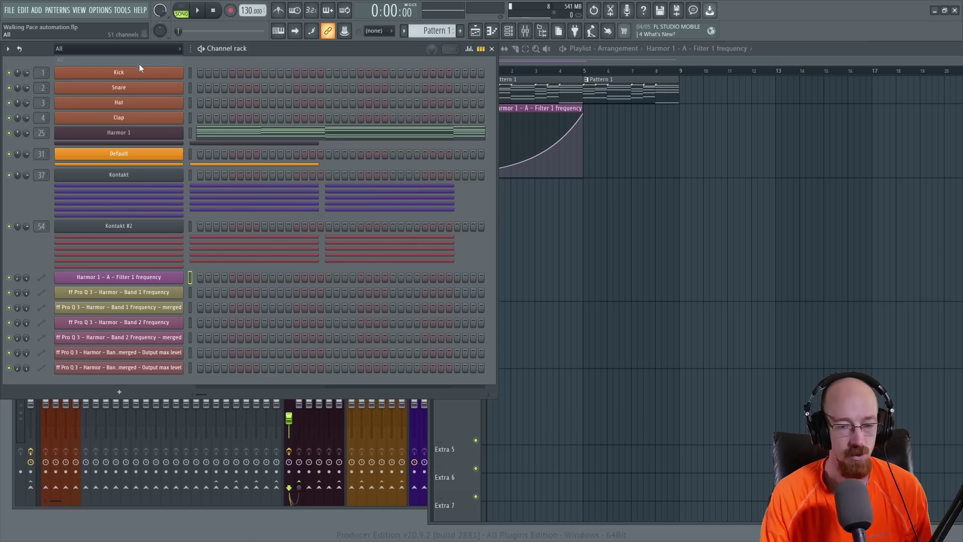
Check the filter automation clip's target link, and play the song with the Harmor 1 plugin open
{"action": "double_click", "coordinate": [542, 109]}
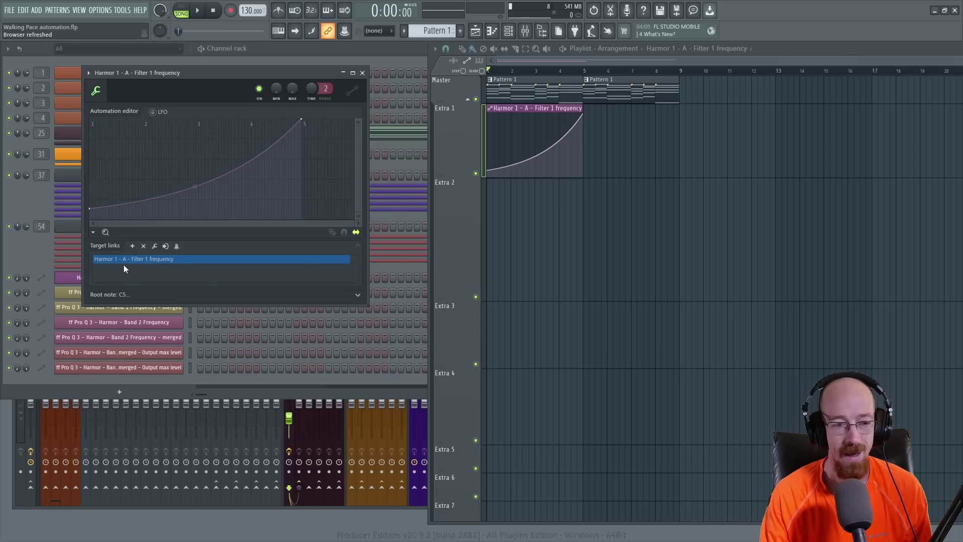
{"action": "left_click", "coordinate": [362, 72]}
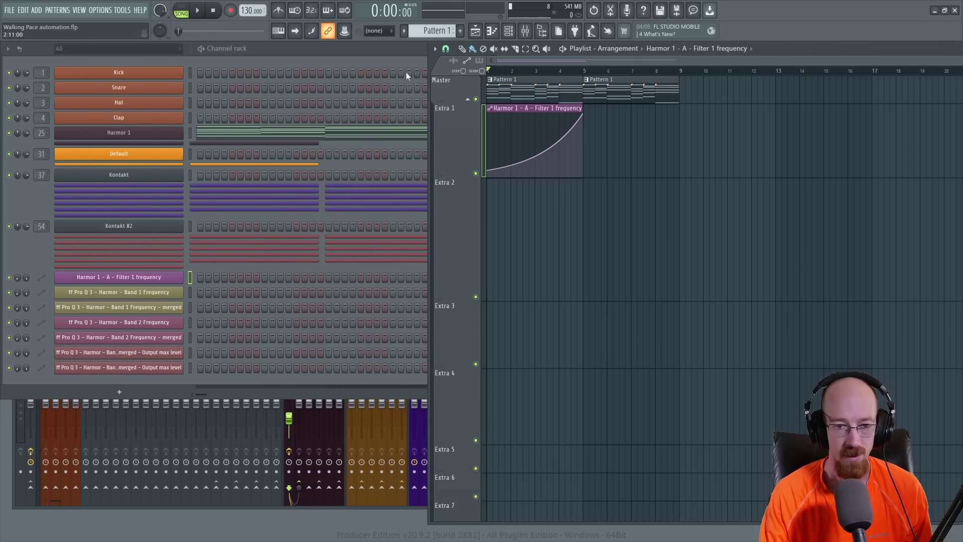
{"action": "key", "text": "space"}
{"action": "left_click", "coordinate": [139, 135]}
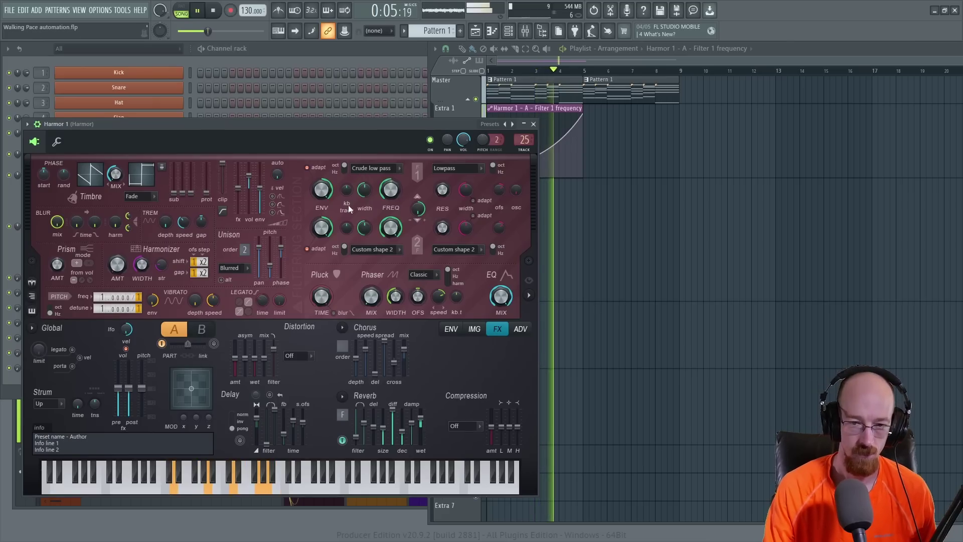
{"action": "key", "text": "space"}
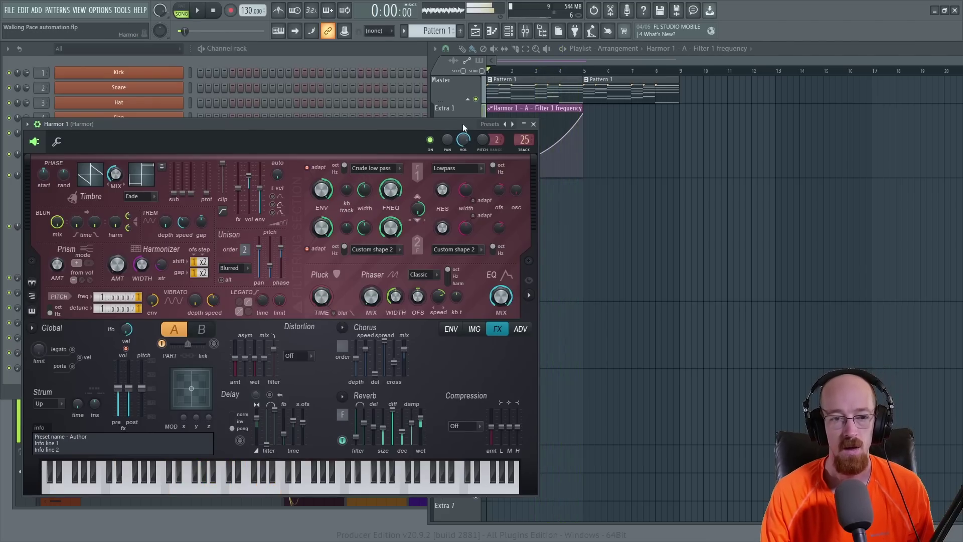
Show the volume envelope editor in the Harmor 1 plugin
{"action": "left_click", "coordinate": [604, 69]}
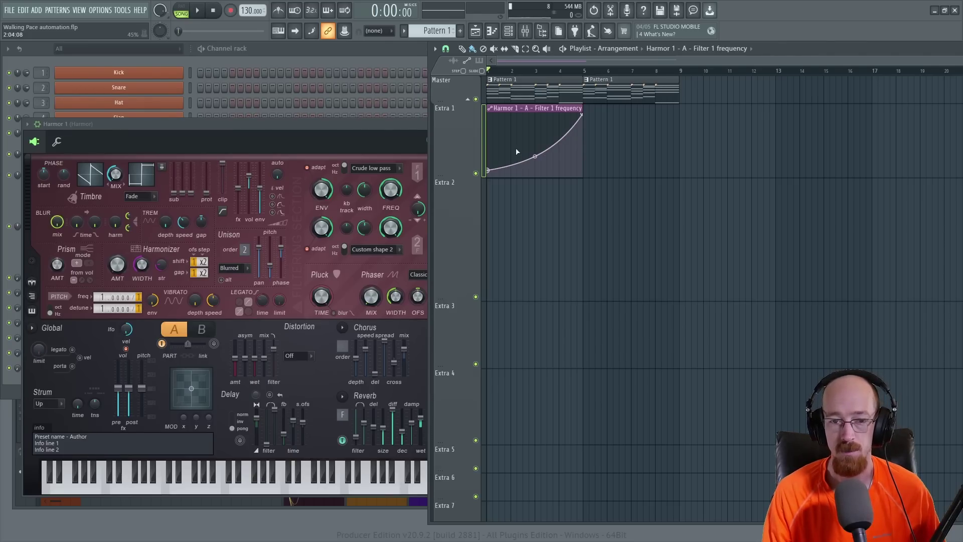
{"action": "left_click", "coordinate": [377, 132]}
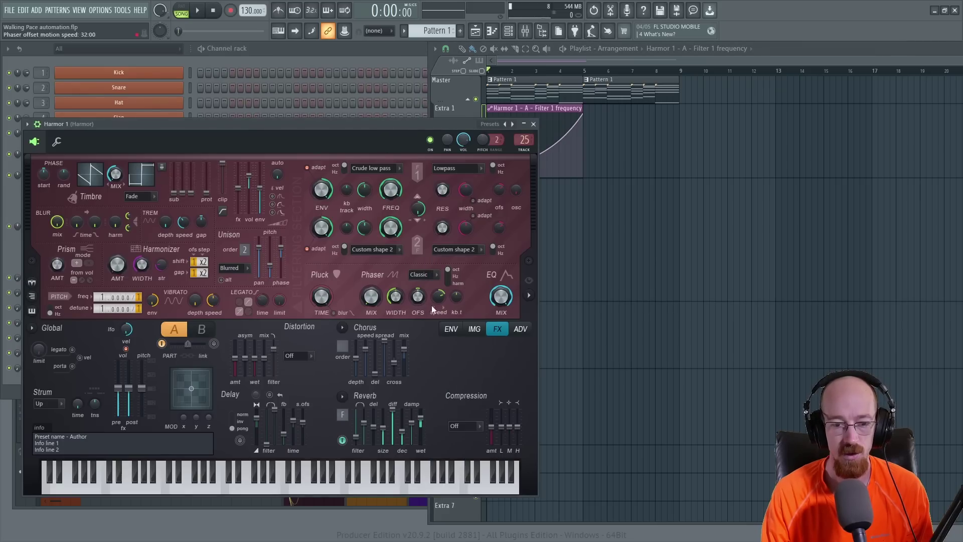
{"action": "left_click", "coordinate": [451, 328]}
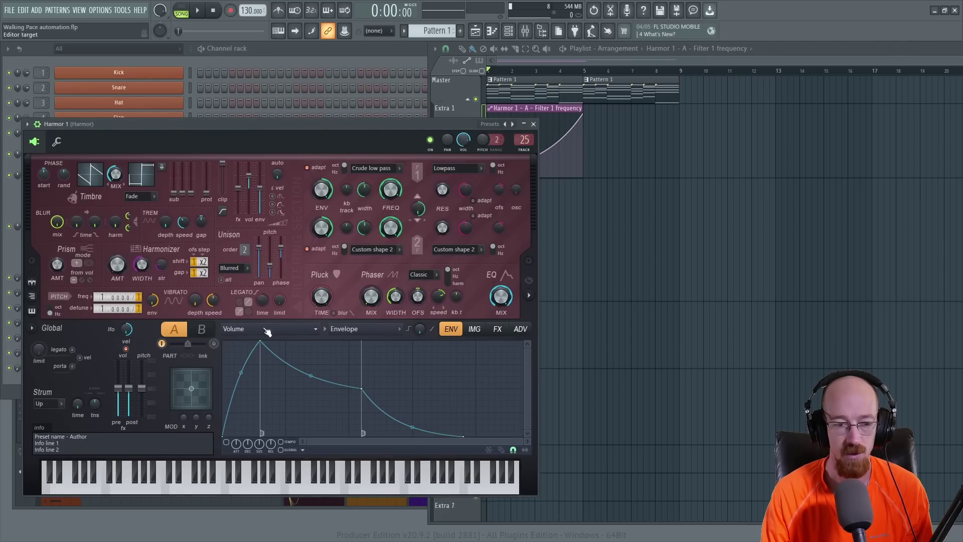
Reshape the Filter 1 frequency automation on Extra 1 into two falling sawtooth ramps and shorten the clip to one beat
{"action": "left_click", "coordinate": [610, 60]}
{"action": "scroll", "coordinate": [499, 151], "scroll_direction": "up", "scroll_amount": 5}
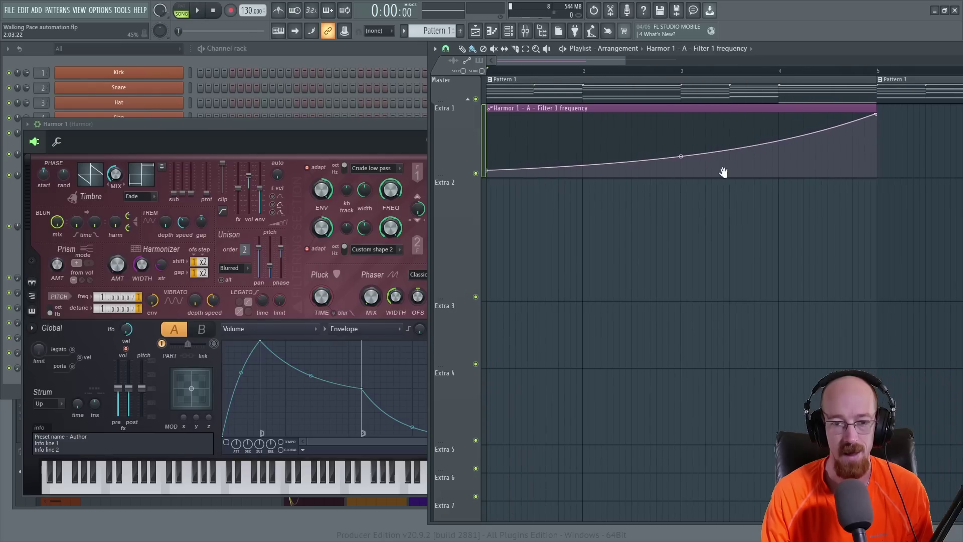
{"action": "left_click_drag", "start_coordinate": [488, 169], "coordinate": [489, 114]}
{"action": "left_click_drag", "start_coordinate": [512, 157], "coordinate": [506, 199]}
{"action": "left_click_drag", "start_coordinate": [528, 128], "coordinate": [516, 200]}
{"action": "left_click_drag", "start_coordinate": [520, 304], "coordinate": [511, 101]}
{"action": "left_click", "coordinate": [534, 108]}
{"action": "right_click", "coordinate": [535, 109]}
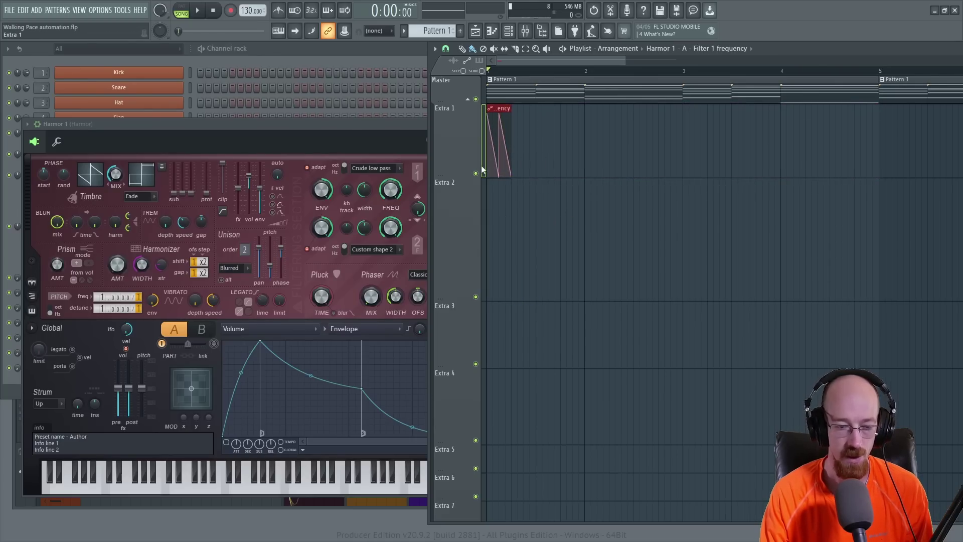
Duplicate the one-beat sawtooth automation clip end to end until it fills four bars on Extra 1
{"action": "key", "text": "ctrl+b"}
{"action": "key", "text": "ctrl+b"}
{"action": "key", "text": "ctrl+b"}
{"action": "key", "text": "ctrl+b"}
{"action": "key", "text": "ctrl+b"}
{"action": "key", "text": "ctrl+b"}
{"action": "key", "text": "ctrl+b"}
{"action": "key", "text": "ctrl+b"}
{"action": "key", "text": "ctrl+b"}
{"action": "key", "text": "ctrl+b"}
{"action": "key", "text": "ctrl+b"}
{"action": "key", "text": "ctrl+b"}
{"action": "key", "text": "ctrl+b"}
{"action": "key", "text": "ctrl+b"}
{"action": "key", "text": "ctrl+b"}
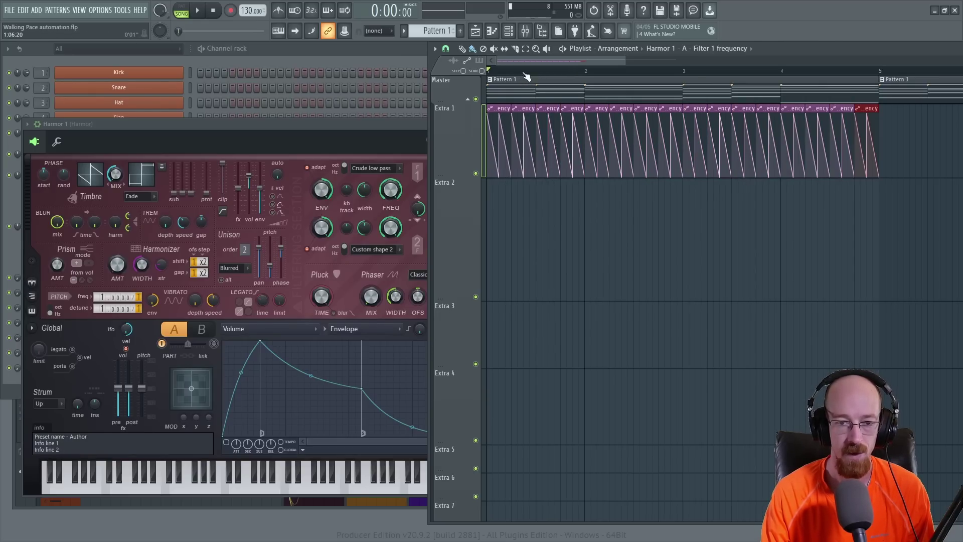
Play the arrangement to hear the repeated sawtooth automation of the Harmor filter
{"action": "scroll", "coordinate": [504, 178], "scroll_direction": "down", "scroll_amount": 3}
{"action": "key", "text": "space"}
{"action": "scroll", "coordinate": [512, 189], "scroll_direction": "up", "scroll_amount": 2}
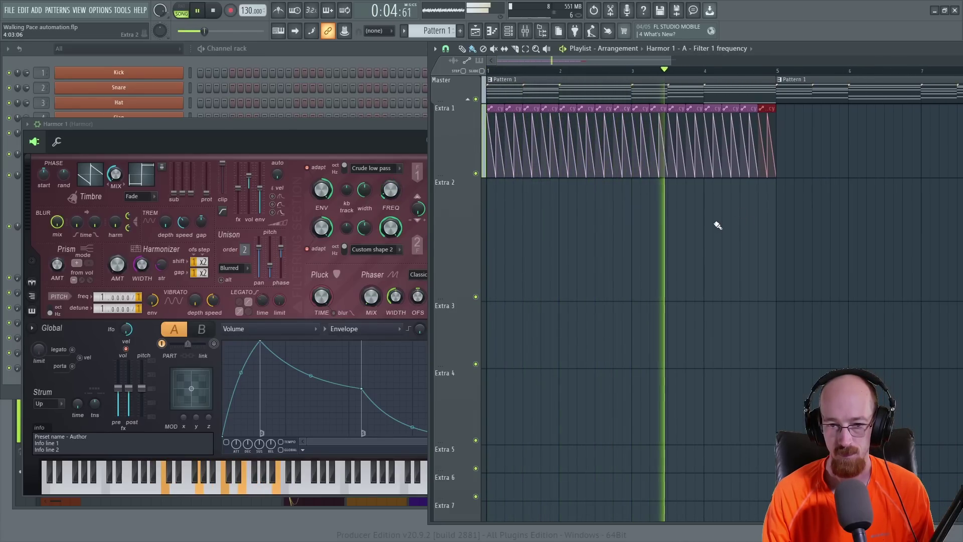
{"action": "key", "text": "space"}
Close the Harmor 1 plugin and load Fruity Fast LP into slot 8 of the Harmor mixer track
{"action": "scroll", "coordinate": [508, 182], "scroll_direction": "up", "scroll_amount": 4}
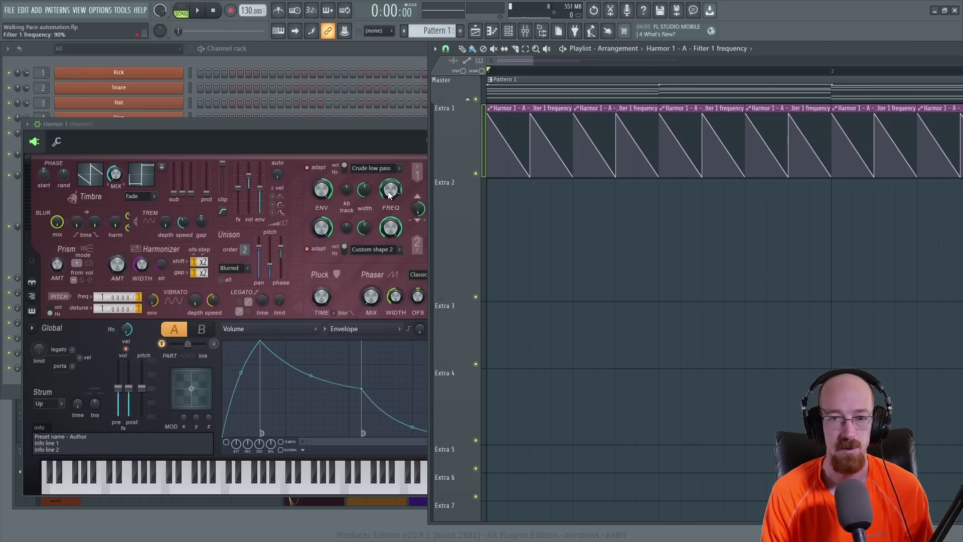
{"action": "left_click", "coordinate": [390, 122]}
{"action": "left_click", "coordinate": [536, 128]}
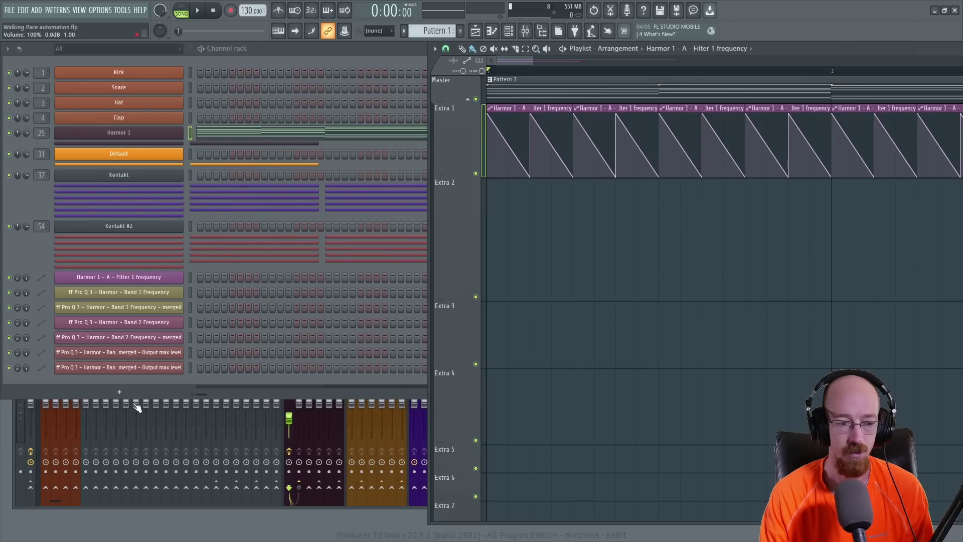
{"action": "left_click", "coordinate": [16, 425]}
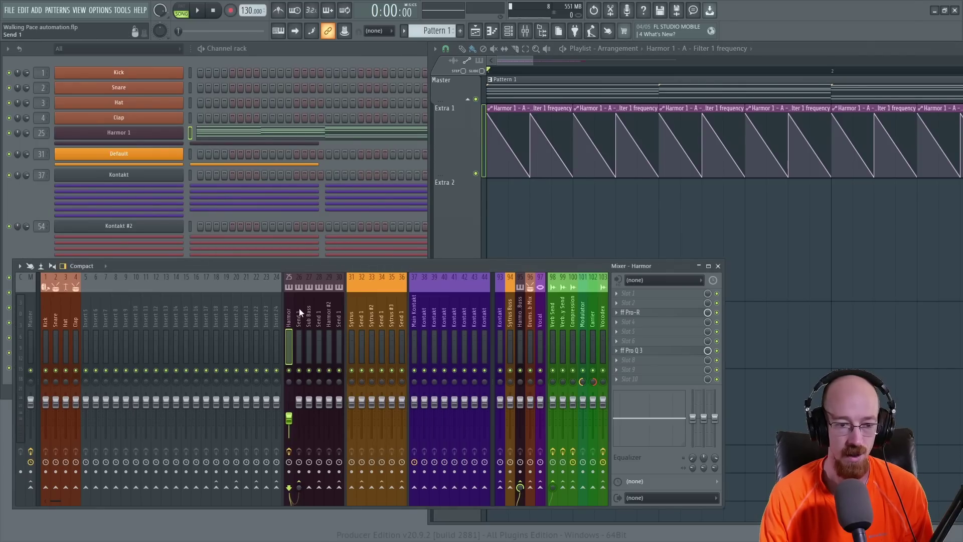
{"action": "left_click", "coordinate": [669, 360]}
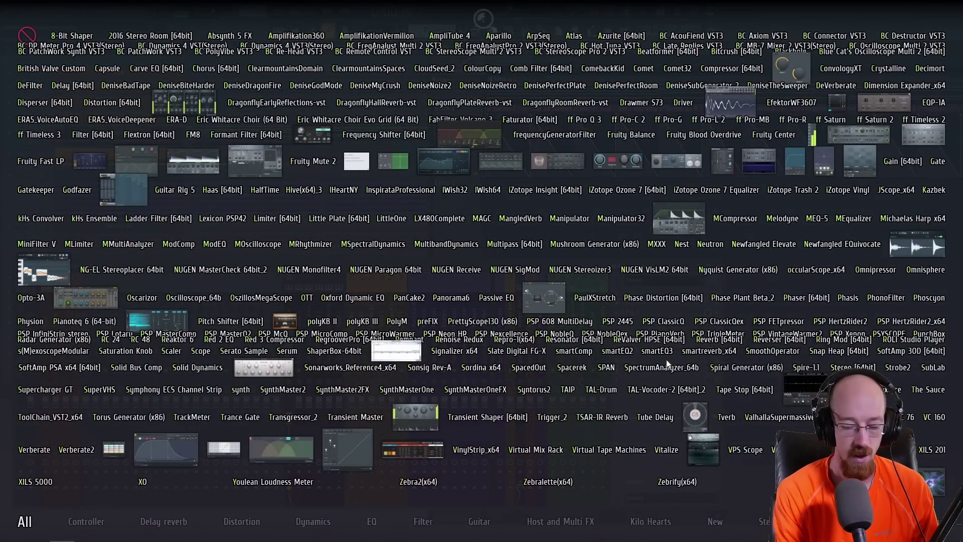
{"action": "type", "text": "fas"}
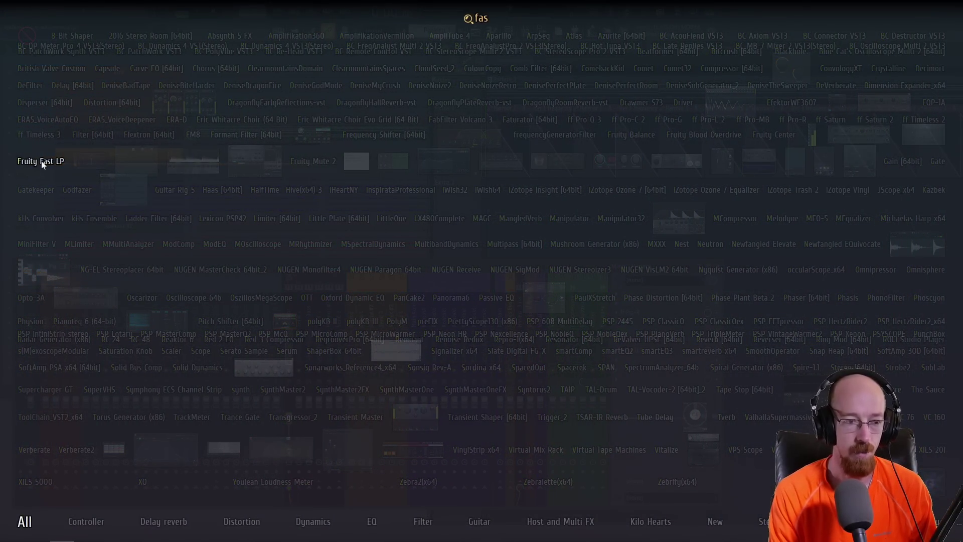
{"action": "left_click", "coordinate": [43, 163]}
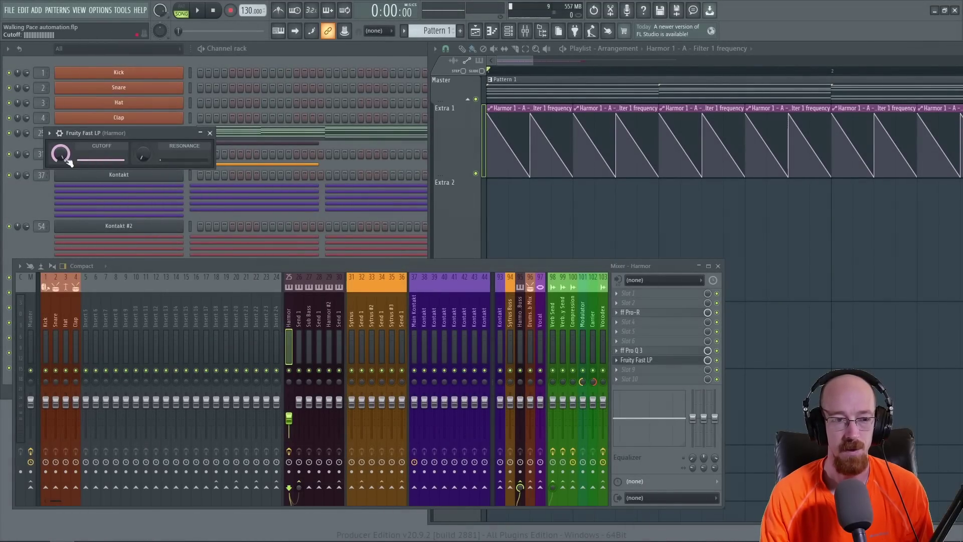
Add the Fruity Fast LP cutoff as a second target link of the Filter 1 frequency automation clip
{"action": "left_click_drag", "start_coordinate": [637, 71], "coordinate": [346, 89]}
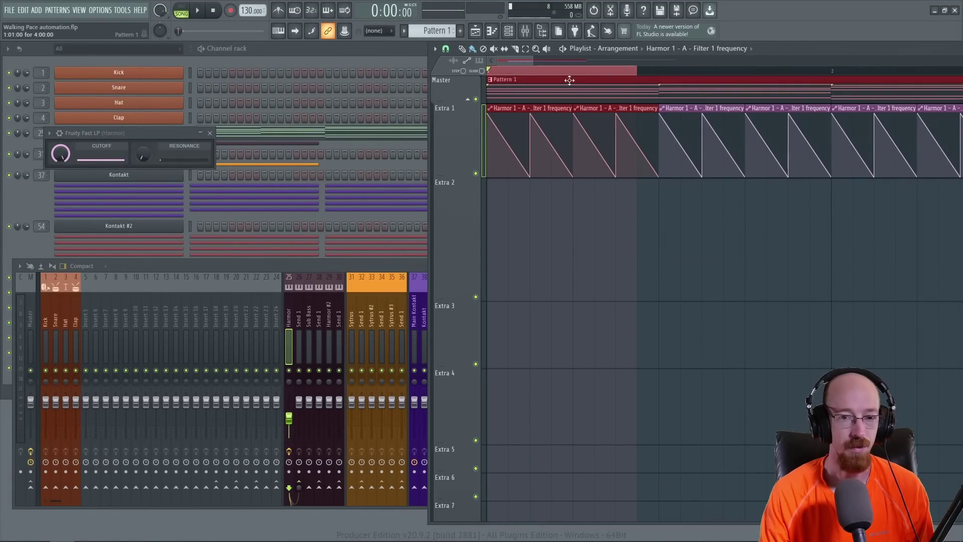
{"action": "left_click", "coordinate": [554, 73]}
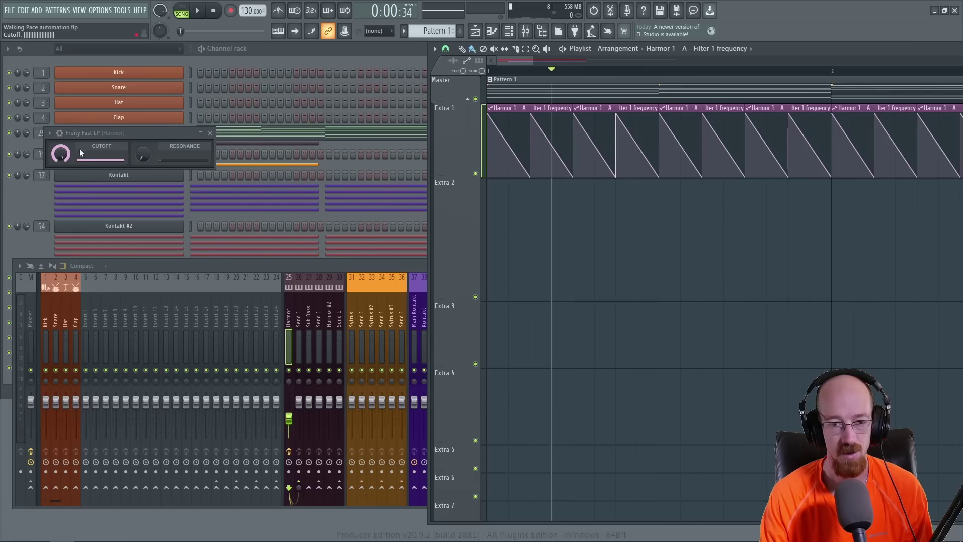
{"action": "left_click", "coordinate": [532, 108]}
{"action": "left_click_drag", "start_coordinate": [255, 74], "coordinate": [426, 61]}
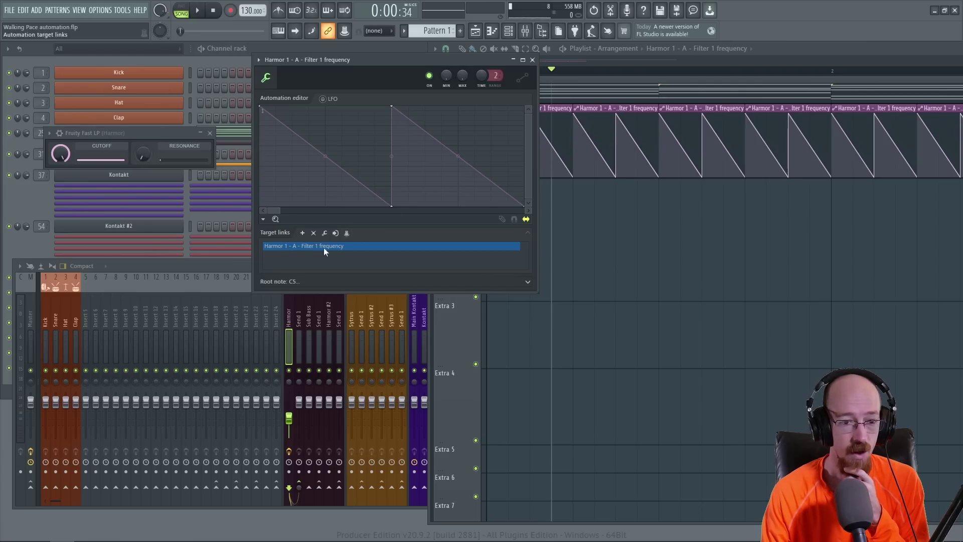
{"action": "left_click", "coordinate": [303, 233]}
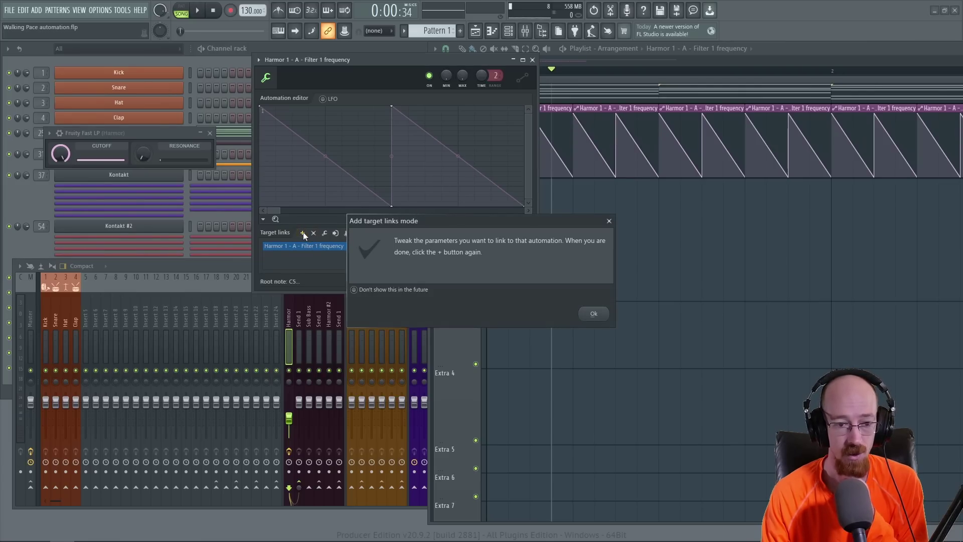
{"action": "left_click", "coordinate": [594, 314]}
{"action": "left_click_drag", "start_coordinate": [60, 154], "coordinate": [61, 151]}
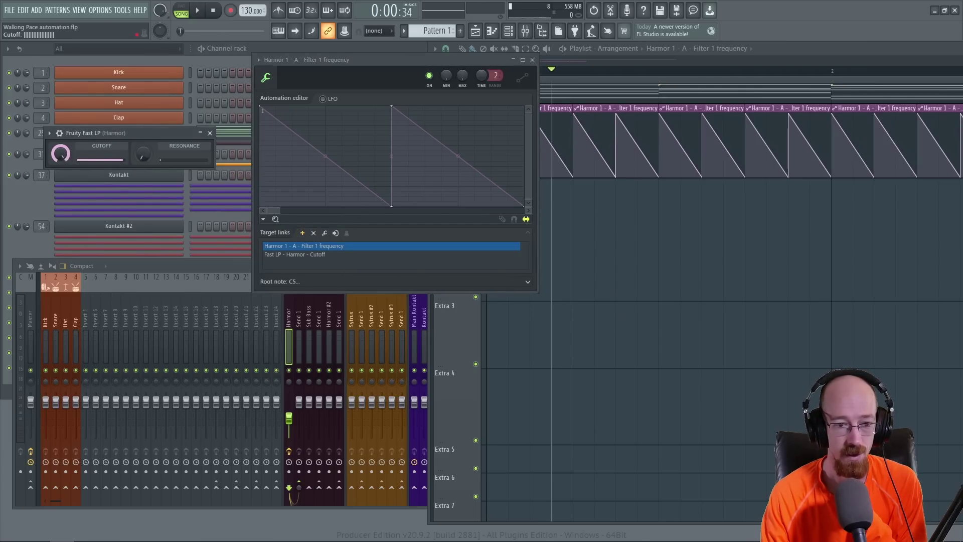
{"action": "left_click", "coordinate": [307, 244]}
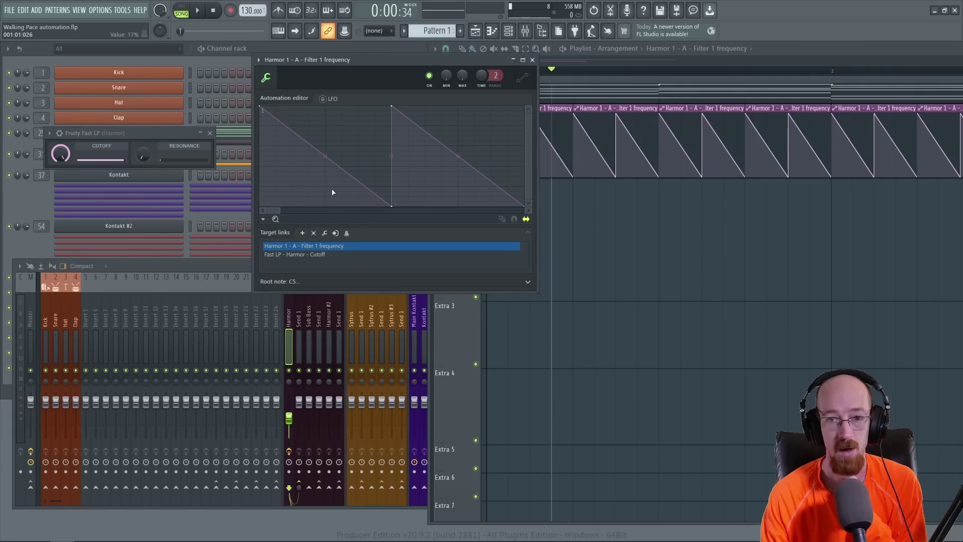
Animate the linked Fast LP cutoff to see which control it drives, and return the cutoff to maximum
{"action": "left_click", "coordinate": [293, 254]}
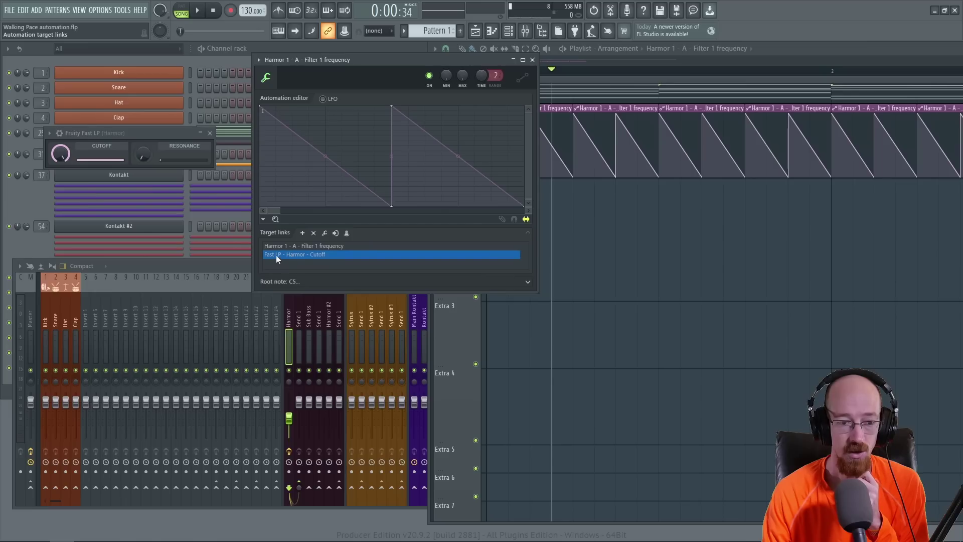
{"action": "left_click", "coordinate": [76, 161]}
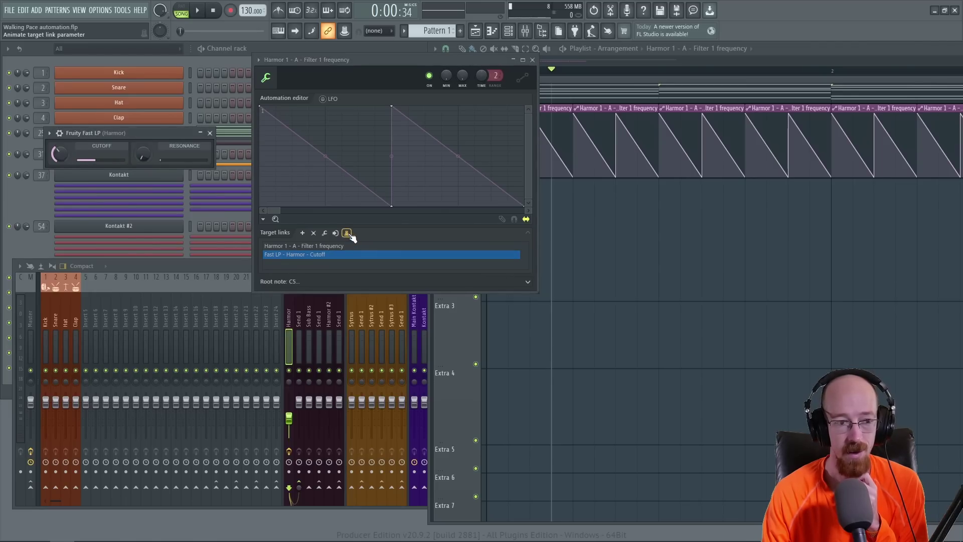
{"action": "scroll", "coordinate": [58, 160], "scroll_direction": "up", "scroll_amount": 10}
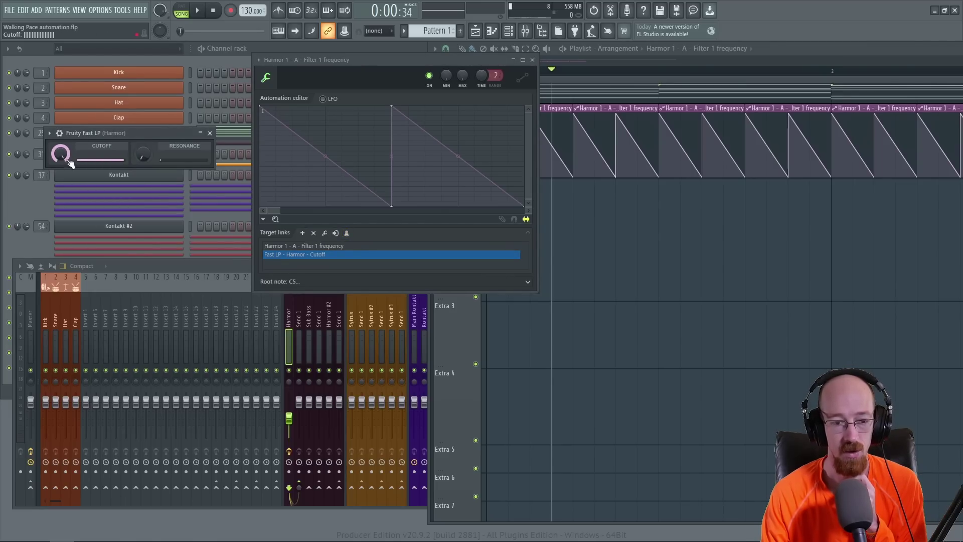
Select the Filter 1 frequency and Fast LP Cutoff target links in turn to compare them
{"action": "left_click", "coordinate": [361, 243]}
{"action": "left_click", "coordinate": [355, 254]}
{"action": "left_click", "coordinate": [363, 245]}
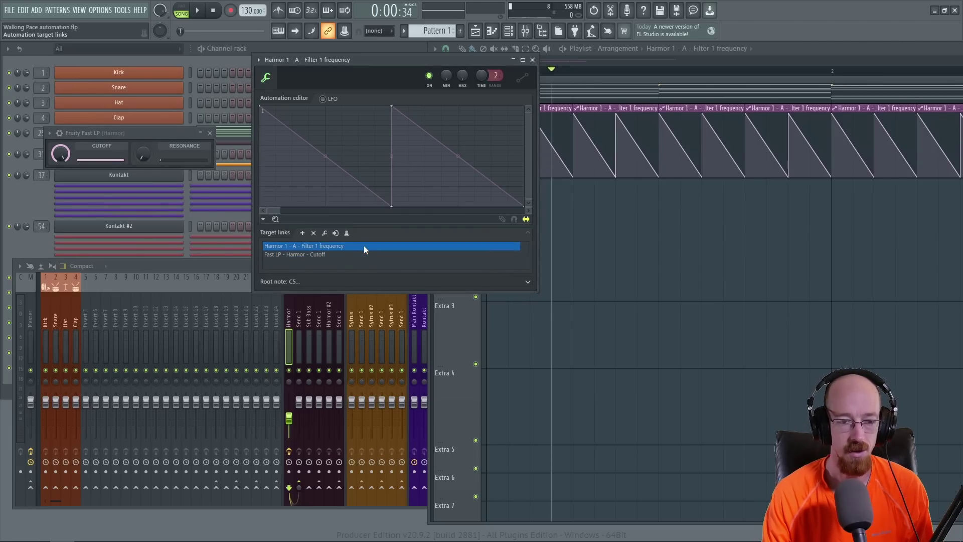
{"action": "left_click", "coordinate": [351, 257]}
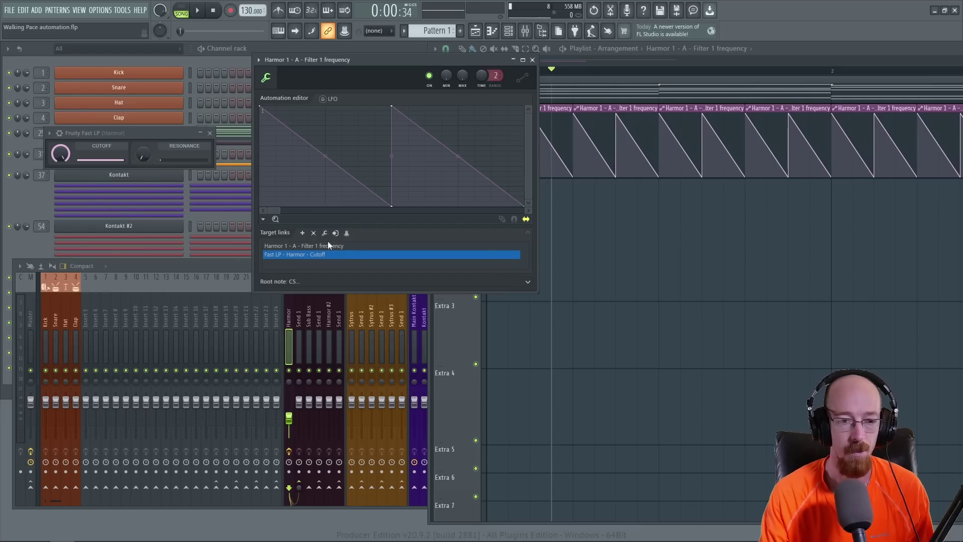
{"action": "left_click", "coordinate": [303, 246]}
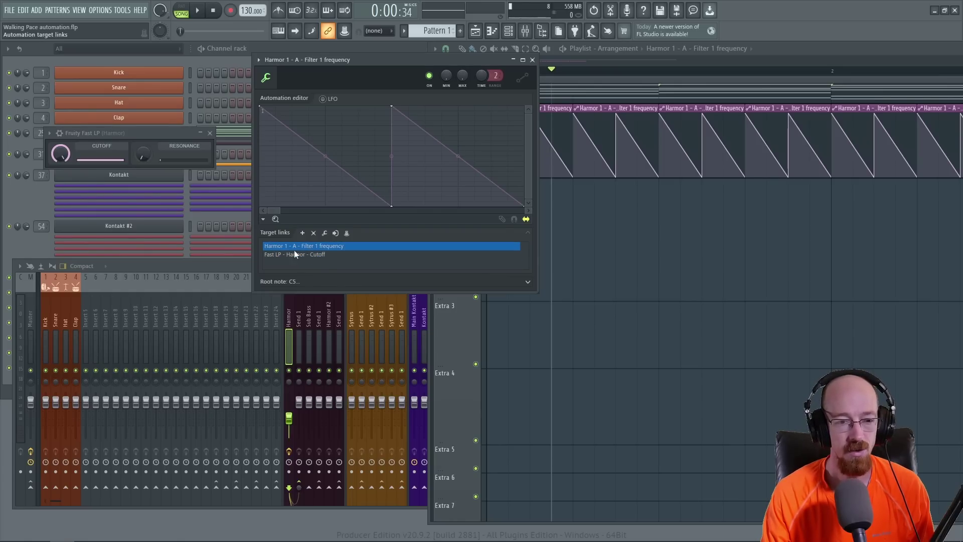
Remove the Harmor Filter 1 frequency target link from the automation clip, keeping only the Fast LP cutoff link
{"action": "left_click", "coordinate": [314, 233]}
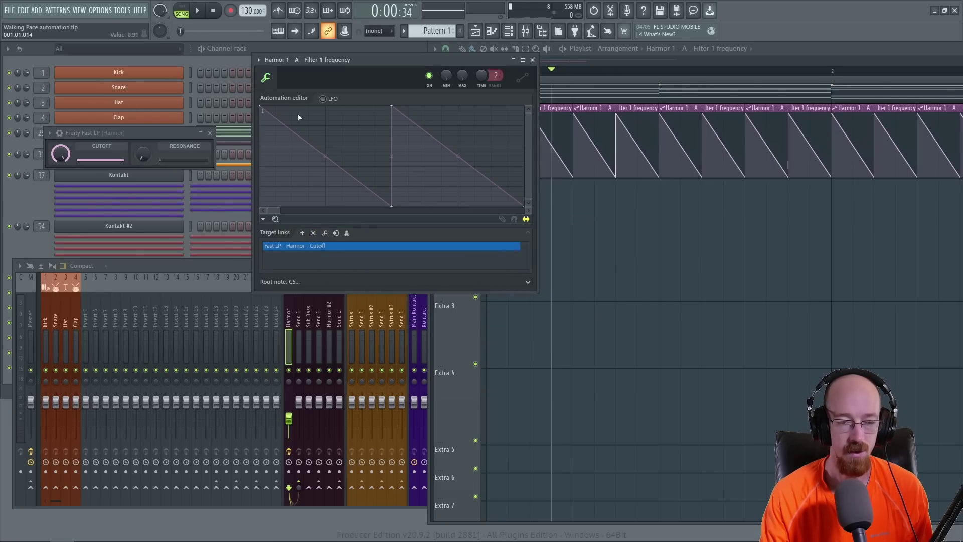
{"action": "left_click_drag", "start_coordinate": [404, 60], "coordinate": [389, 49]}
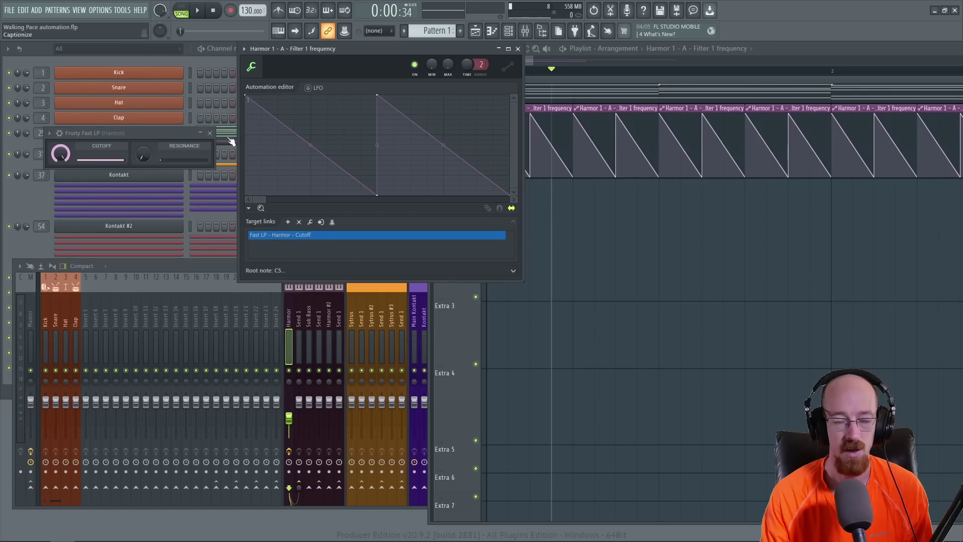
{"action": "left_click", "coordinate": [461, 65]}
Play the arrangement to hear the automation clip driving the Fast LP cutoff, and stop playback
{"action": "mouse_move", "coordinate": [503, 162]}
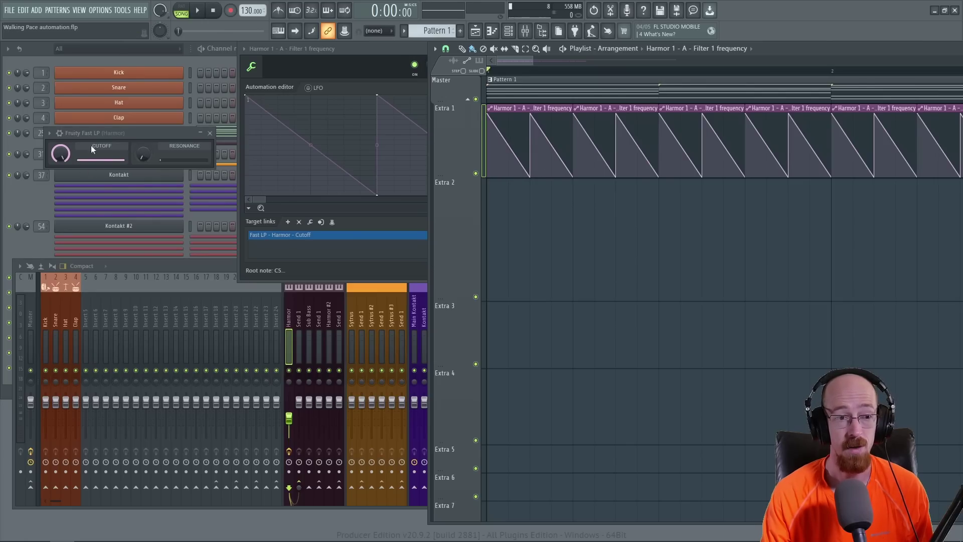
{"action": "key", "text": "space"}
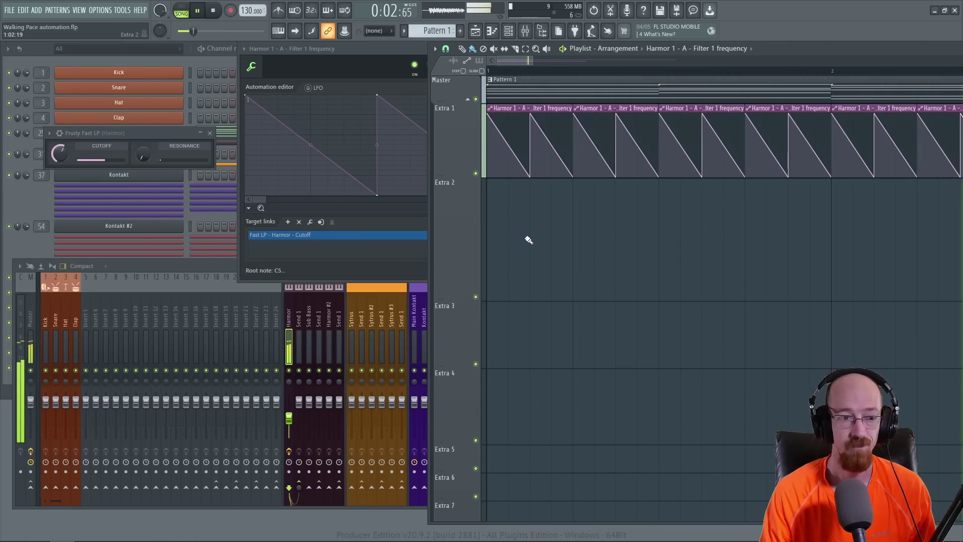
{"action": "key", "text": "space"}
{"action": "scroll", "coordinate": [552, 206], "scroll_direction": "down", "scroll_amount": 3}
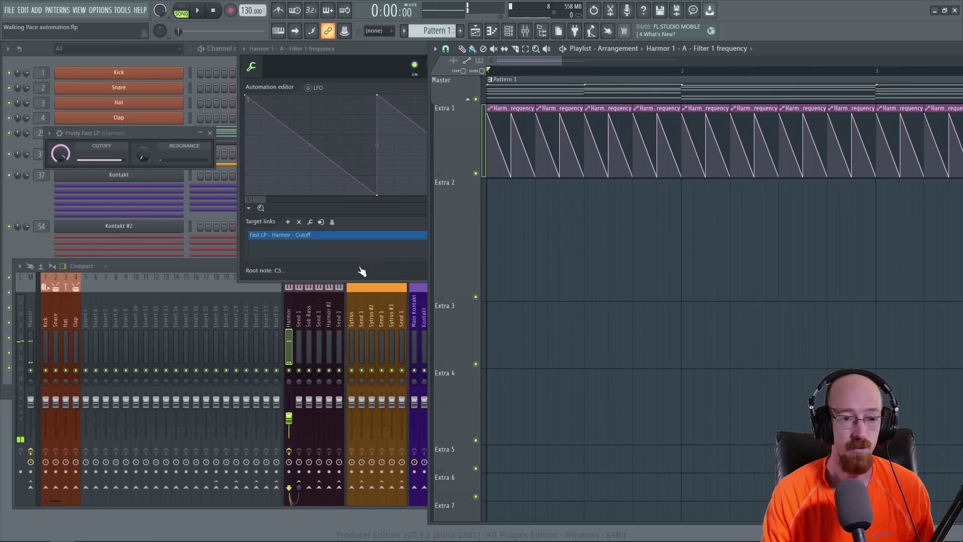
Close Fruity Fast LP and arrange the Harmor 1 plugin beside the automation clip's editor
{"action": "left_click", "coordinate": [358, 261]}
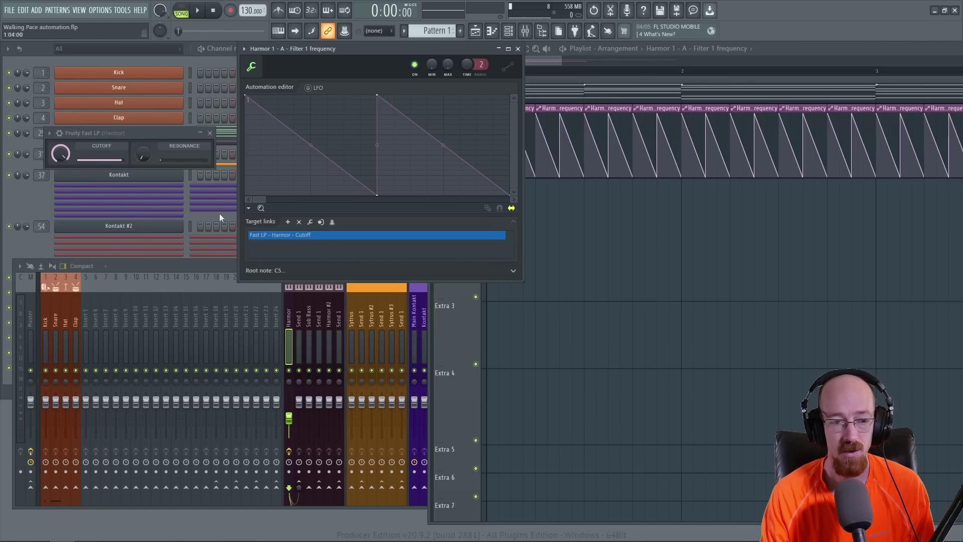
{"action": "left_click", "coordinate": [209, 133]}
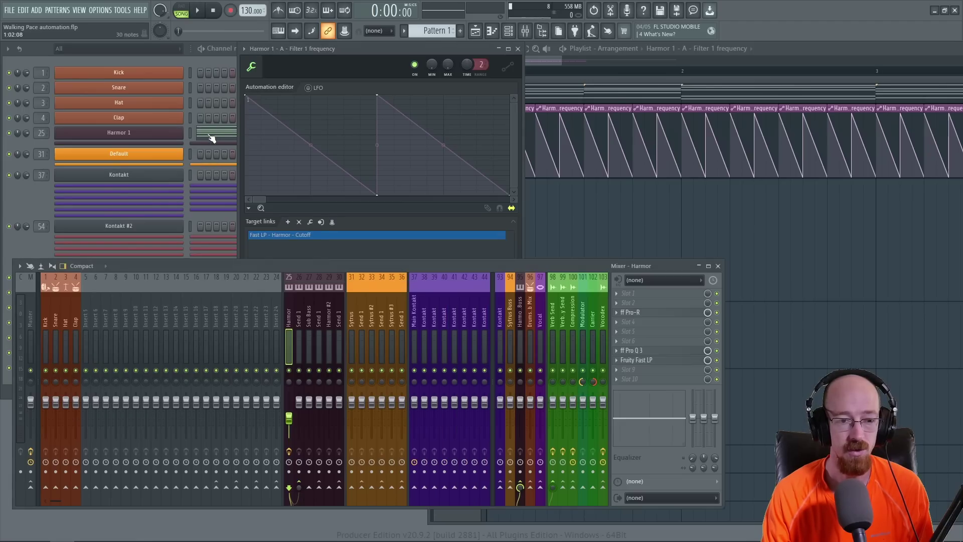
{"action": "left_click_drag", "start_coordinate": [361, 48], "coordinate": [681, 74]}
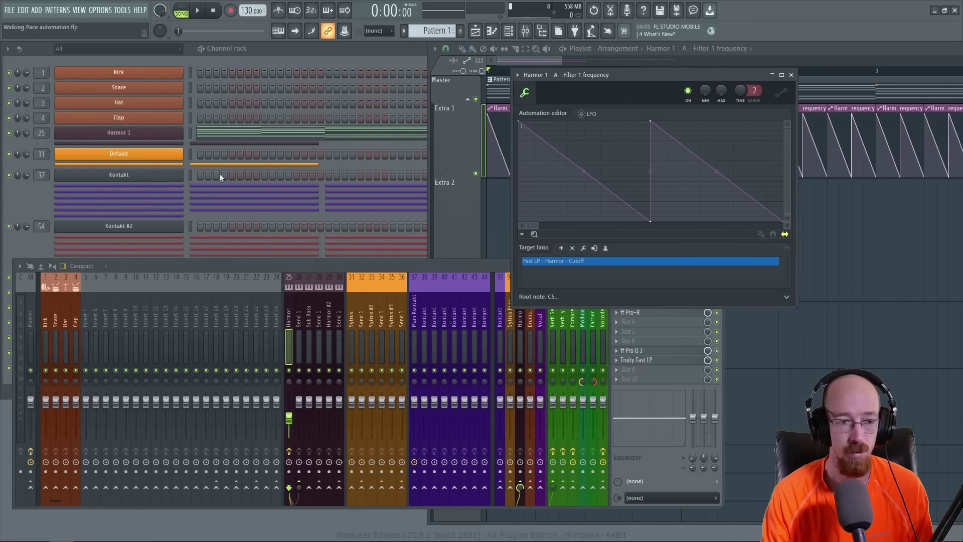
{"action": "left_click", "coordinate": [170, 132]}
{"action": "left_click_drag", "start_coordinate": [411, 123], "coordinate": [401, 71]}
{"action": "left_click", "coordinate": [570, 108]}
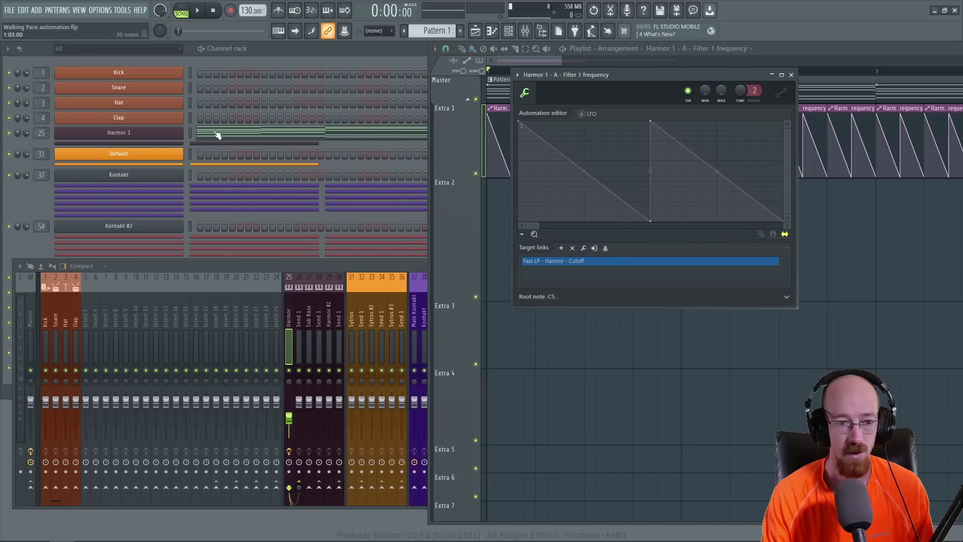
{"action": "left_click", "coordinate": [166, 136]}
{"action": "left_click_drag", "start_coordinate": [400, 73], "coordinate": [389, 67]}
{"action": "left_click_drag", "start_coordinate": [640, 78], "coordinate": [676, 82]}
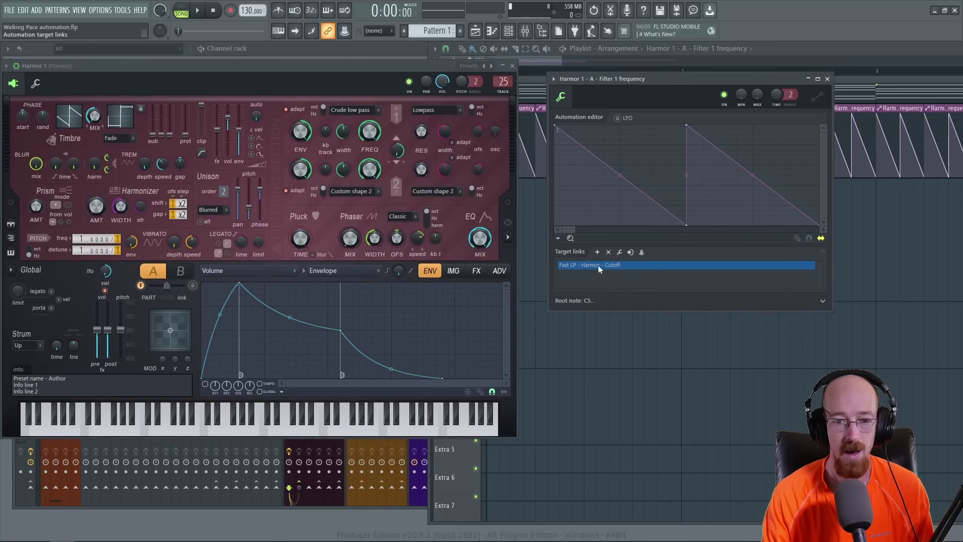
{"action": "left_click", "coordinate": [6, 65]}
{"action": "left_click", "coordinate": [6, 66]}
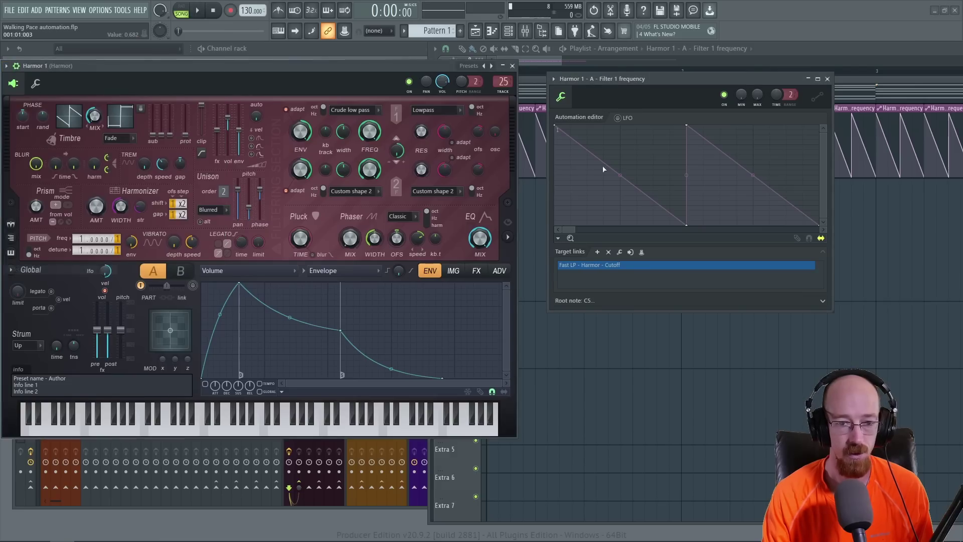
Add Harmor's Filter 1 frequency and Filter 1 width as target links of the automation clip
{"action": "left_click", "coordinate": [602, 252]}
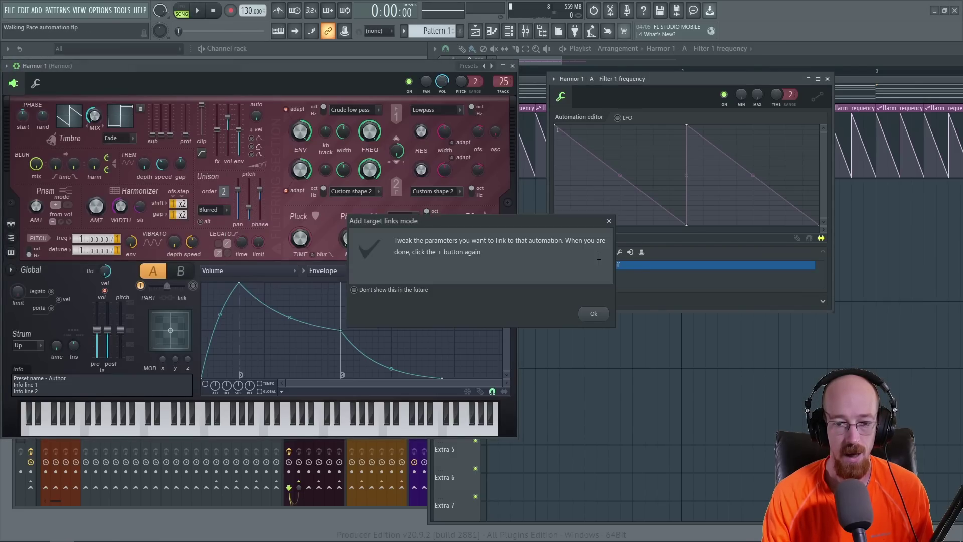
{"action": "left_click", "coordinate": [594, 314]}
{"action": "left_click", "coordinate": [370, 131]}
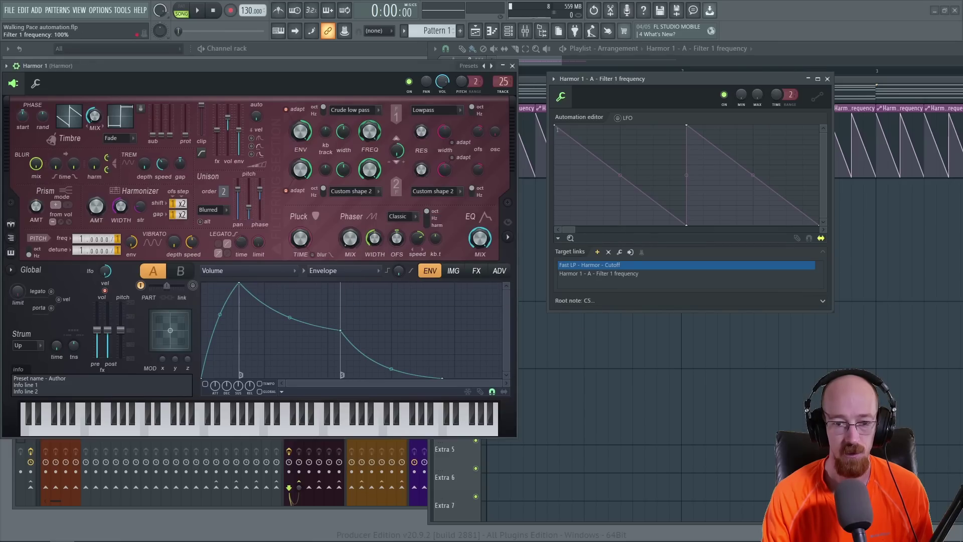
{"action": "left_click", "coordinate": [344, 131]}
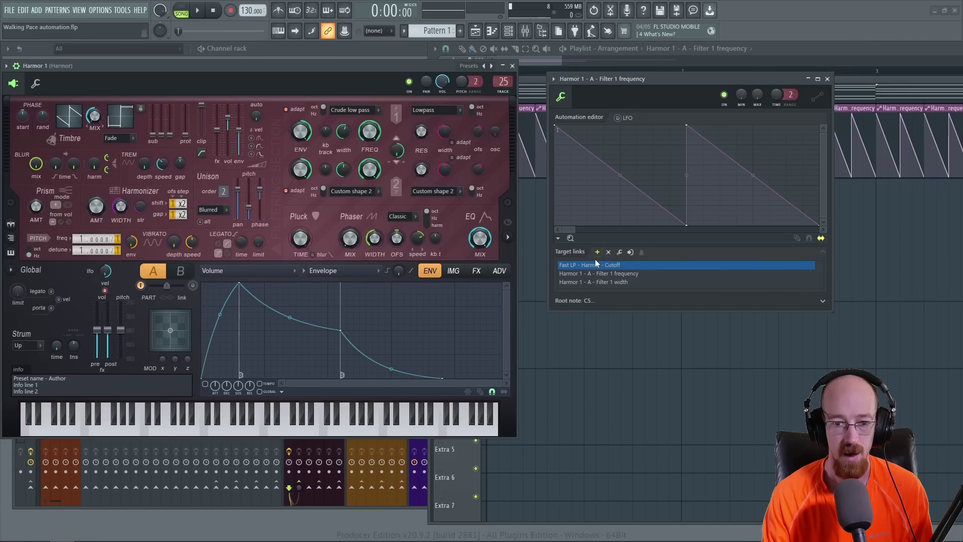
Select the new Filter 1 width link and play the arrangement briefly to hear all the linked targets
{"action": "left_click", "coordinate": [614, 282]}
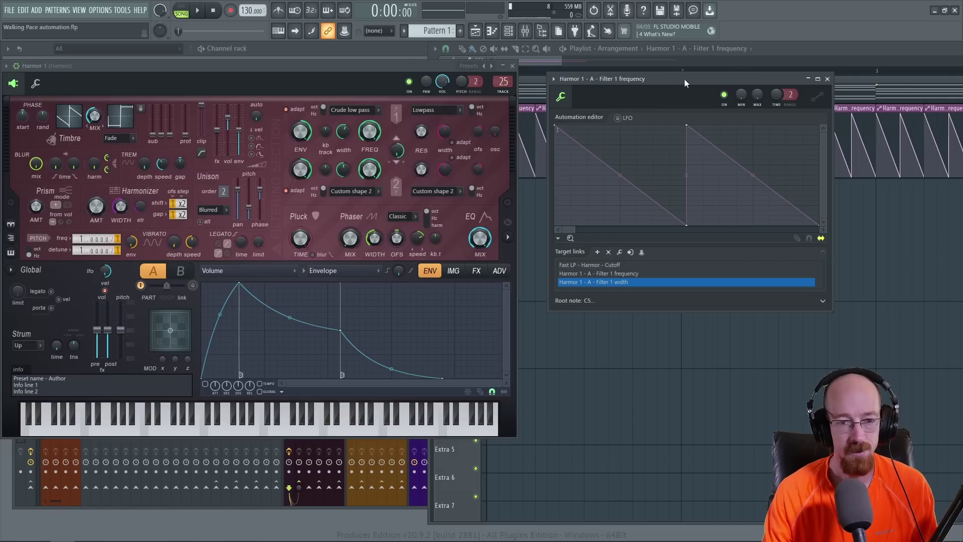
{"action": "key", "text": "space"}
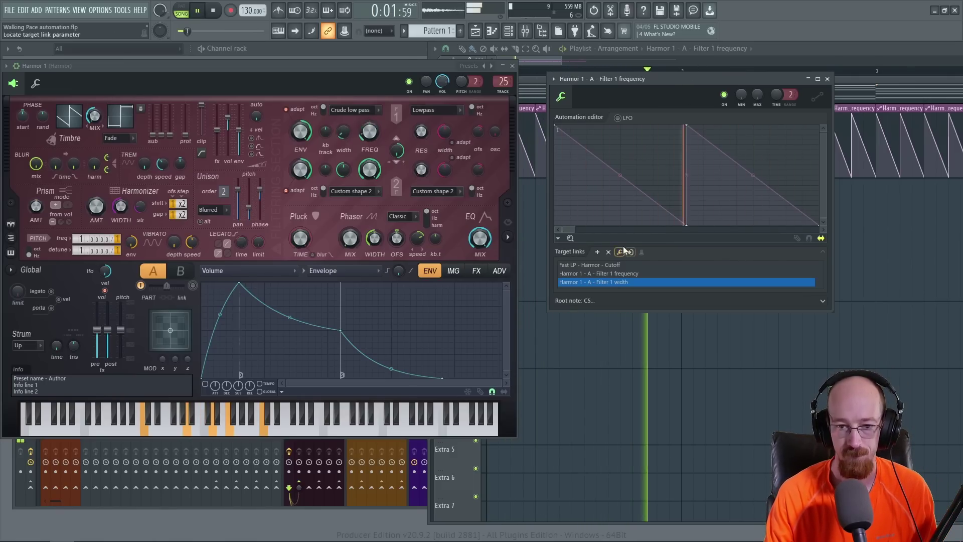
{"action": "key", "text": "space"}
Remove the Fast LP cutoff target link from the automation clip and confirm its removal
{"action": "left_click", "coordinate": [619, 266]}
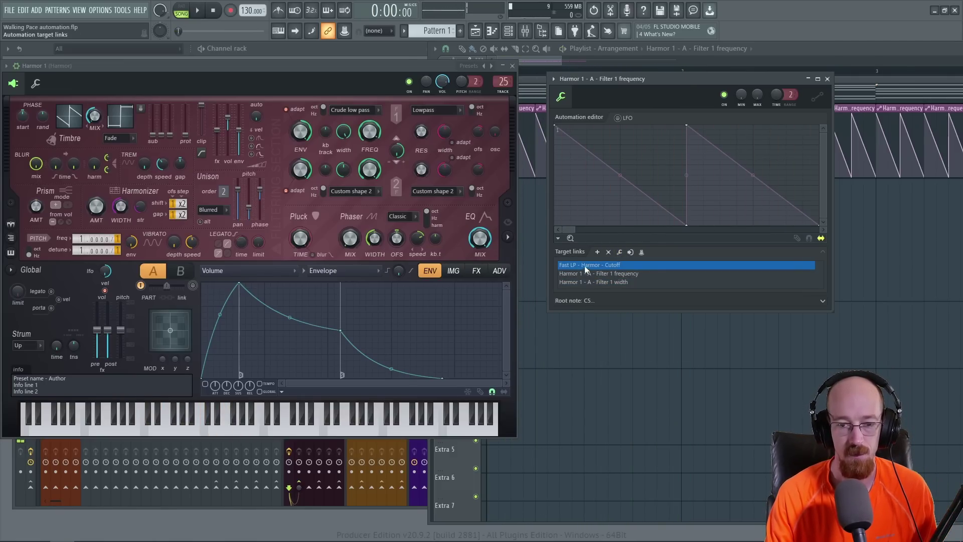
{"action": "left_click", "coordinate": [608, 252]}
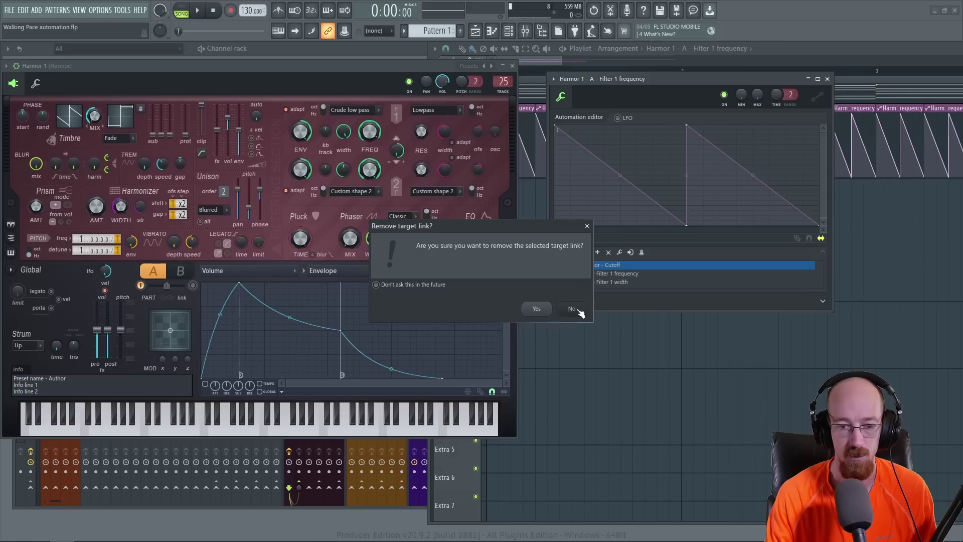
{"action": "left_click", "coordinate": [536, 309]}
Select the Filter 1 width link and play the arrangement to hear Harmor's filter frequency and width automated together
{"action": "left_click", "coordinate": [615, 274]}
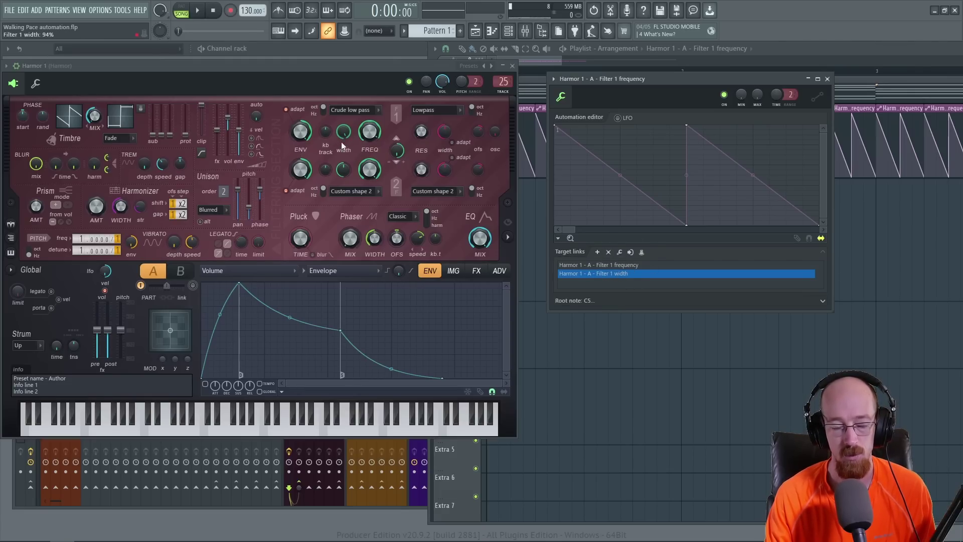
{"action": "key", "text": "space"}
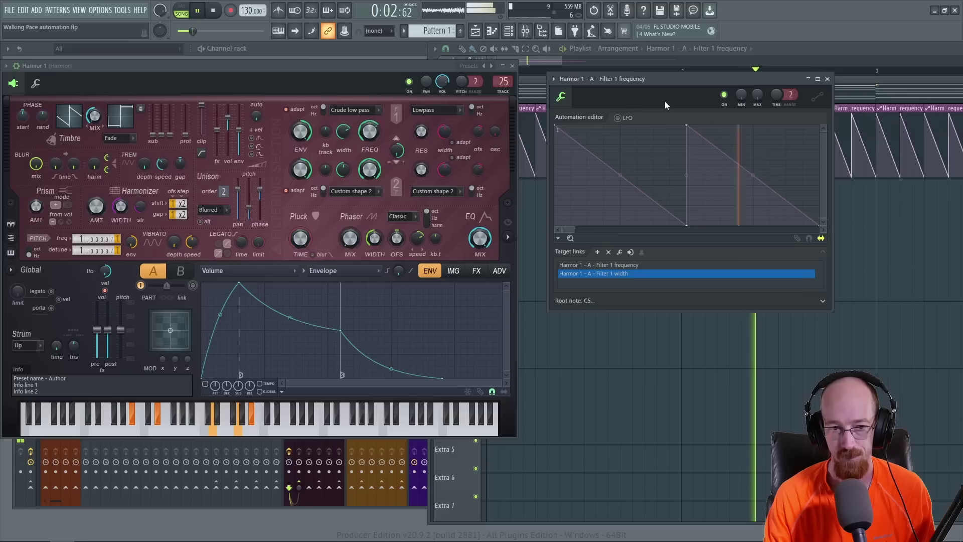
{"action": "key", "text": "space"}
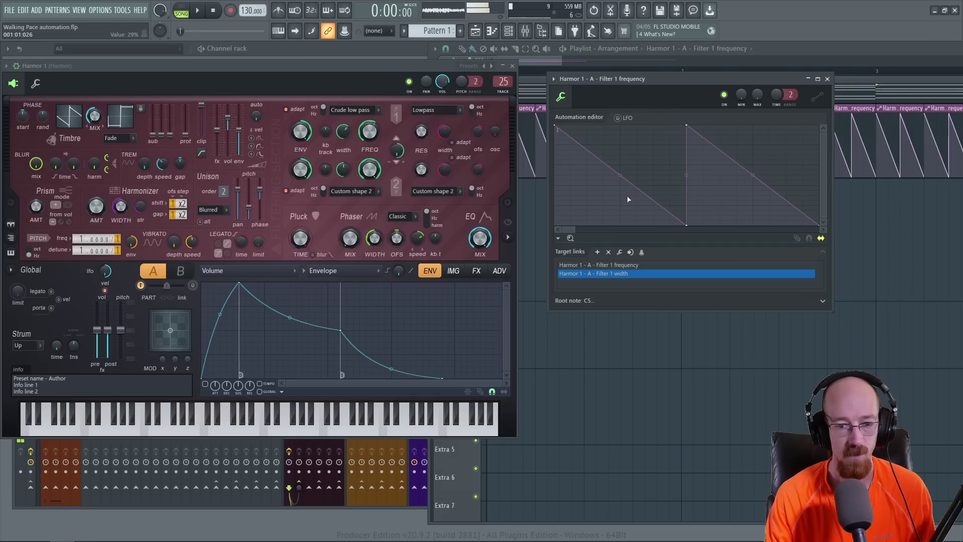
Set the mapping formula of the Filter 1 width link to Input/4 in its remote control settings and accept it
{"action": "left_click", "coordinate": [620, 252]}
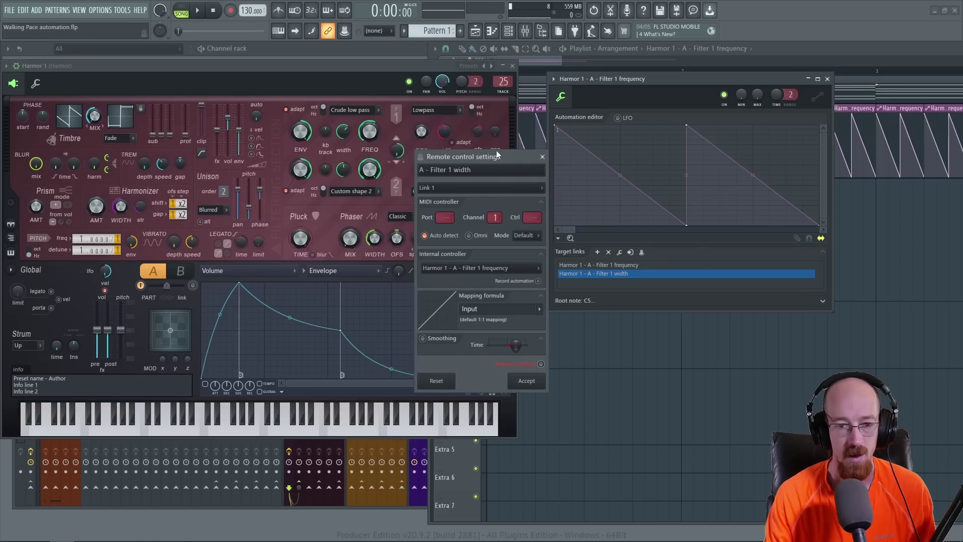
{"action": "left_click_drag", "start_coordinate": [486, 161], "coordinate": [501, 122]}
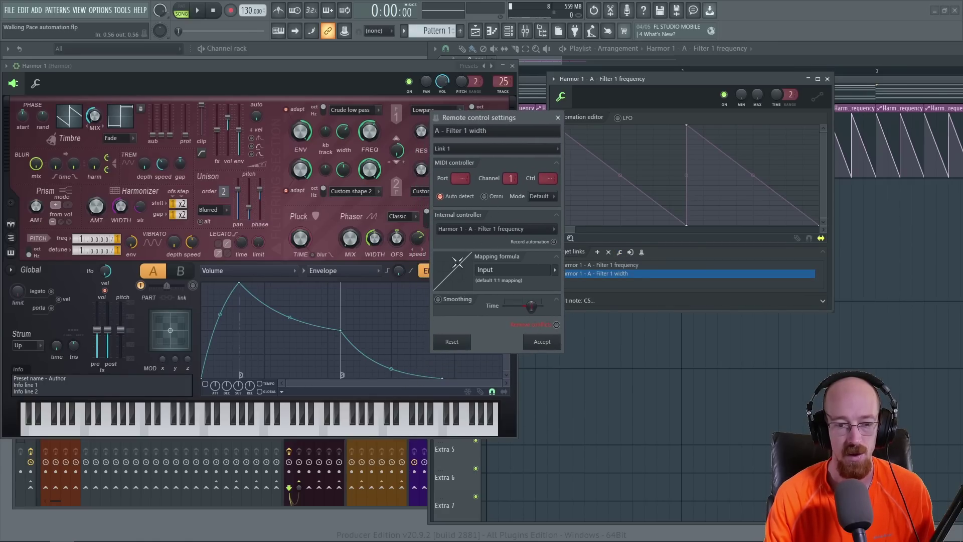
{"action": "left_click", "coordinate": [554, 270]}
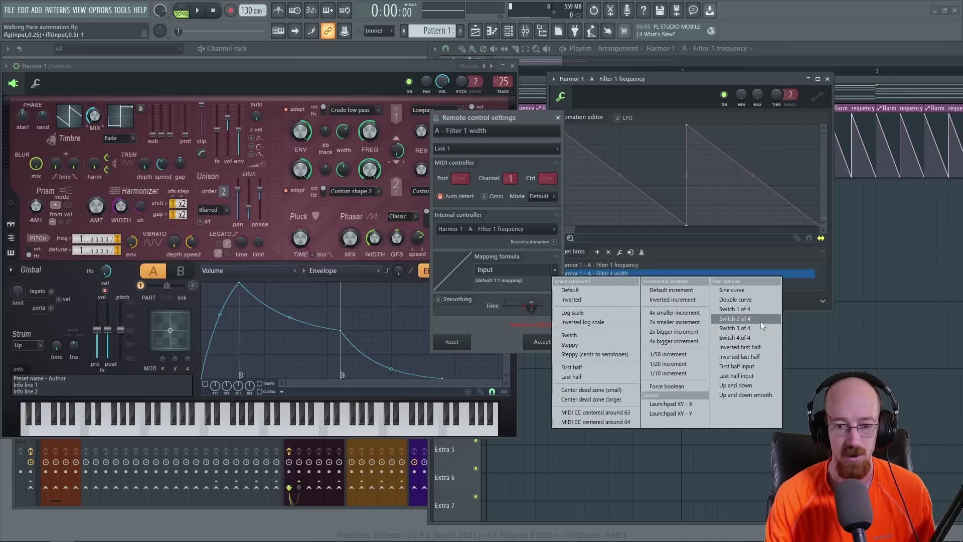
{"action": "left_click", "coordinate": [501, 271]}
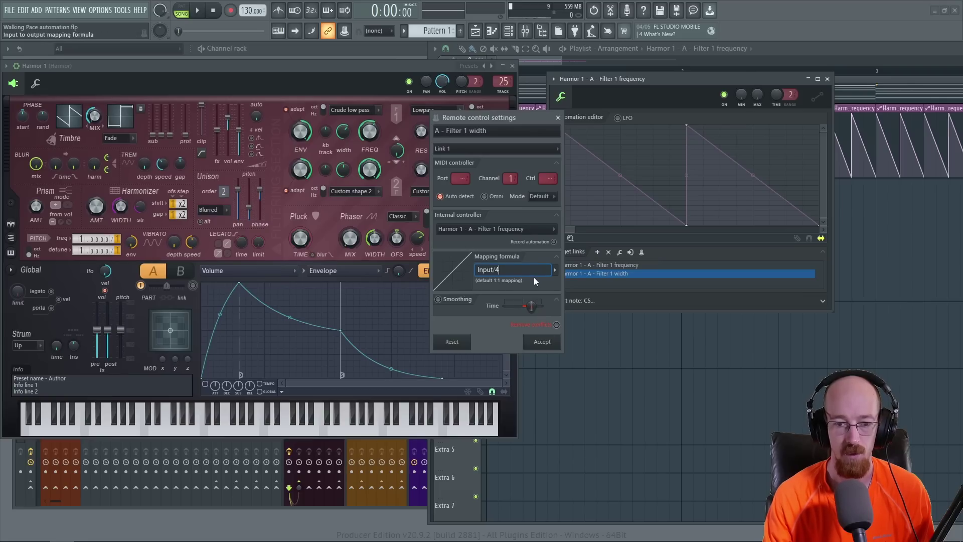
{"action": "key", "text": "Return"}
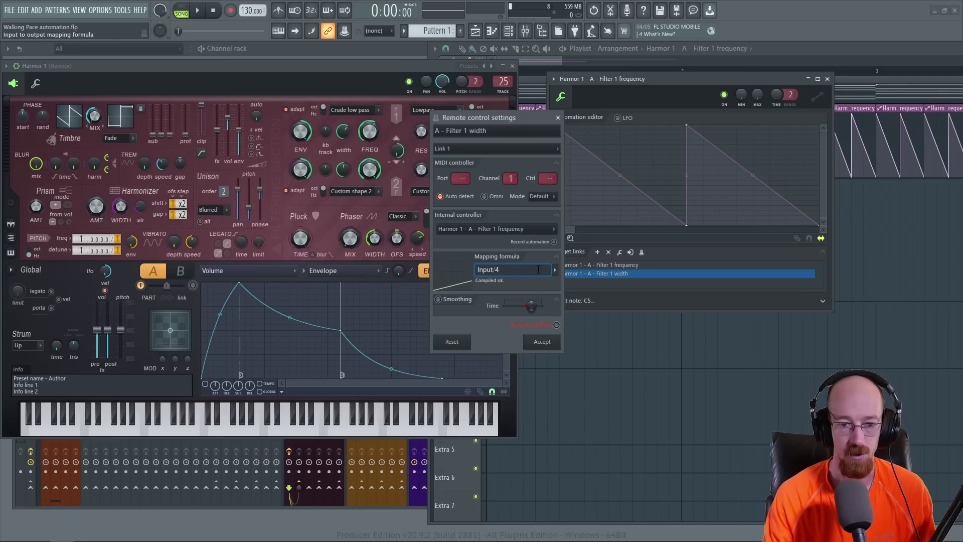
{"action": "left_click", "coordinate": [544, 342]}
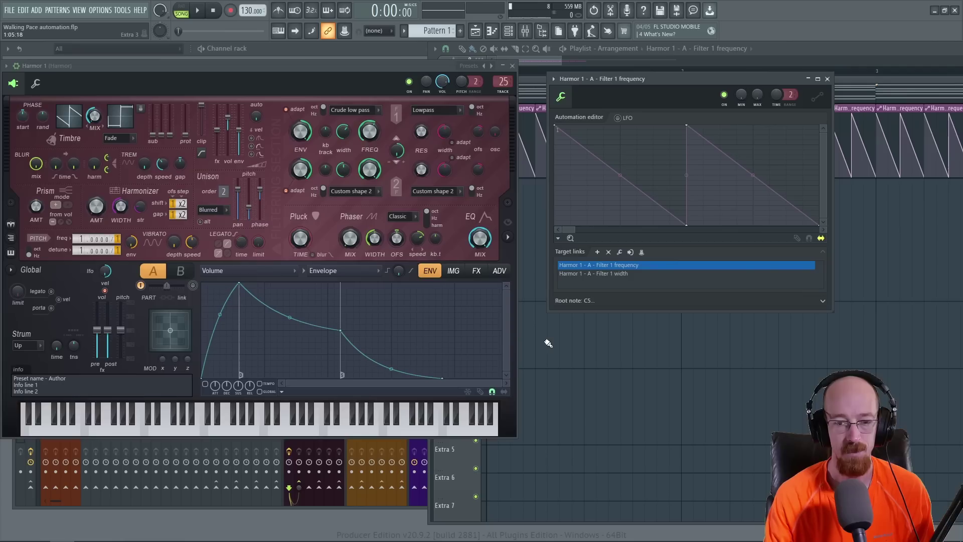
Check the Filter 1 frequency link's remote control settings and play the arrangement to hear the scaled width automation
{"action": "left_click", "coordinate": [619, 251]}
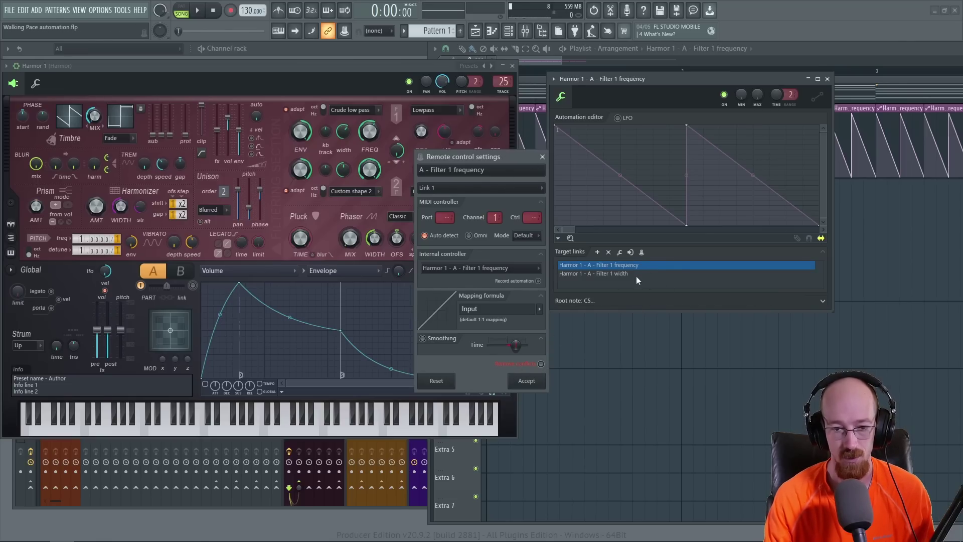
{"action": "left_click", "coordinate": [542, 157]}
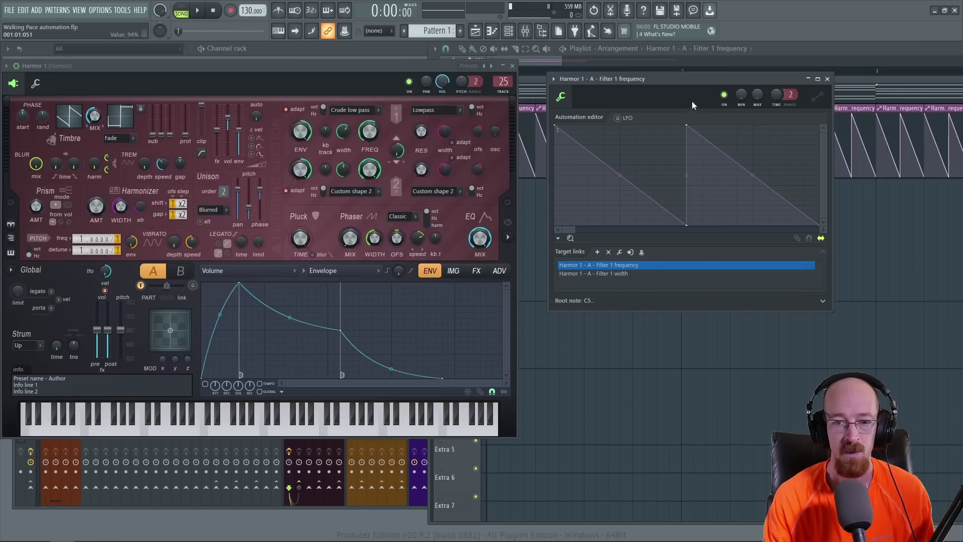
{"action": "key", "text": "space"}
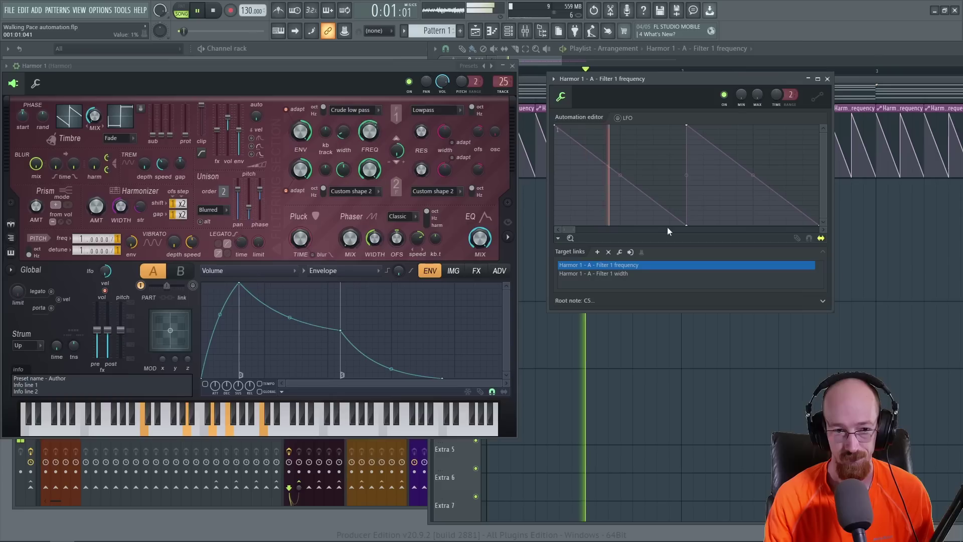
{"action": "key", "text": "space"}
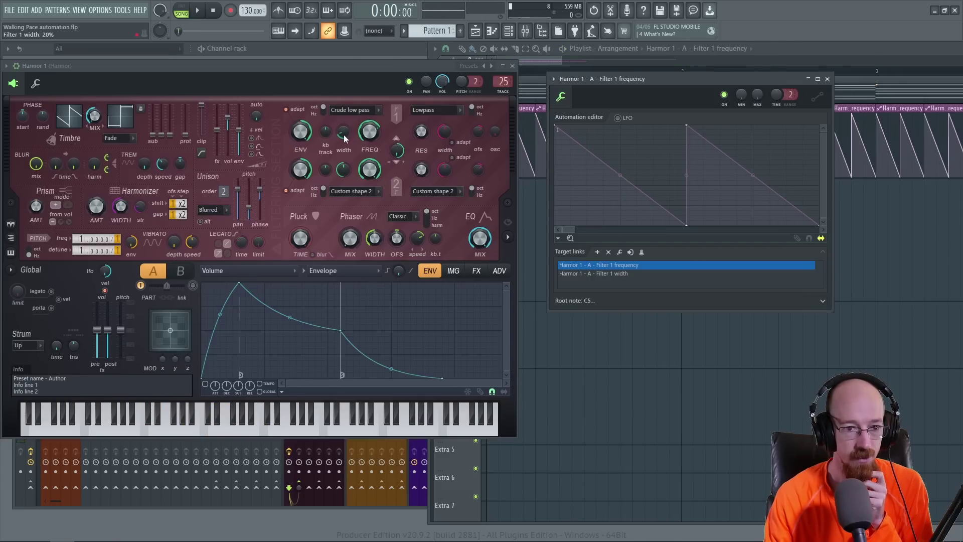
Change the mapping formula of the Filter 1 width link to .5+Input/4 in its remote control settings and accept it
{"action": "left_click", "coordinate": [619, 251]}
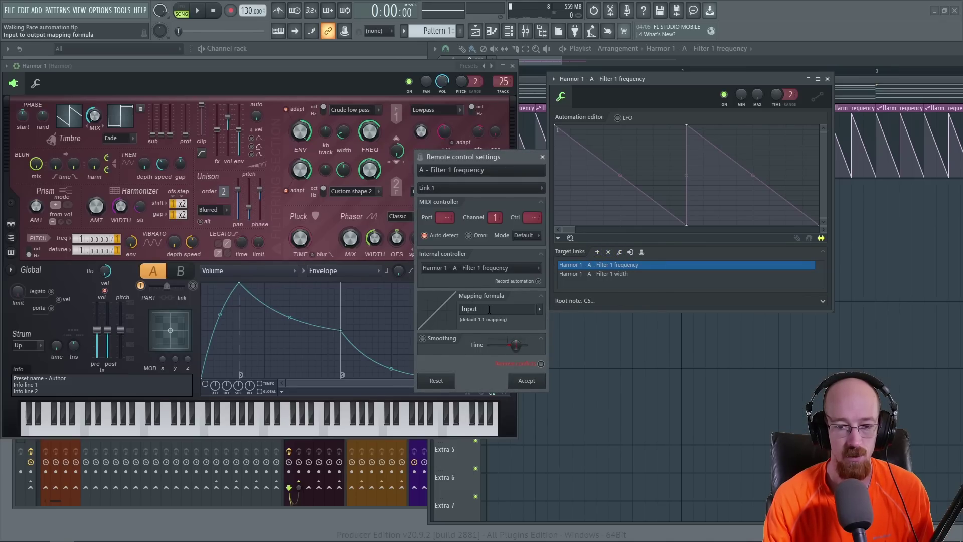
{"action": "left_click", "coordinate": [542, 157]}
{"action": "left_click", "coordinate": [626, 274]}
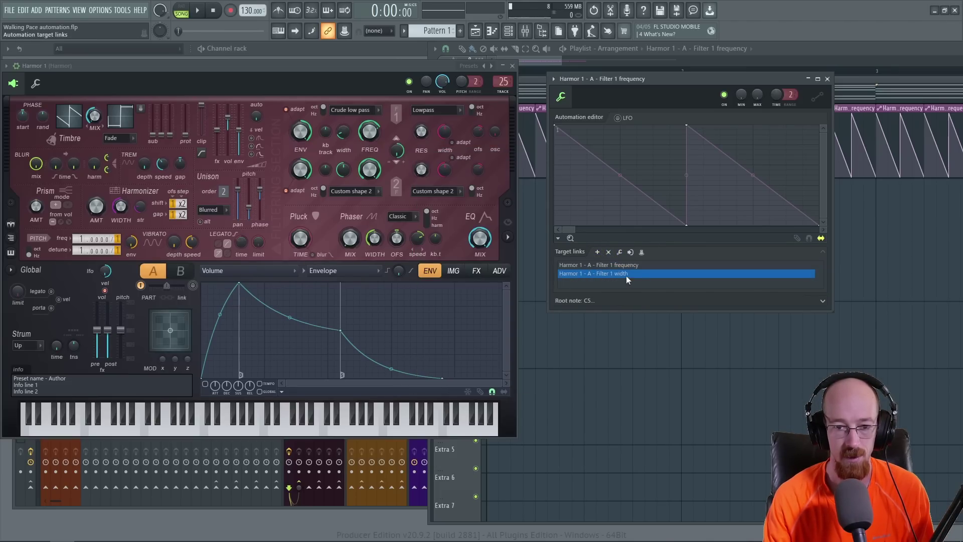
{"action": "left_click", "coordinate": [618, 253]}
{"action": "left_click", "coordinate": [465, 308]}
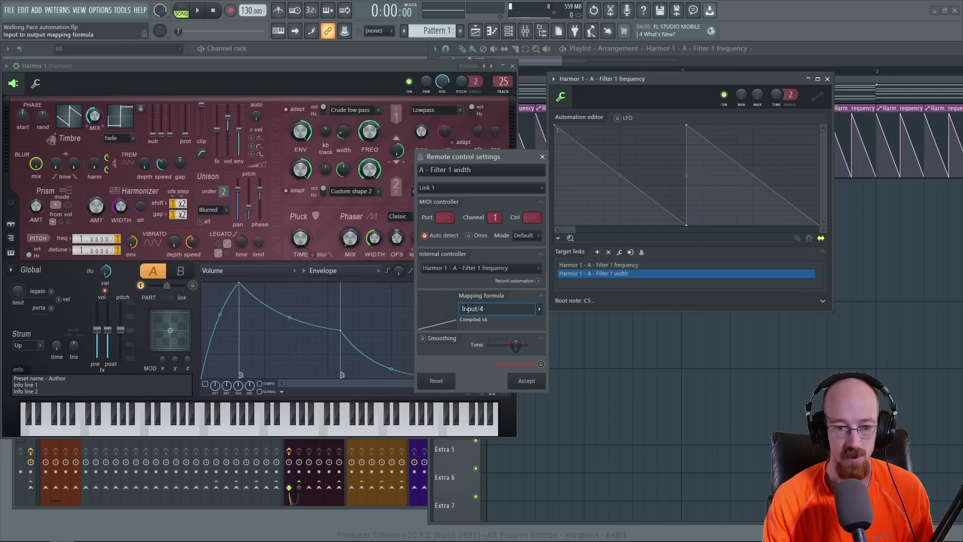
{"action": "type", "text": "+"}
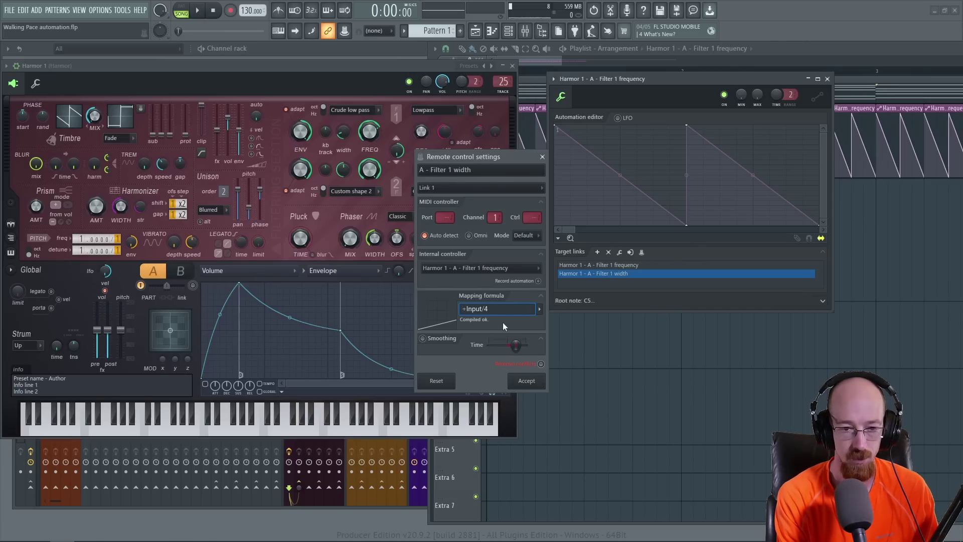
{"action": "type", "text": ".5"}
{"action": "key", "text": "BackSpace"}
{"action": "key", "text": "BackSpace"}
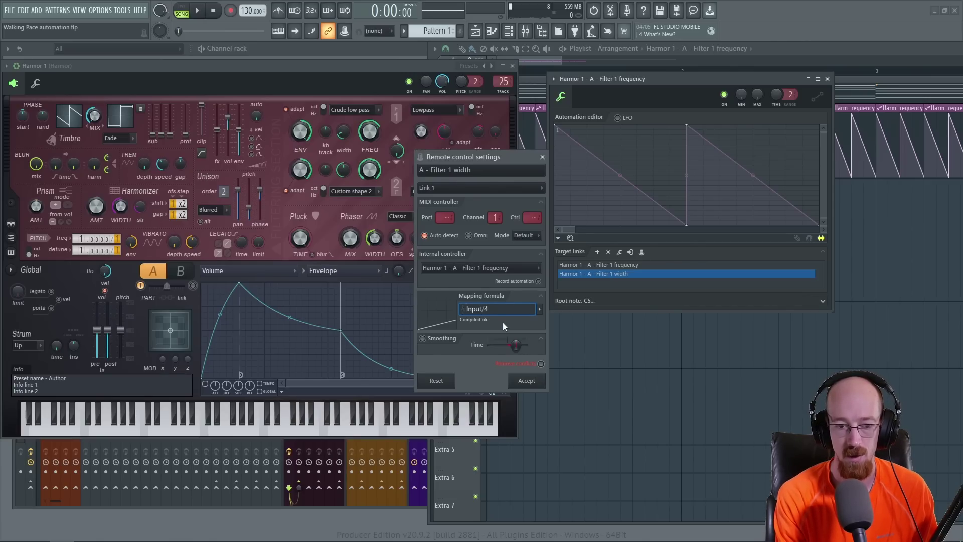
{"action": "type", "text": "5"}
{"action": "key", "text": "BackSpace"}
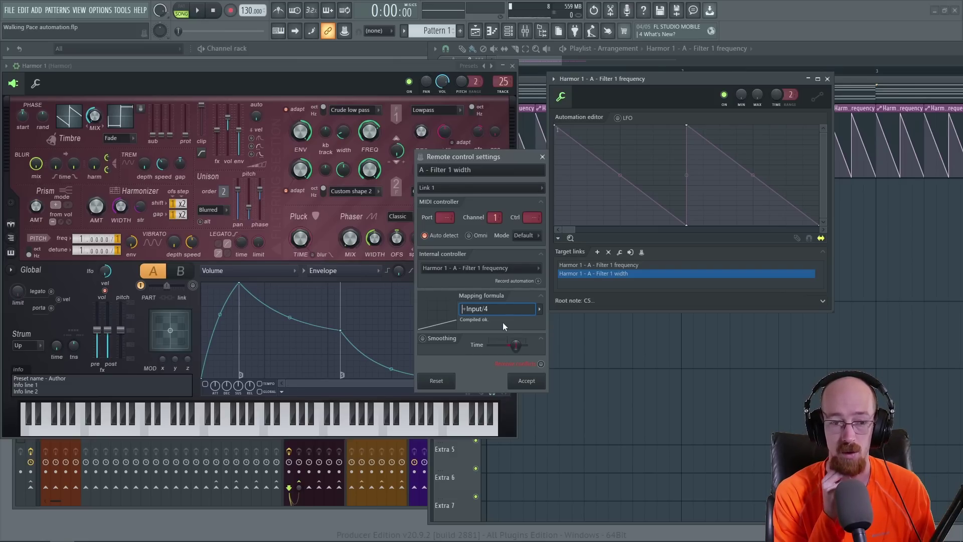
{"action": "type", "text": "50"}
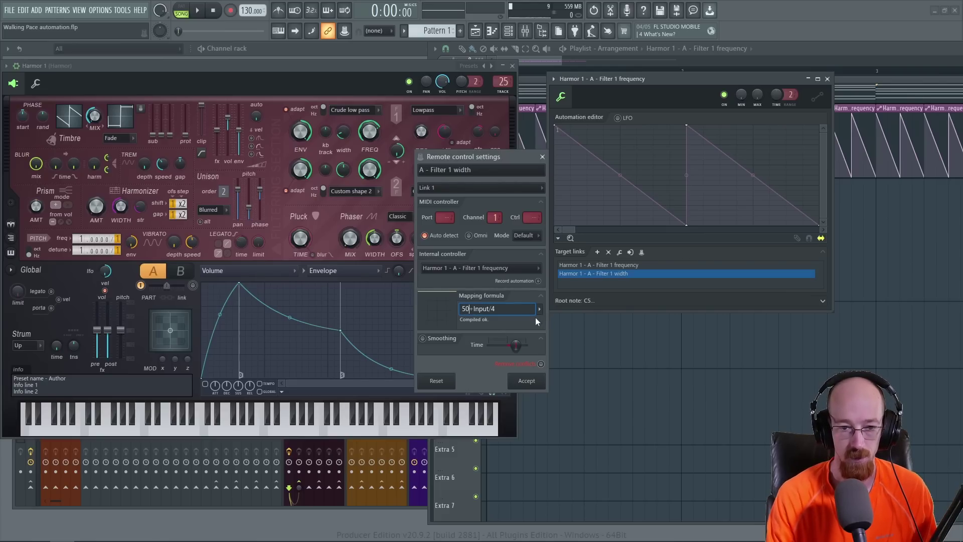
{"action": "key", "text": "BackSpace"}
{"action": "key", "text": "Left"}
{"action": "type", "text": "."}
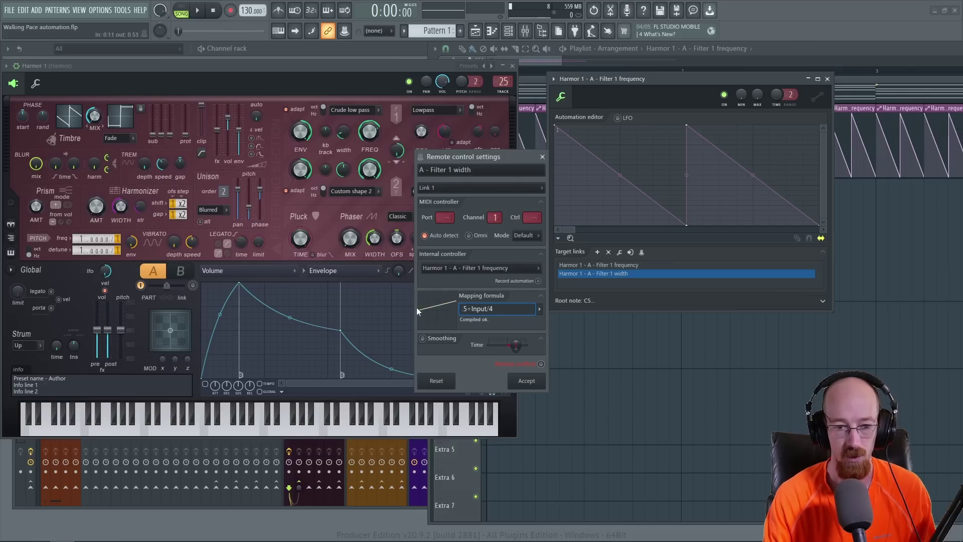
{"action": "left_click", "coordinate": [526, 381]}
Play the arrangement to hear the offset width automation, and show Harmor's visual feedback display to watch the filter sweep
{"action": "key", "text": "space"}
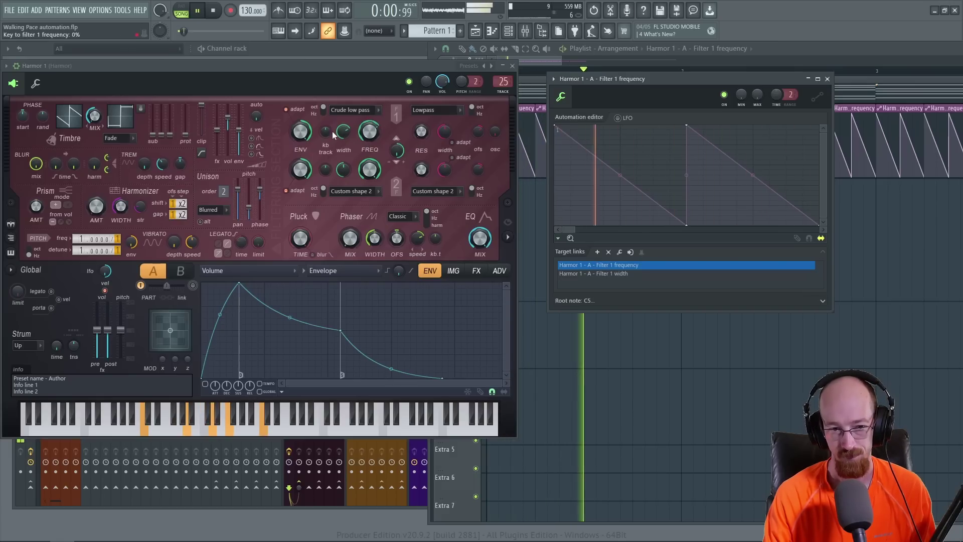
{"action": "key", "text": "space"}
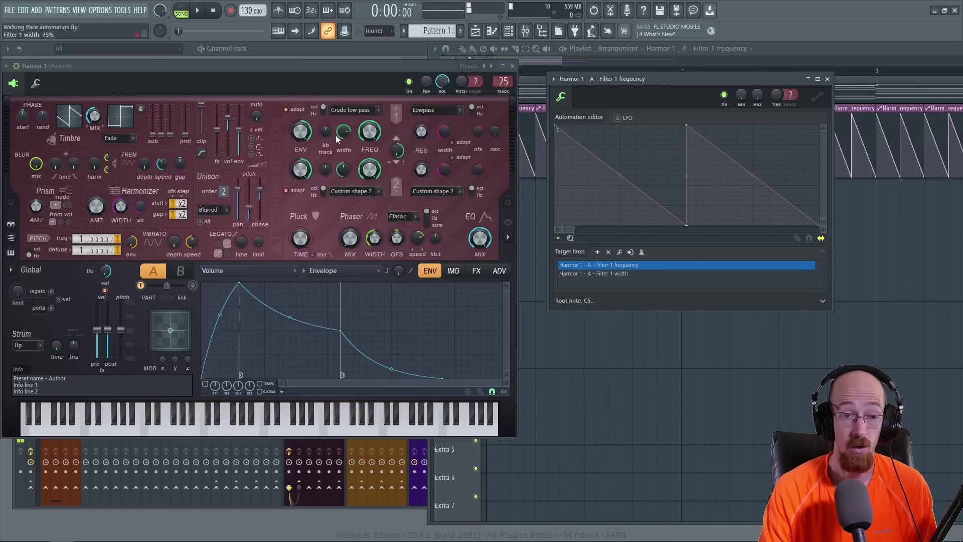
{"action": "left_click", "coordinate": [514, 237]}
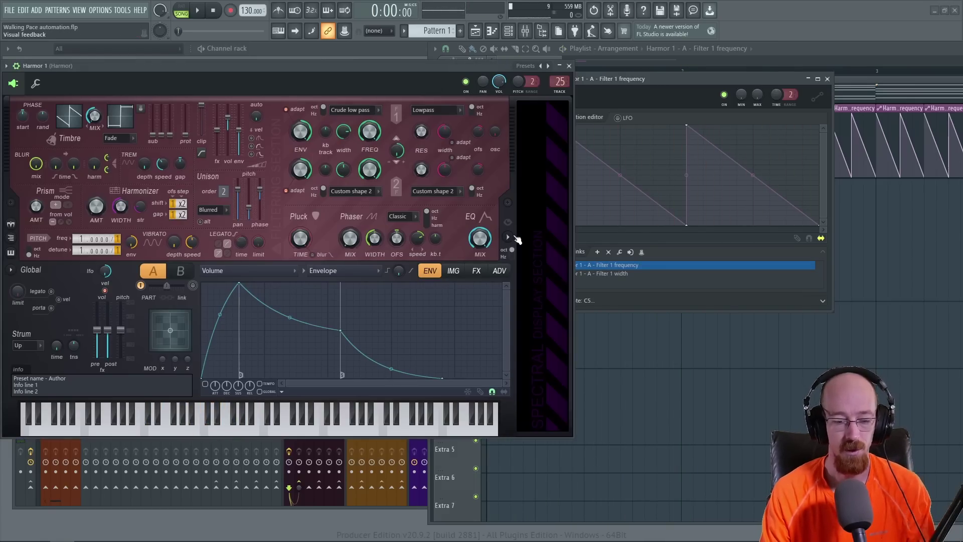
{"action": "left_click_drag", "start_coordinate": [369, 132], "coordinate": [343, 118]}
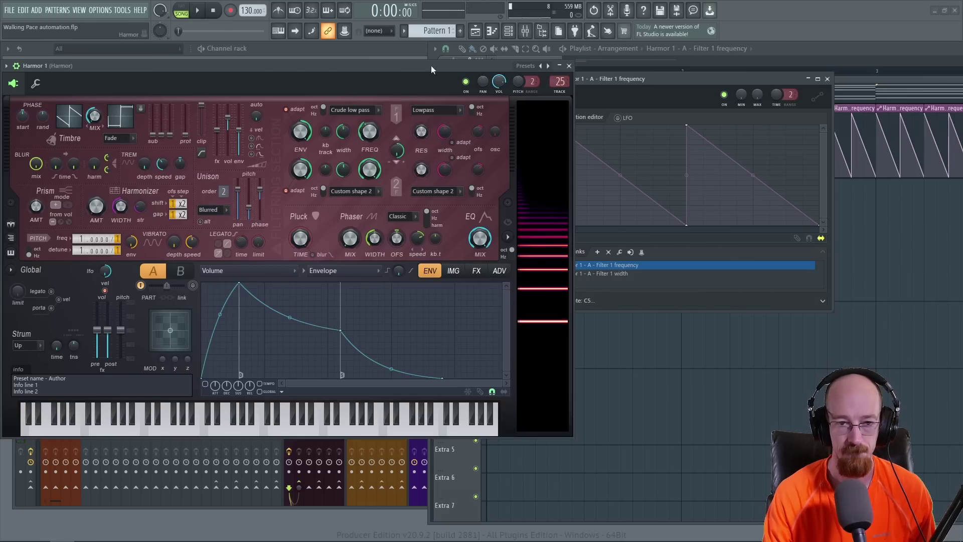
{"action": "key", "text": "space"}
{"action": "key", "text": "space"}
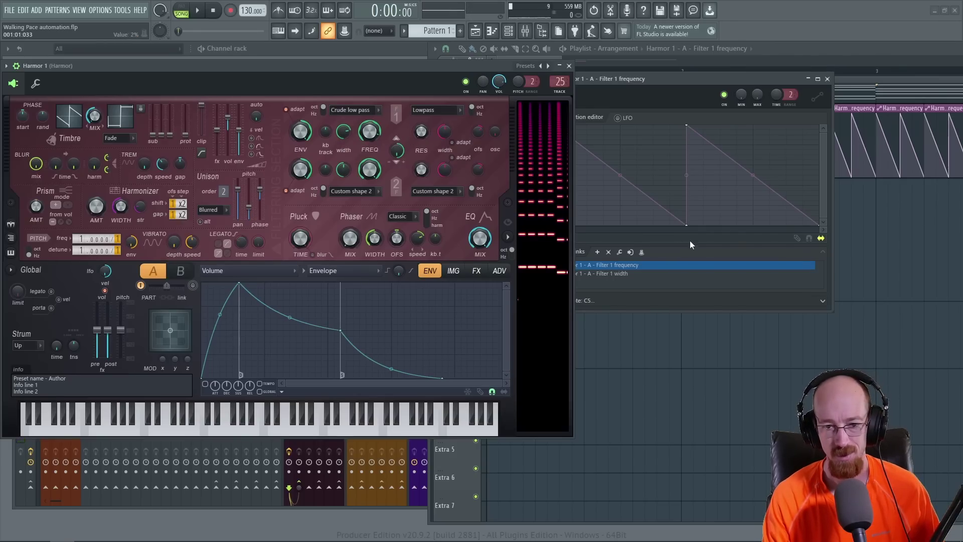
Add Harmor's Filter 1 resonance knob as another target link of the automation clip
{"action": "left_click", "coordinate": [597, 252]}
{"action": "left_click", "coordinate": [598, 311]}
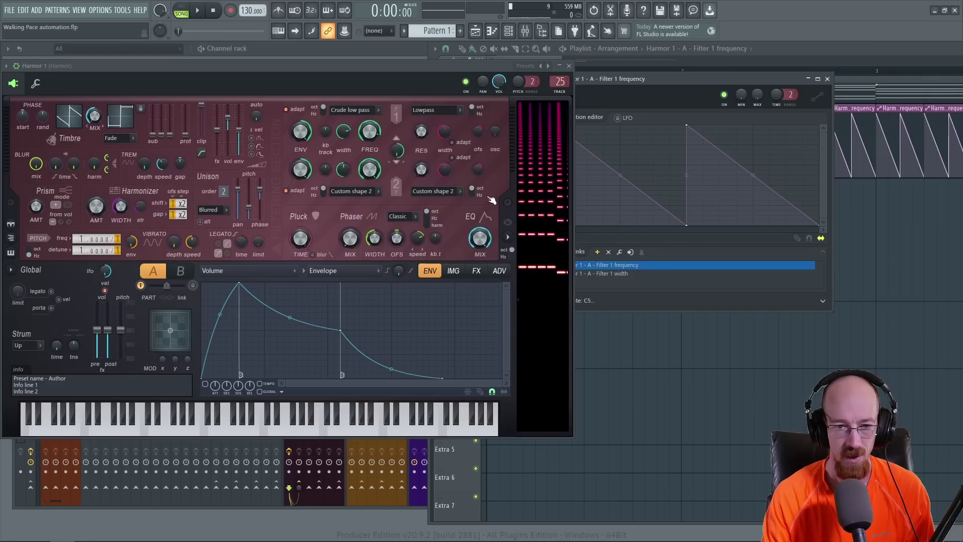
{"action": "left_click", "coordinate": [422, 131]}
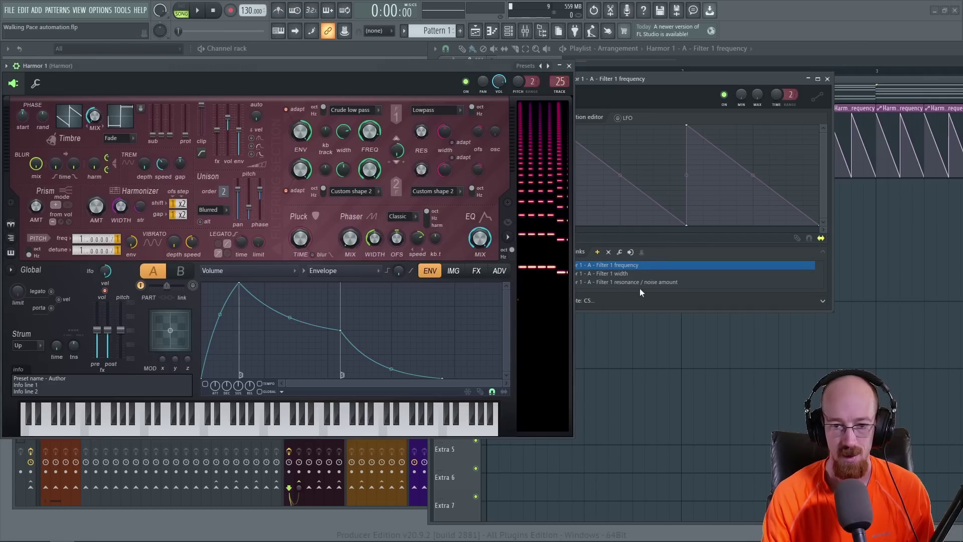
Scale down the Filter 1 resonance link by dividing Input in its mapping formula, and accept the settings
{"action": "left_click", "coordinate": [640, 283]}
{"action": "left_click", "coordinate": [625, 254]}
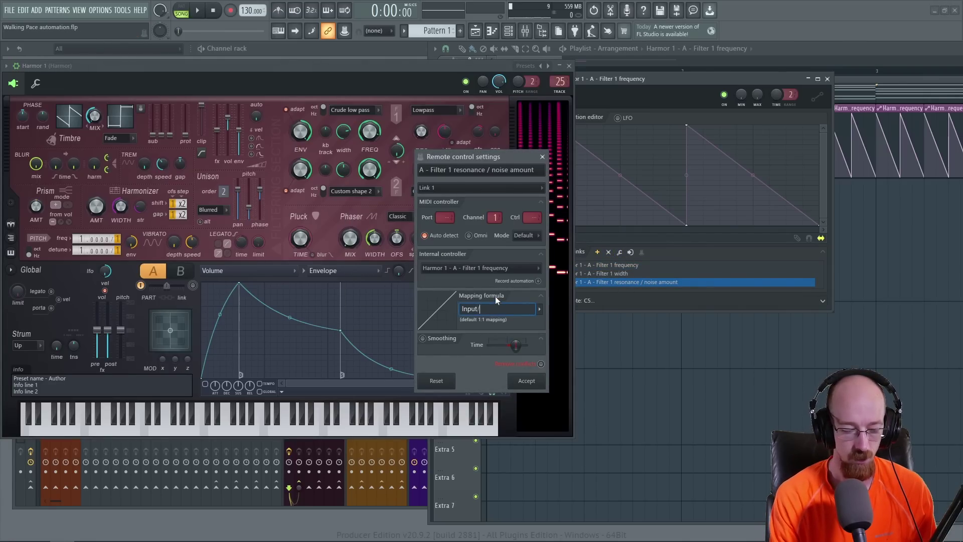
{"action": "key", "text": "Return"}
{"action": "left_click", "coordinate": [526, 380]}
Set Harmor's Filter 1 resonance type to Wide bump and play the arrangement before and after the change to hear the resonance automation
{"action": "key", "text": "space"}
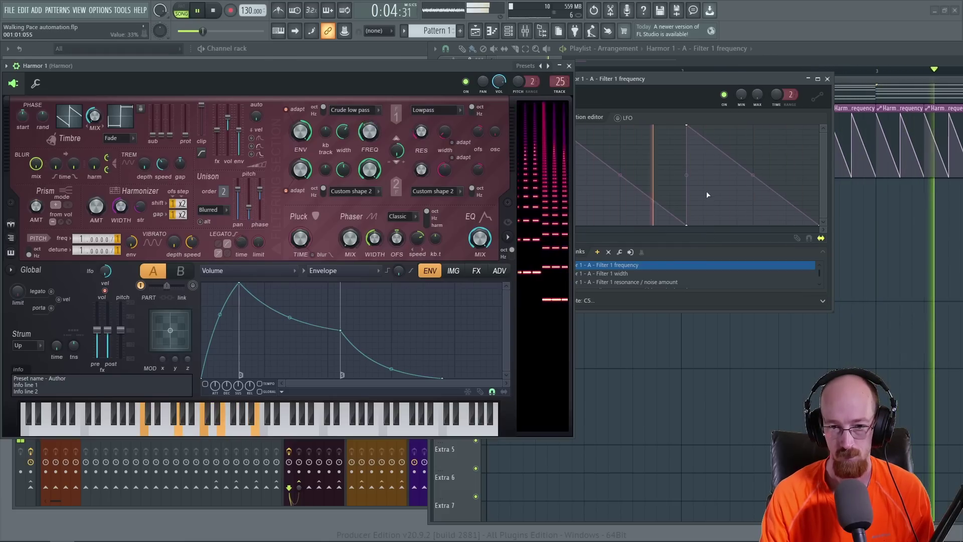
{"action": "key", "text": "space"}
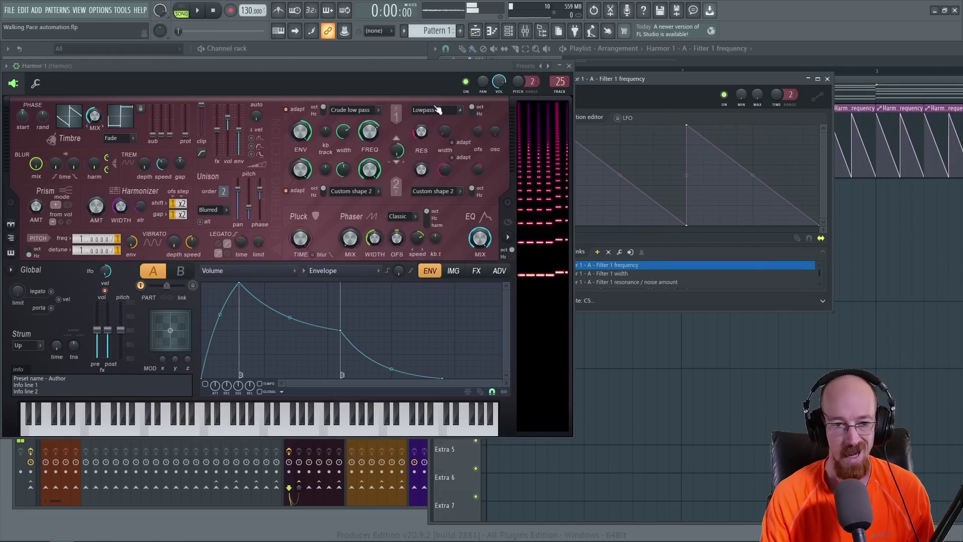
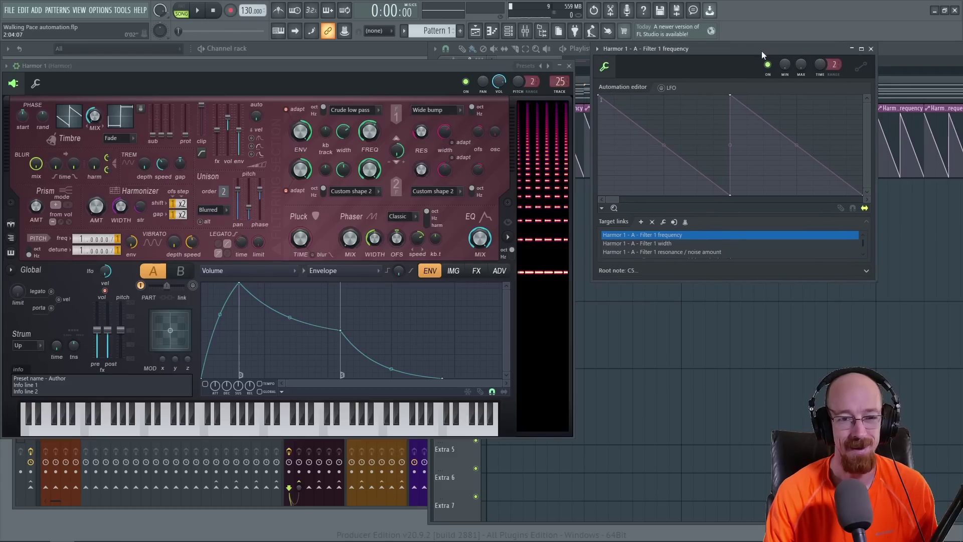
{"action": "key", "text": "space"}
{"action": "key", "text": "space"}
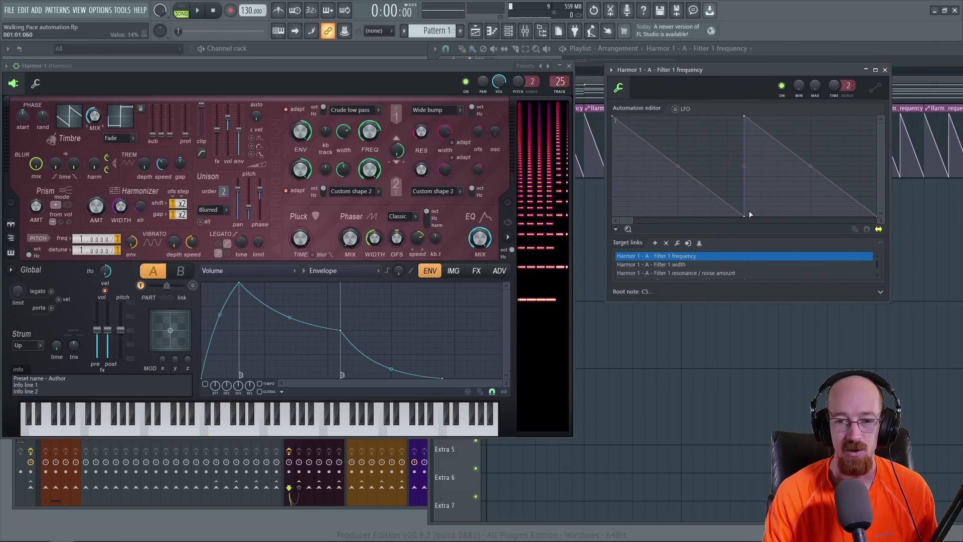
Save the project, move the automation clip window off the playlist and make the Extra 1 track taller
{"action": "key", "text": "ctrl+s"}
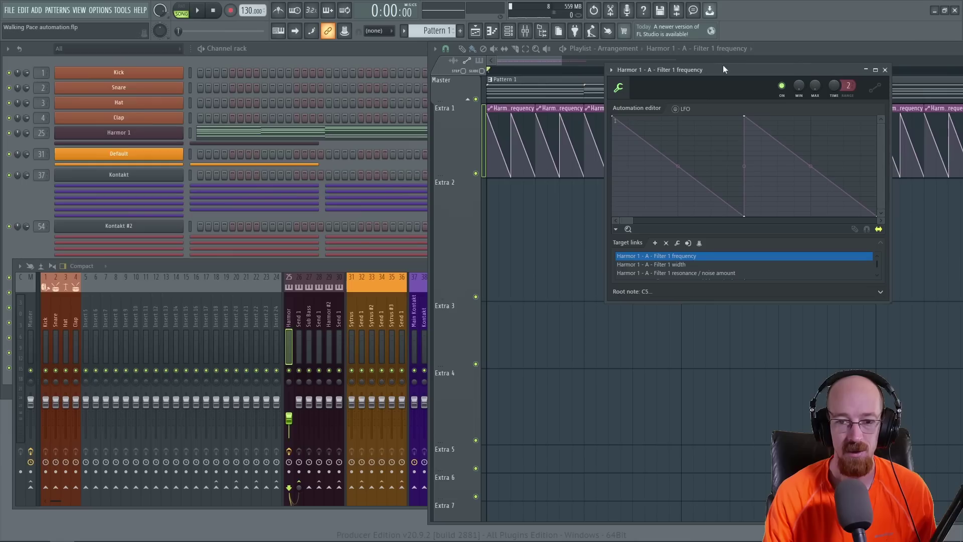
{"action": "left_click_drag", "start_coordinate": [741, 74], "coordinate": [233, 87]}
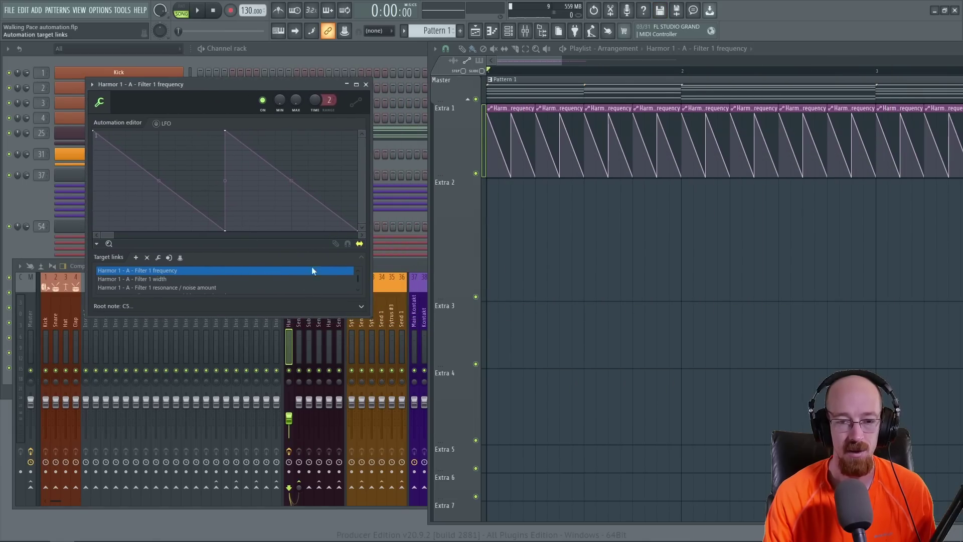
{"action": "scroll", "coordinate": [582, 193], "scroll_direction": "down", "scroll_amount": 3}
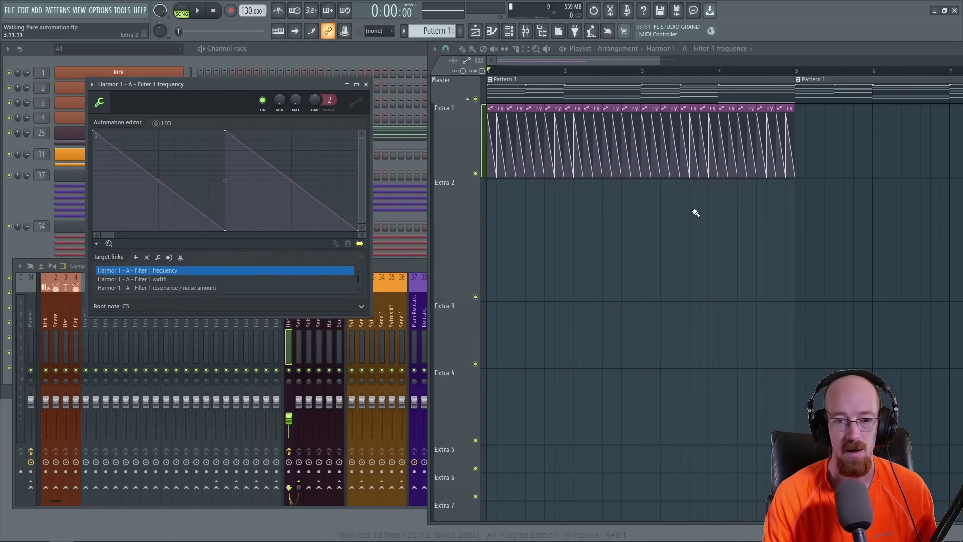
{"action": "scroll", "coordinate": [497, 145], "scroll_direction": "up", "scroll_amount": 4}
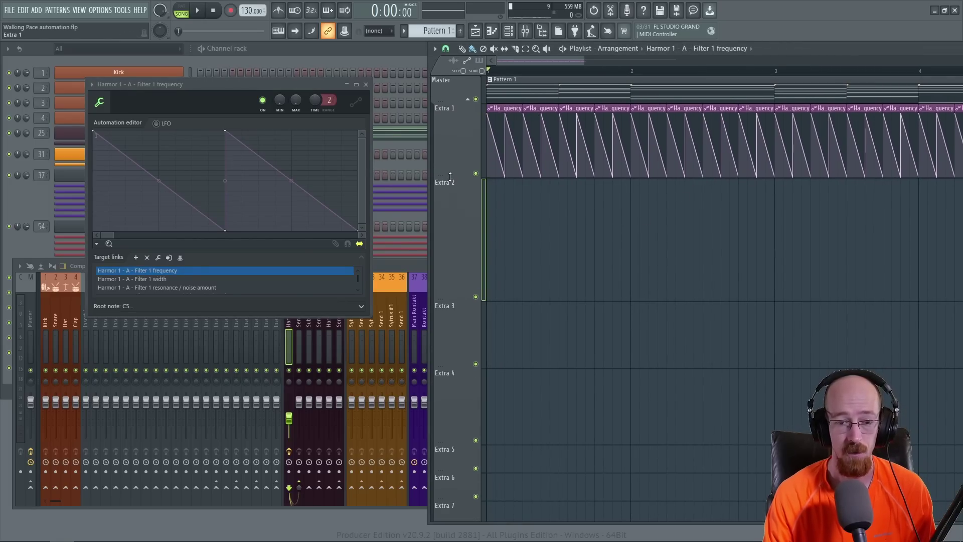
{"action": "left_click_drag", "start_coordinate": [449, 175], "coordinate": [458, 228]}
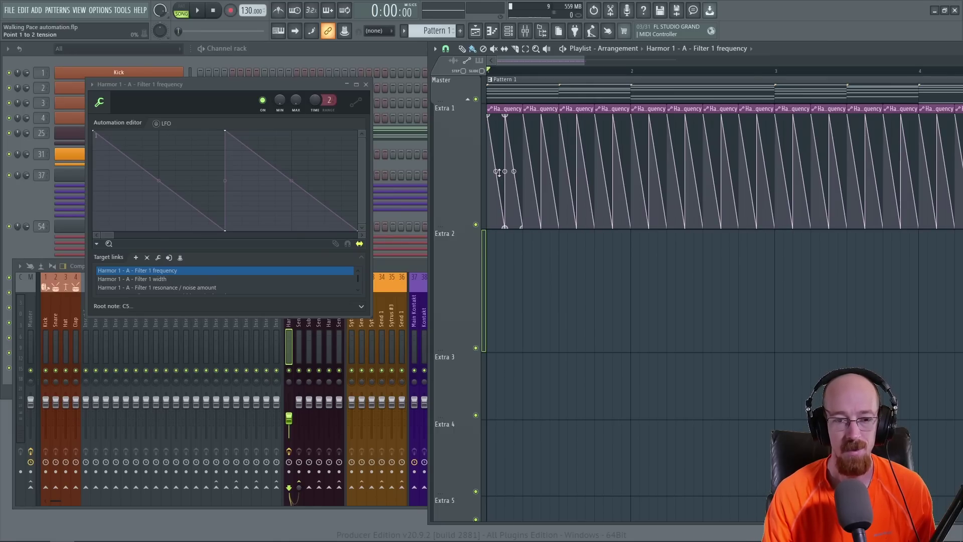
Bend both falling segments of the Filter 1 frequency automation clip into steep decay curves and play the arrangement
{"action": "left_click_drag", "start_coordinate": [525, 160], "coordinate": [562, 259]}
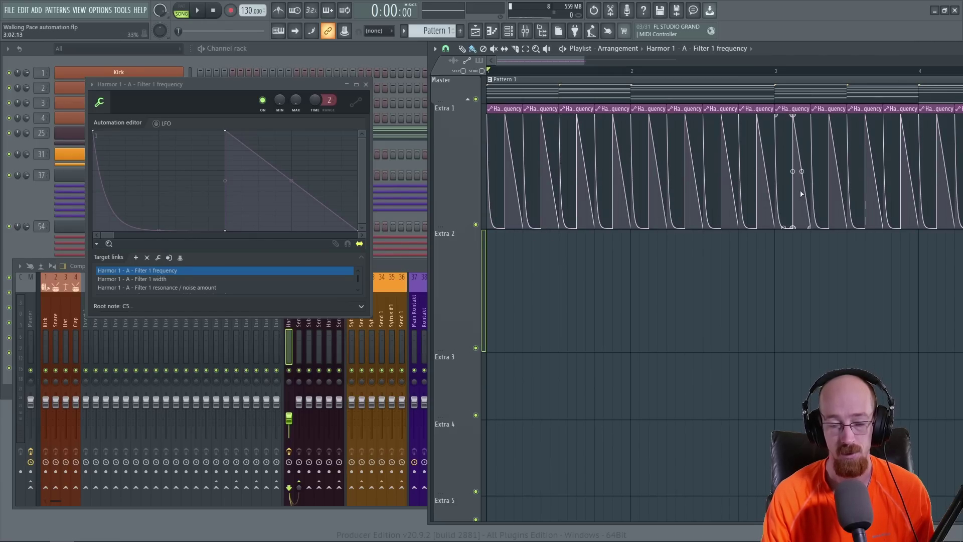
{"action": "left_click_drag", "start_coordinate": [517, 178], "coordinate": [480, 184]}
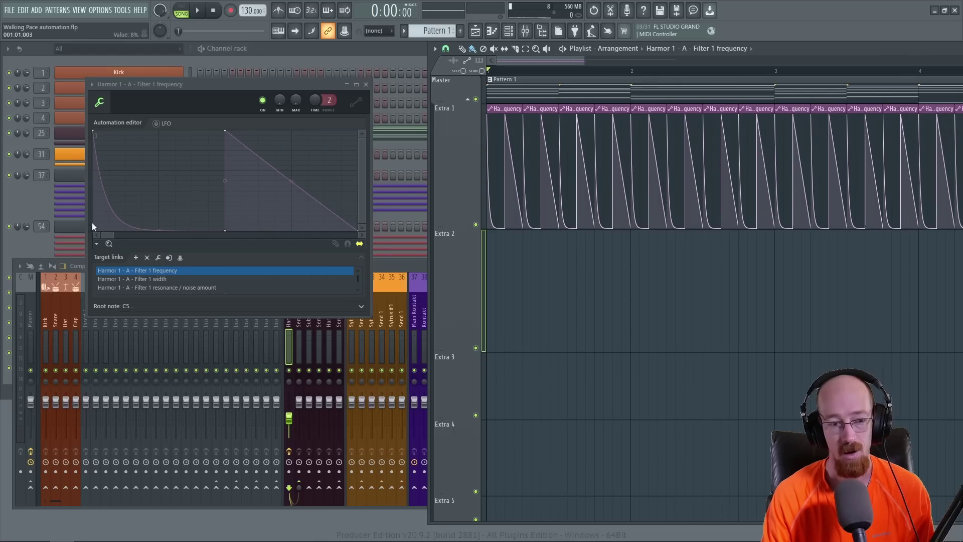
{"action": "mouse_move", "coordinate": [158, 230]}
{"action": "left_mouse_down"}
{"action": "mouse_move", "coordinate": [158, 160]}
{"action": "mouse_move", "coordinate": [159, 228]}
{"action": "left_mouse_up"}
{"action": "key", "text": "space"}
{"action": "left_click_drag", "start_coordinate": [291, 181], "coordinate": [292, 226]}
{"action": "key", "text": "space"}
Select all the automation clips on the Extra 1 track and merge them into one clip, accepting the mapping formula reset
{"action": "scroll", "coordinate": [595, 183], "scroll_direction": "down", "scroll_amount": 3}
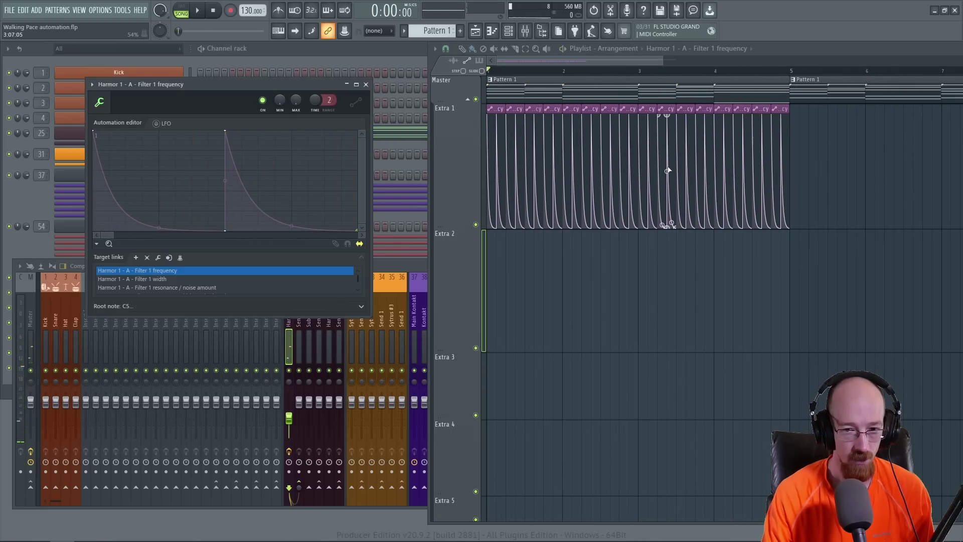
{"action": "left_click_drag", "start_coordinate": [848, 178], "coordinate": [489, 221]}
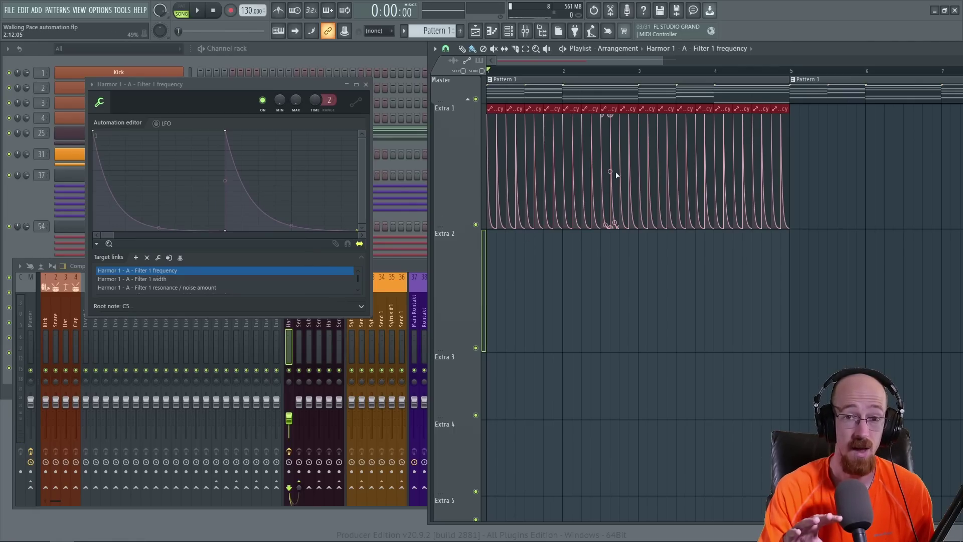
{"action": "key", "text": "ctrl+g"}
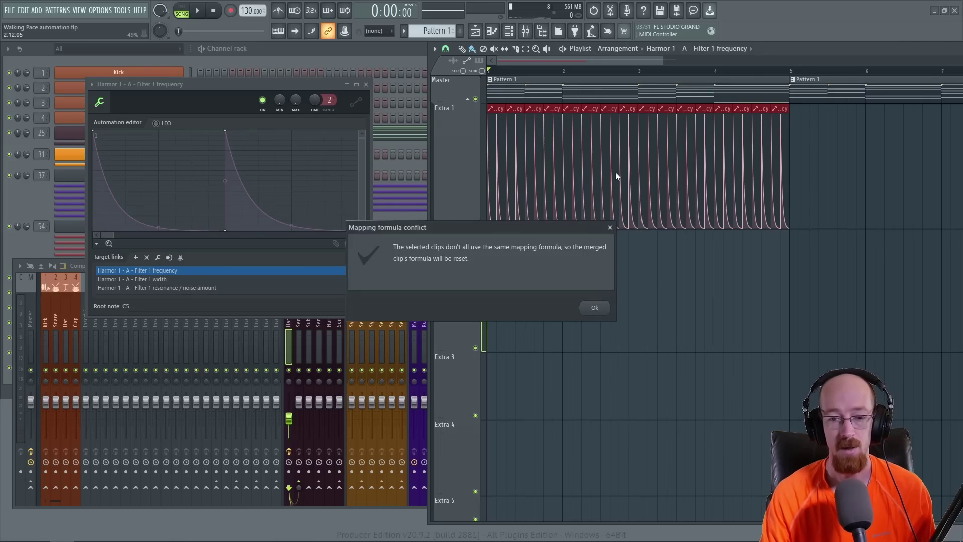
{"action": "left_click", "coordinate": [595, 308]}
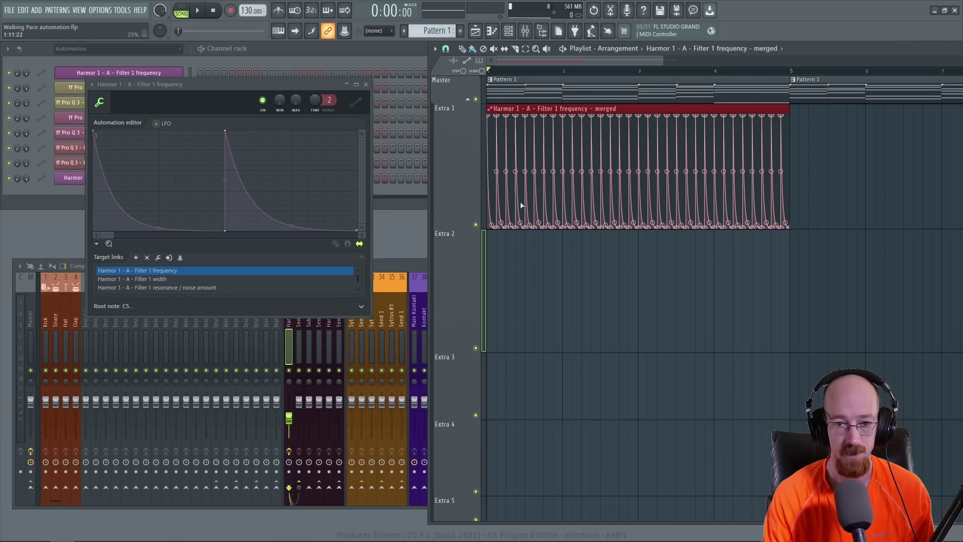
Soften the decay curves of several individual segments in the merged Filter 1 frequency clip by raising their tension points
{"action": "scroll", "coordinate": [539, 203], "scroll_direction": "up", "scroll_amount": 5}
{"action": "left_click_drag", "start_coordinate": [622, 221], "coordinate": [622, 207]}
{"action": "left_click_drag", "start_coordinate": [735, 225], "coordinate": [737, 207]}
{"action": "left_click_drag", "start_coordinate": [815, 225], "coordinate": [814, 211]}
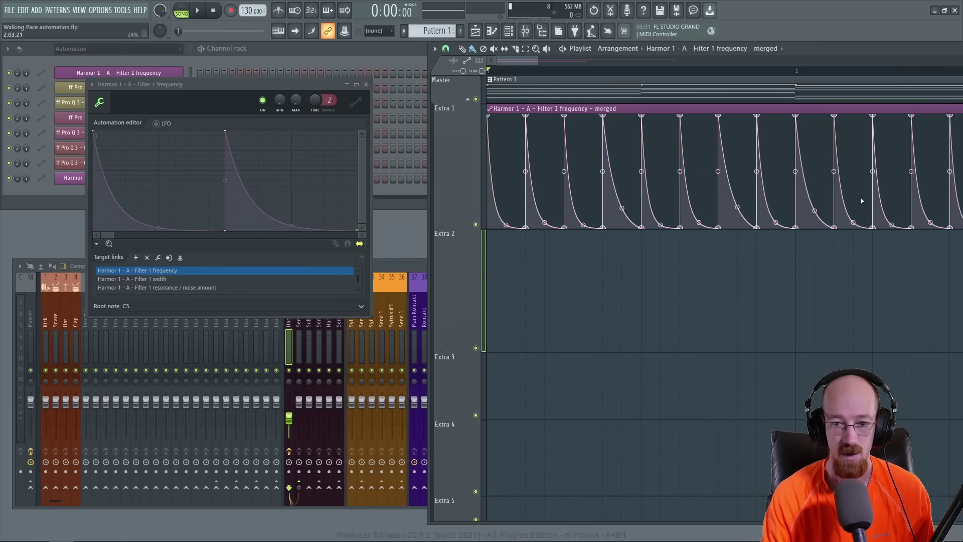
{"action": "scroll", "coordinate": [861, 201], "scroll_direction": "down", "scroll_amount": 4}
{"action": "left_click_drag", "start_coordinate": [756, 222], "coordinate": [740, 212]}
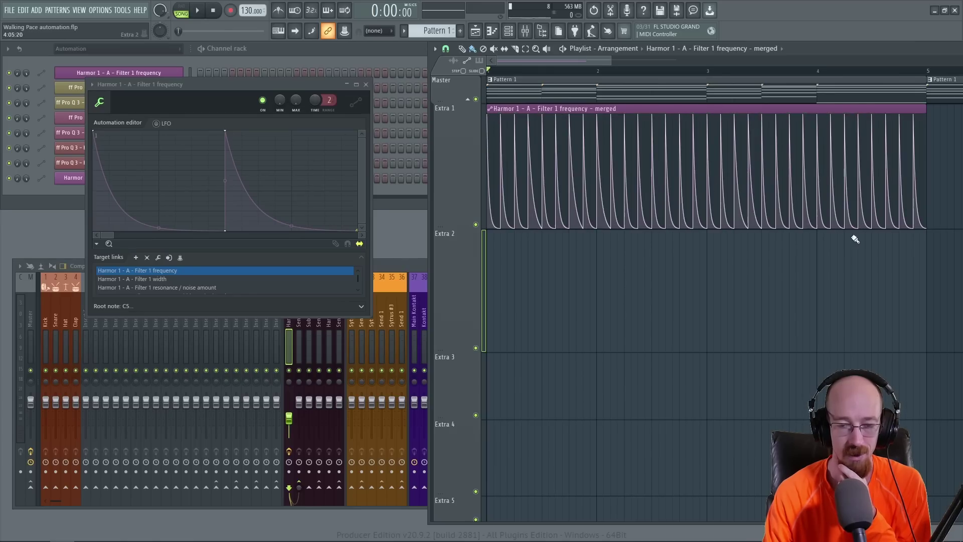
Close the automation clip window, show all channels in the channel rack, and check the Harmor 1 plugin's settings
{"action": "mouse_move", "coordinate": [591, 164]}
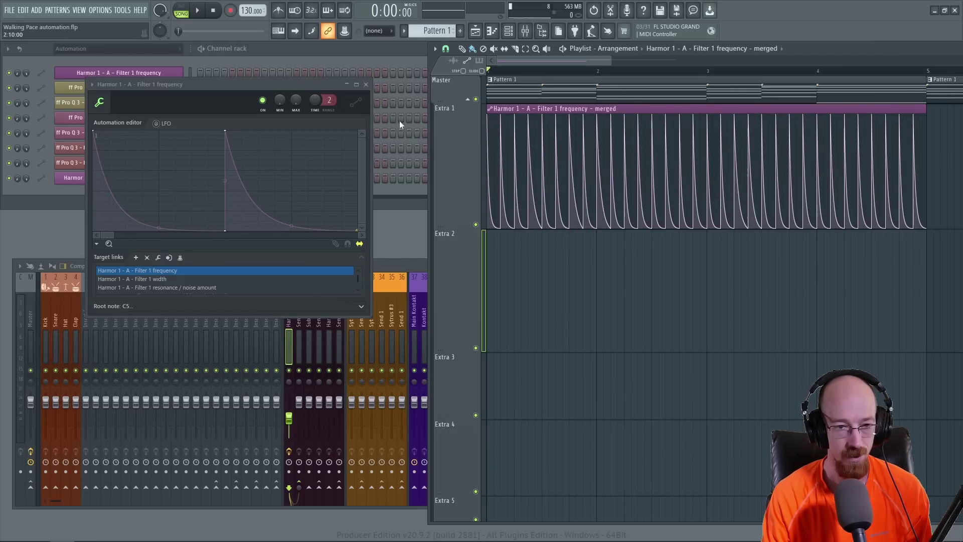
{"action": "left_click", "coordinate": [366, 85]}
{"action": "left_click", "coordinate": [155, 47]}
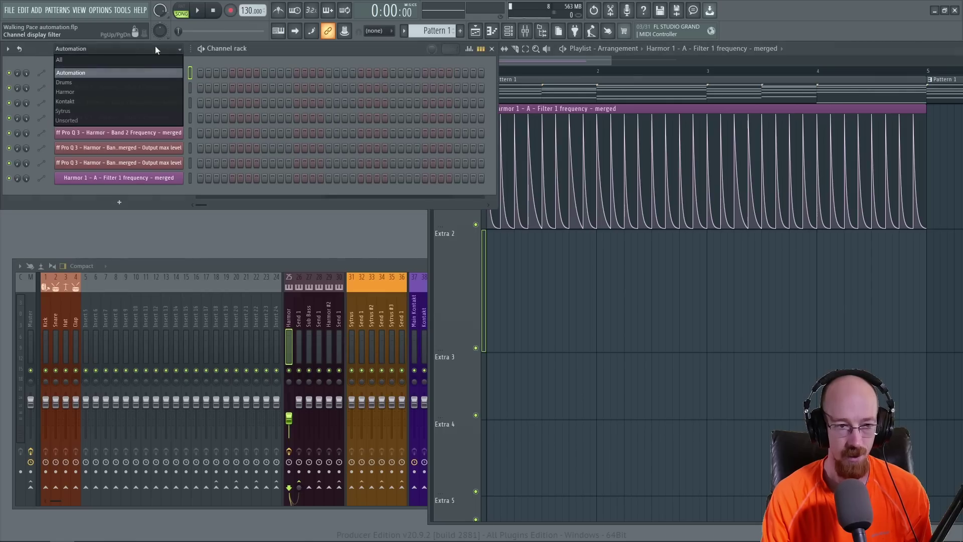
{"action": "left_click", "coordinate": [149, 59]}
{"action": "left_click", "coordinate": [173, 134]}
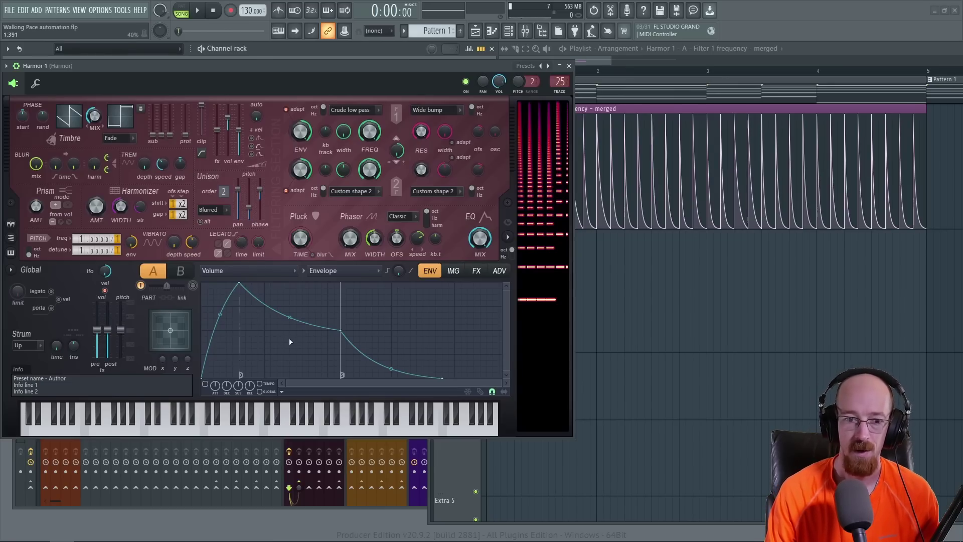
{"action": "left_click", "coordinate": [569, 66]}
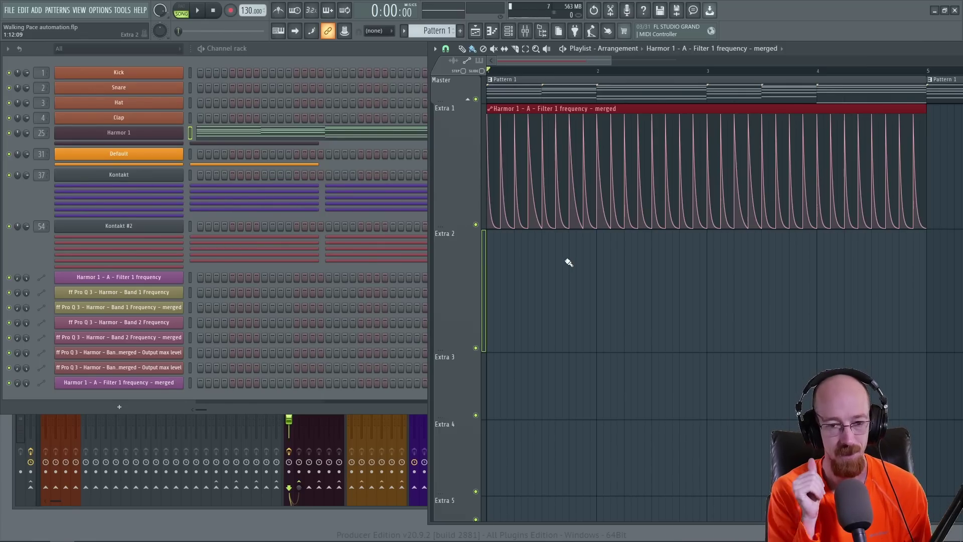
Play the arrangement with the merged clip, stop it, and inspect the Harmor 1 filter controls
{"action": "key", "text": "space"}
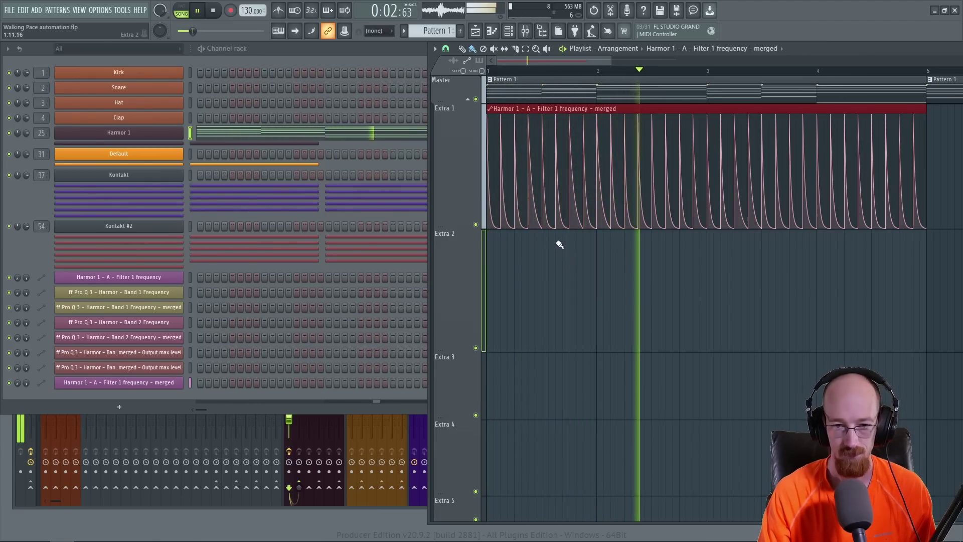
{"action": "mouse_move", "coordinate": [549, 207]}
{"action": "key", "text": "space"}
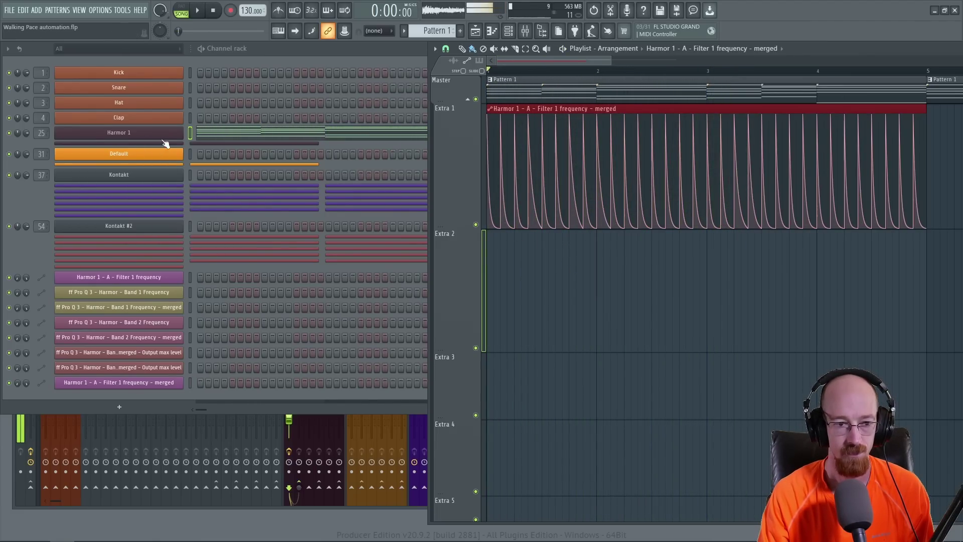
{"action": "left_click", "coordinate": [164, 133]}
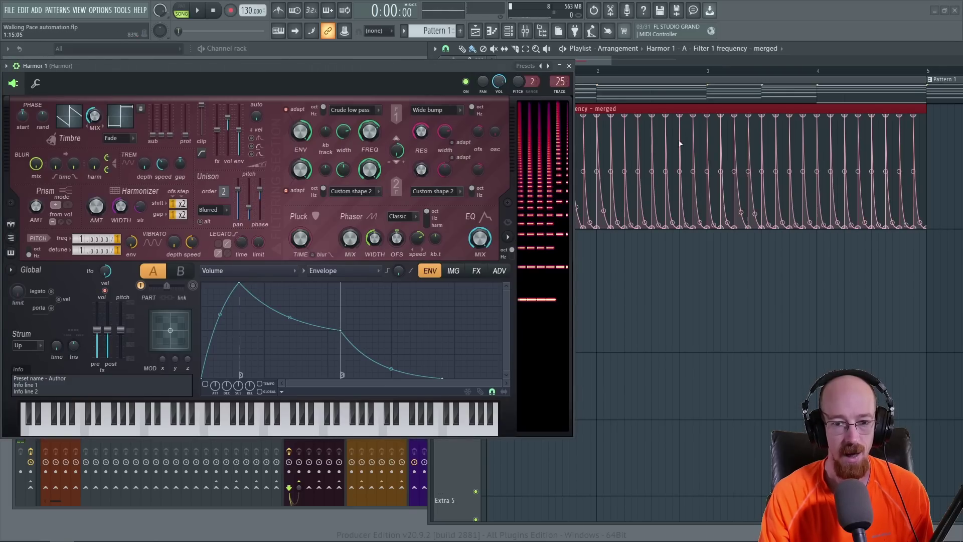
Open the merged Filter 1 frequency clip's settings and zoom in on its automation curve
{"action": "double_click", "coordinate": [719, 110]}
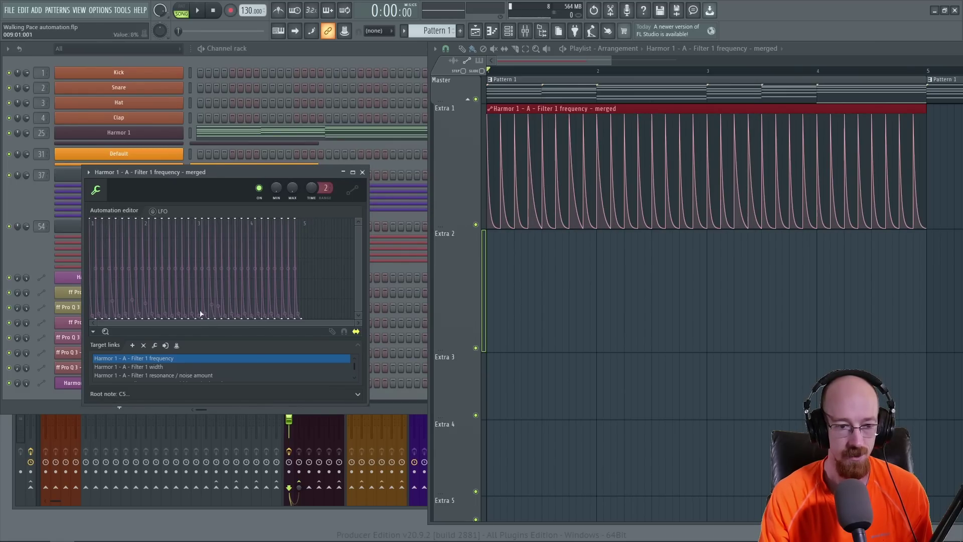
{"action": "left_click_drag", "start_coordinate": [354, 320], "coordinate": [244, 321]}
Try lowering the first few peaks of the merged Filter 1 frequency curve individually, and undo the changes
{"action": "left_click_drag", "start_coordinate": [86, 223], "coordinate": [93, 291]}
{"action": "left_click_drag", "start_coordinate": [105, 222], "coordinate": [103, 276]}
{"action": "left_click_drag", "start_coordinate": [113, 219], "coordinate": [115, 220]}
{"action": "key", "text": "ctrl+alt+z"}
{"action": "key", "text": "ctrl+alt+z"}
{"action": "left_click_drag", "start_coordinate": [93, 299], "coordinate": [102, 217]}
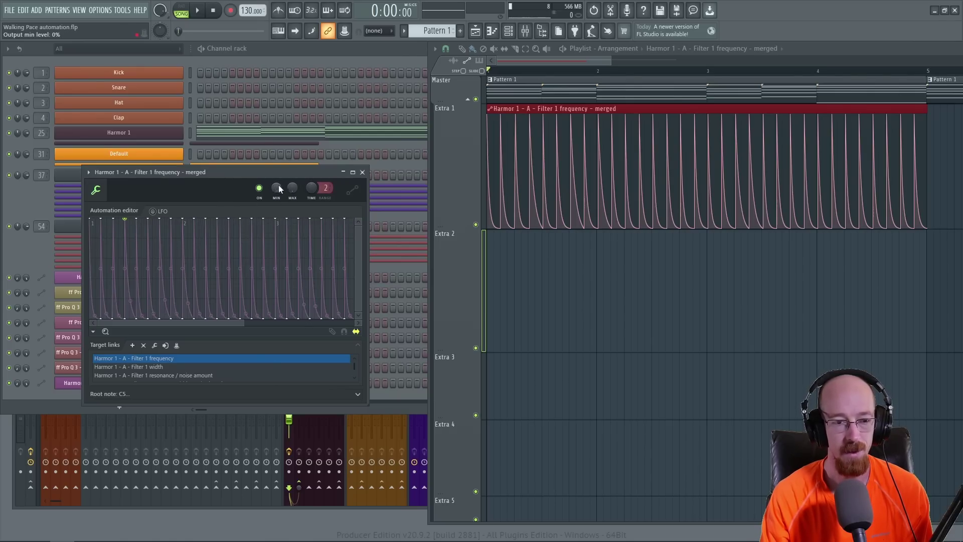
Raise the merged Filter 1 frequency clip's output minimum level to 50% and play the arrangement
{"action": "left_click_drag", "start_coordinate": [275, 188], "coordinate": [276, 170]}
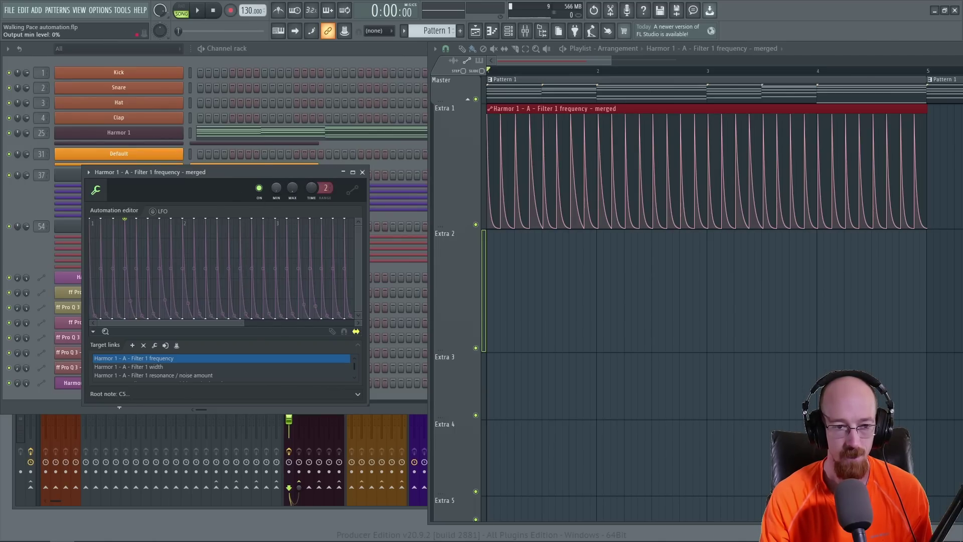
{"action": "left_click_drag", "start_coordinate": [277, 187], "coordinate": [278, 187]}
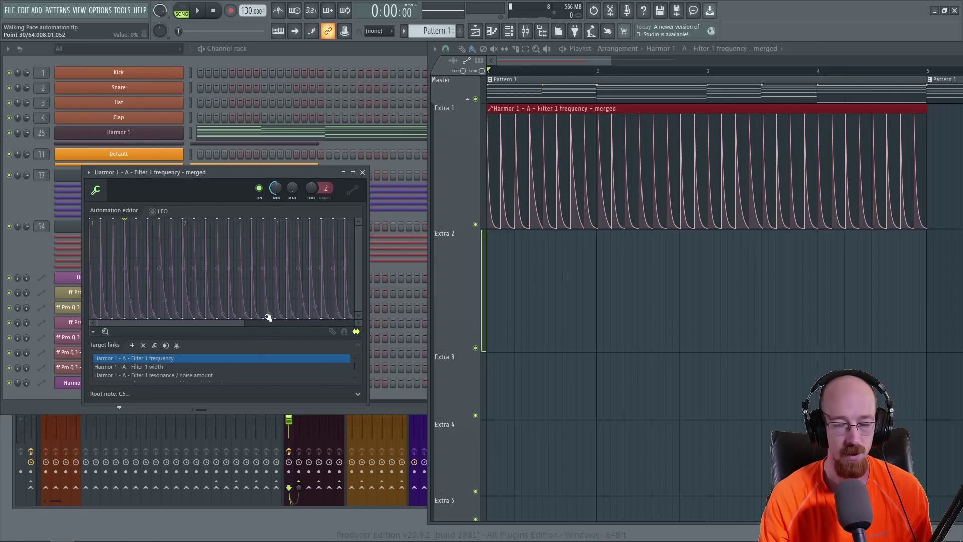
{"action": "key", "text": "space"}
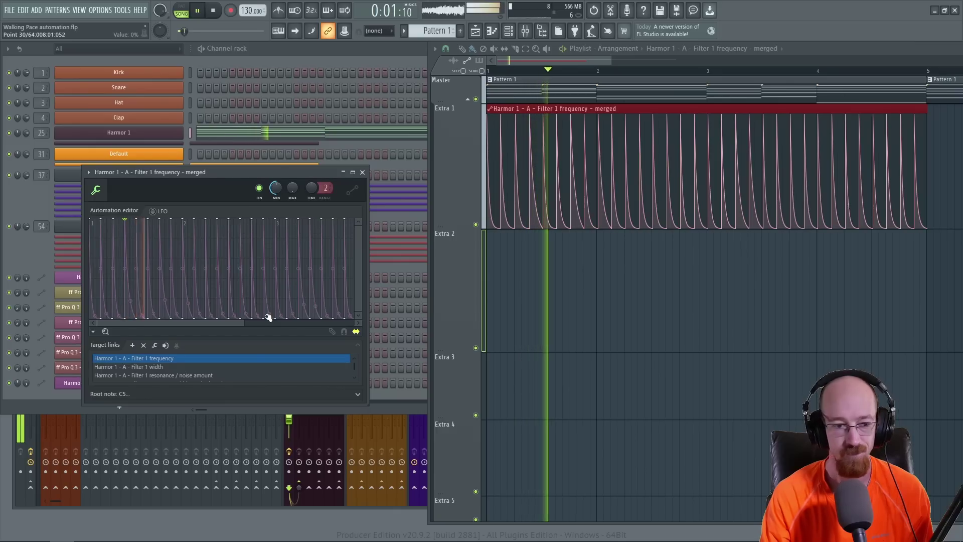
{"action": "key", "text": "space"}
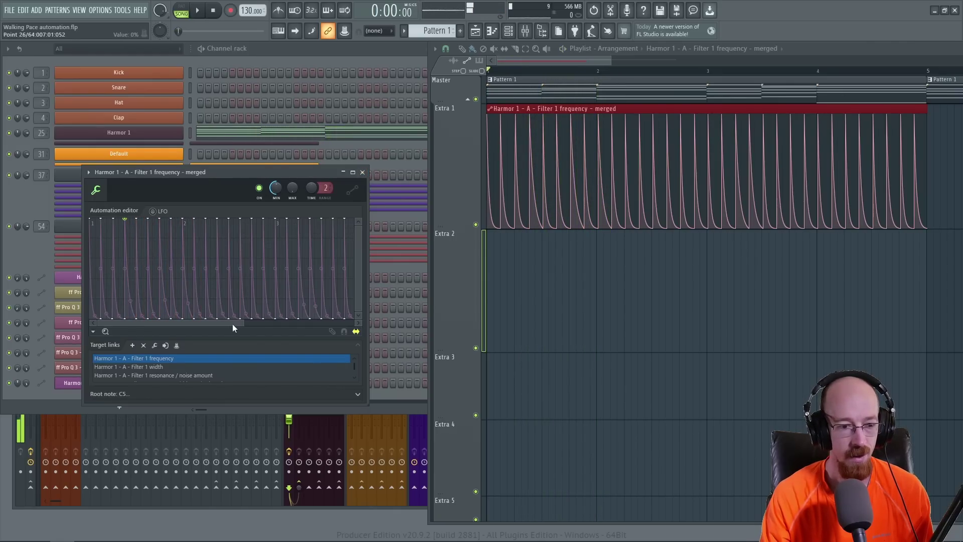
Remove the Filter 1 resonance / noise amount and resonance width / noise length target links from the merged clip
{"action": "left_click", "coordinate": [209, 380]}
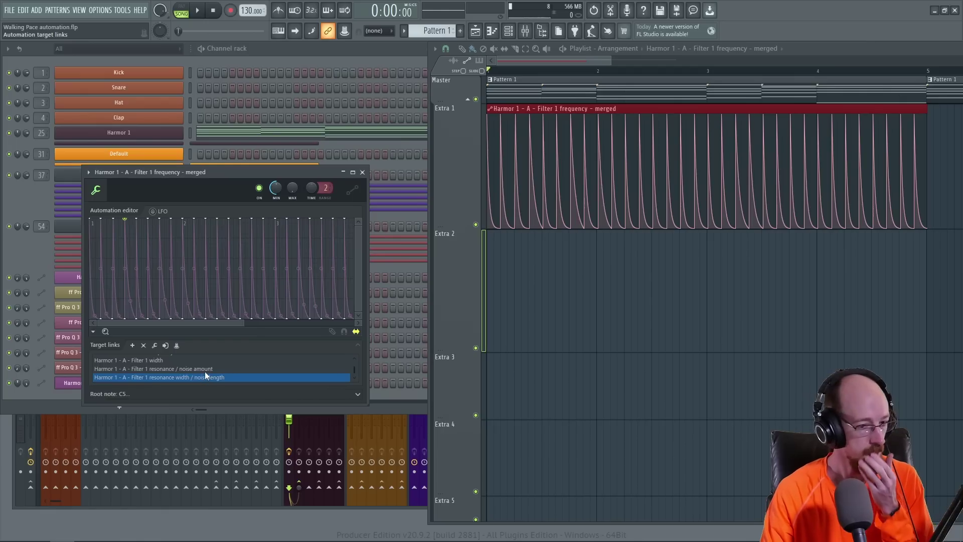
{"action": "left_click", "coordinate": [208, 369]}
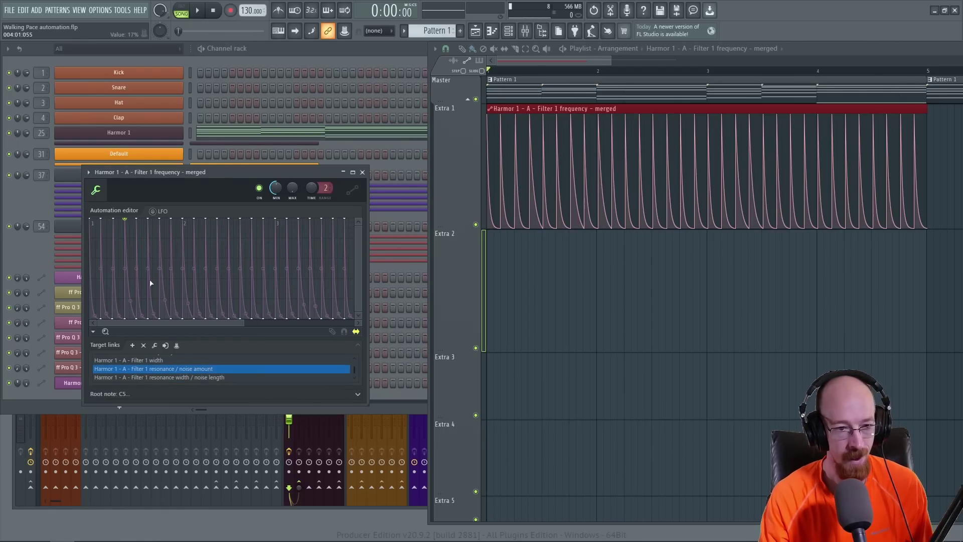
{"action": "left_click", "coordinate": [144, 345]}
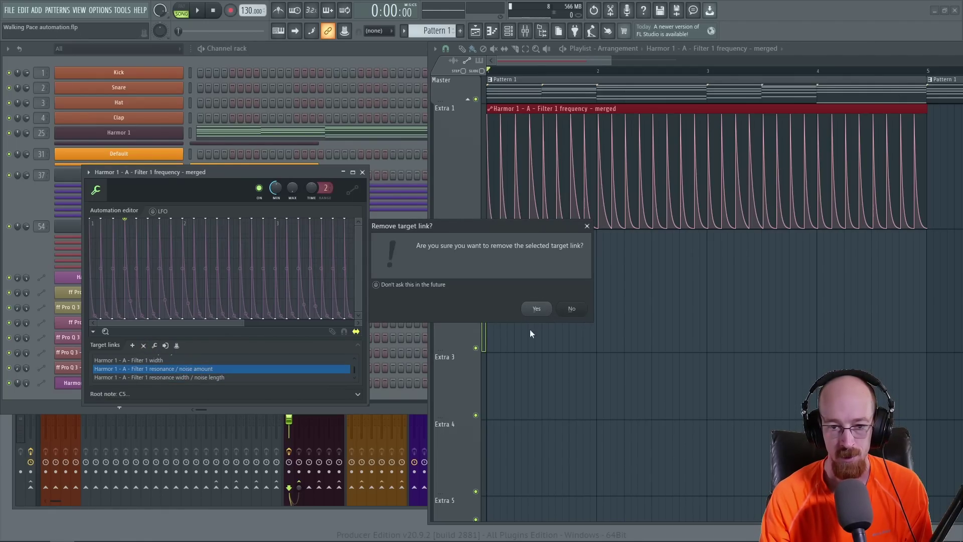
{"action": "left_click", "coordinate": [536, 309]}
{"action": "left_click", "coordinate": [236, 376]}
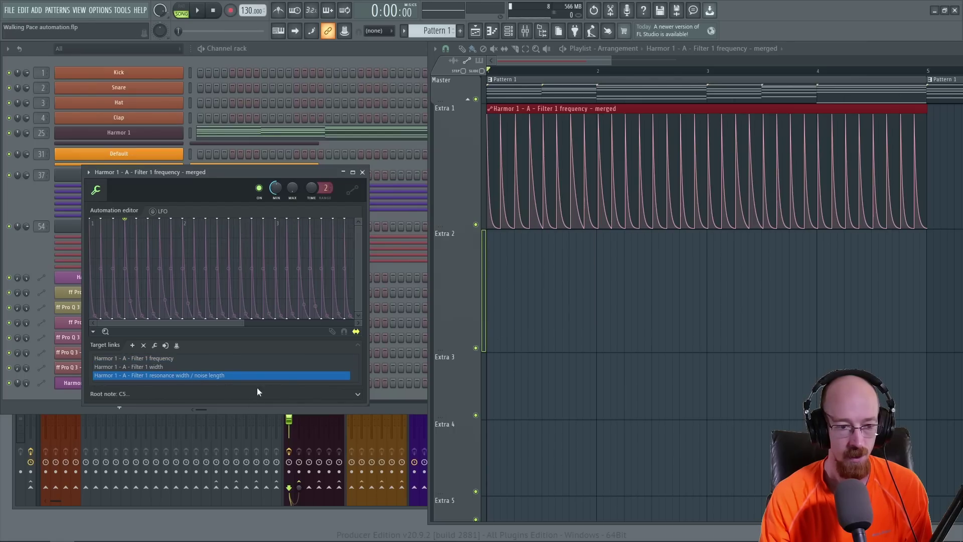
{"action": "left_click", "coordinate": [145, 346]}
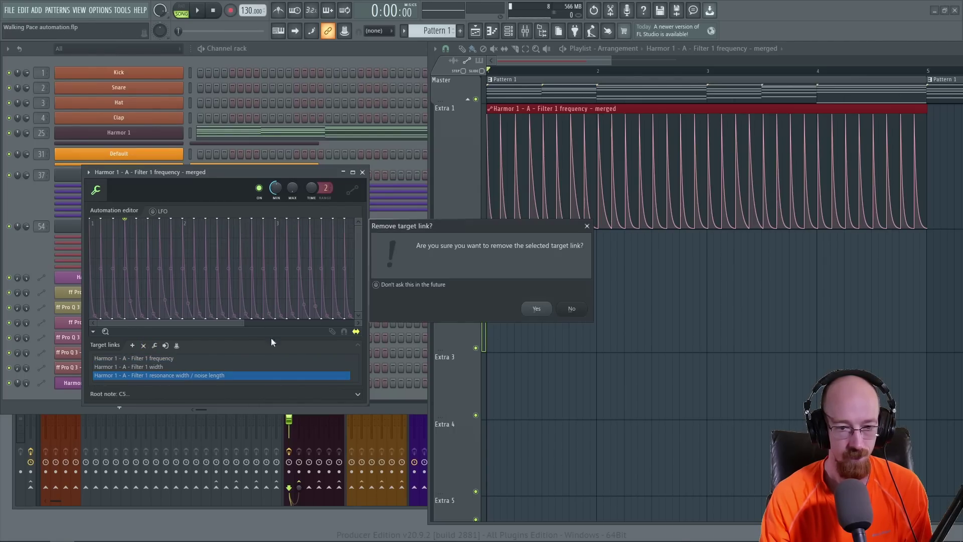
{"action": "left_click", "coordinate": [541, 310]}
Play the arrangement with the remaining two links and check the Harmor 1 plugin, closing its window again
{"action": "key", "text": "space"}
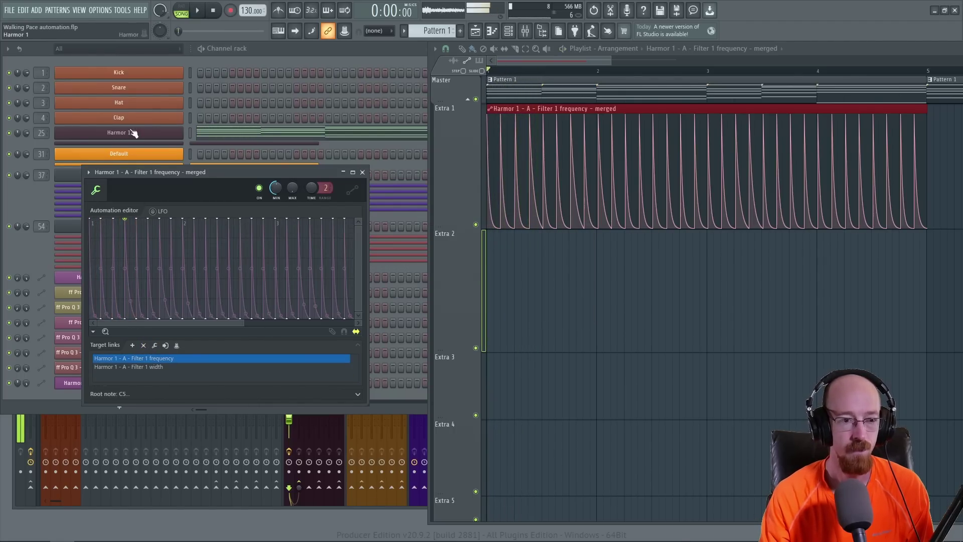
{"action": "left_click", "coordinate": [127, 132]}
{"action": "key", "text": "space"}
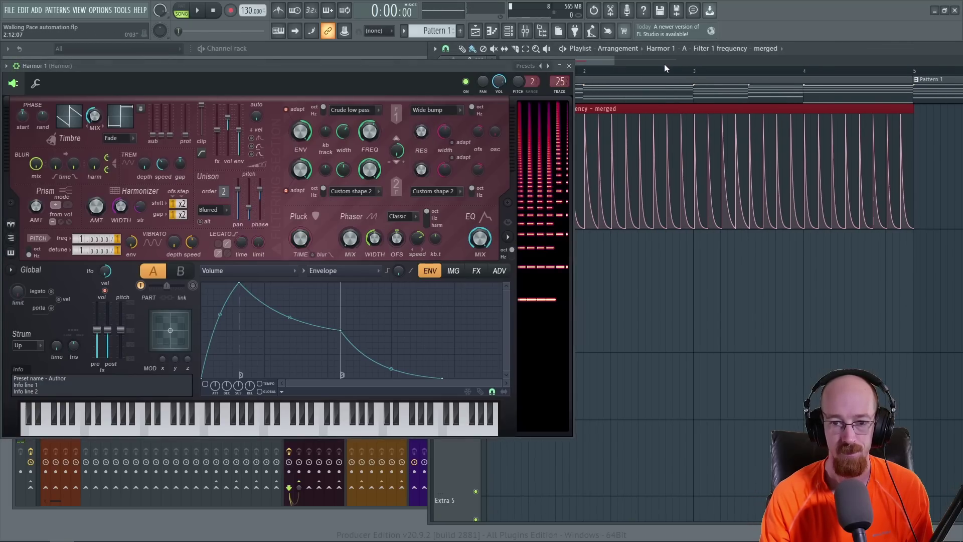
{"action": "key", "text": "space"}
{"action": "key", "text": "Escape"}
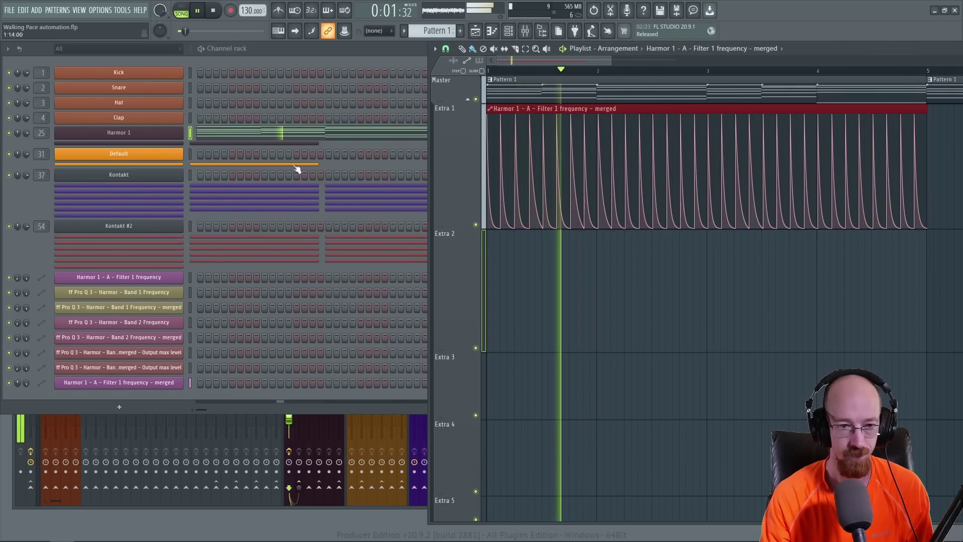
Reopen the merged clip's settings and sweep its output minimum level down to 0% and back up high during playback
{"action": "double_click", "coordinate": [538, 109]}
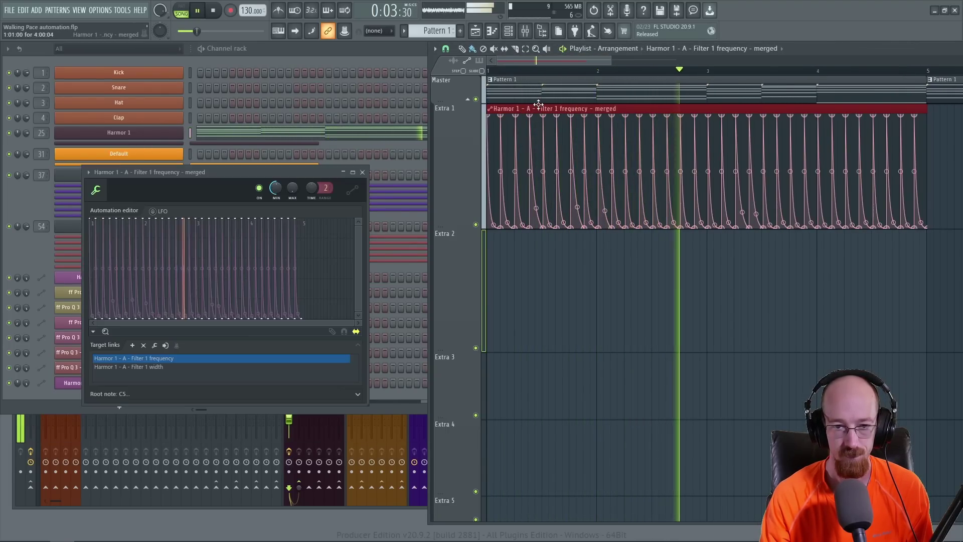
{"action": "key", "text": "space"}
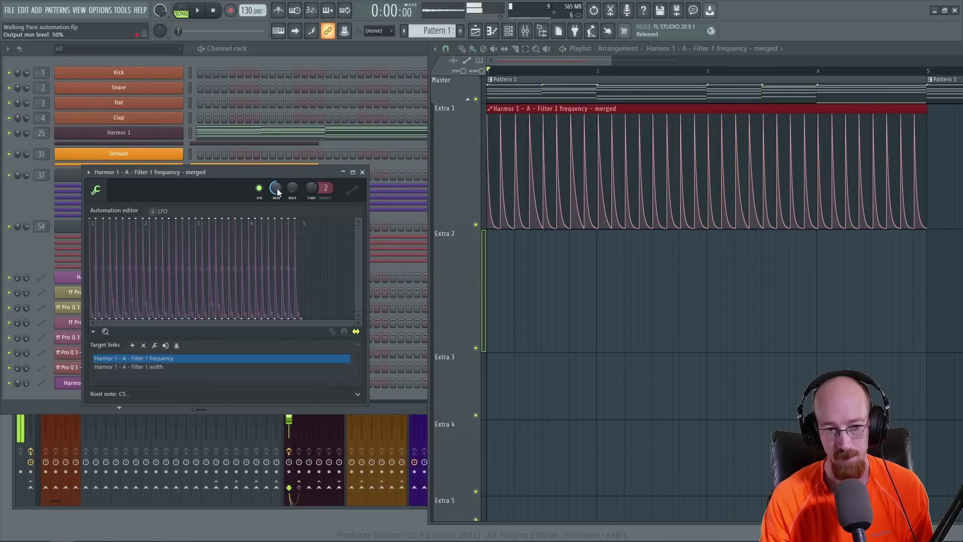
{"action": "key", "text": "space"}
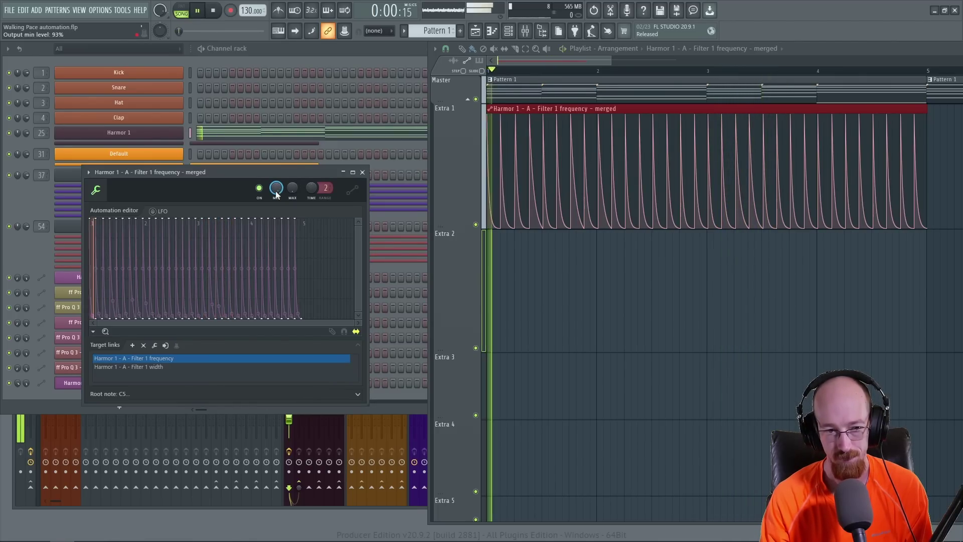
{"action": "left_click_drag", "start_coordinate": [275, 187], "coordinate": [276, 226]}
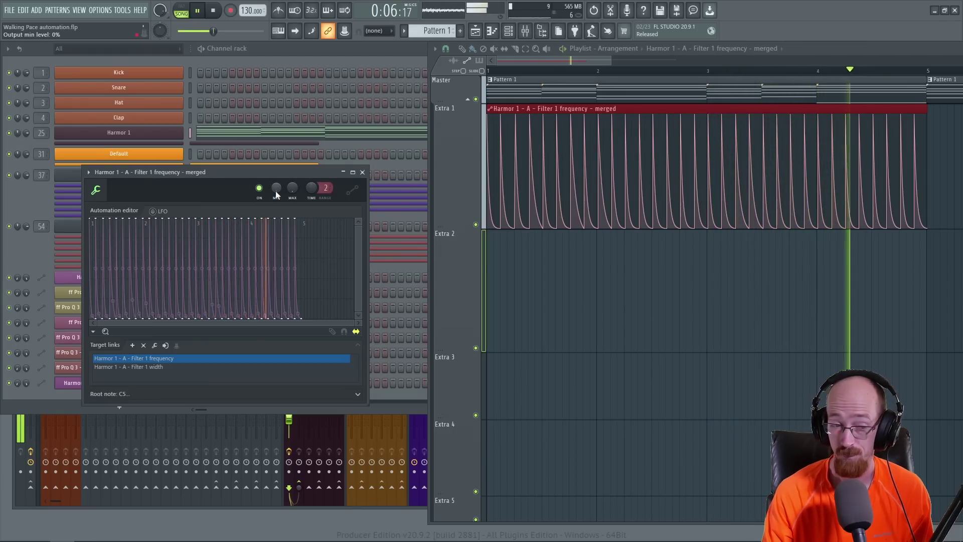
{"action": "key", "text": "space"}
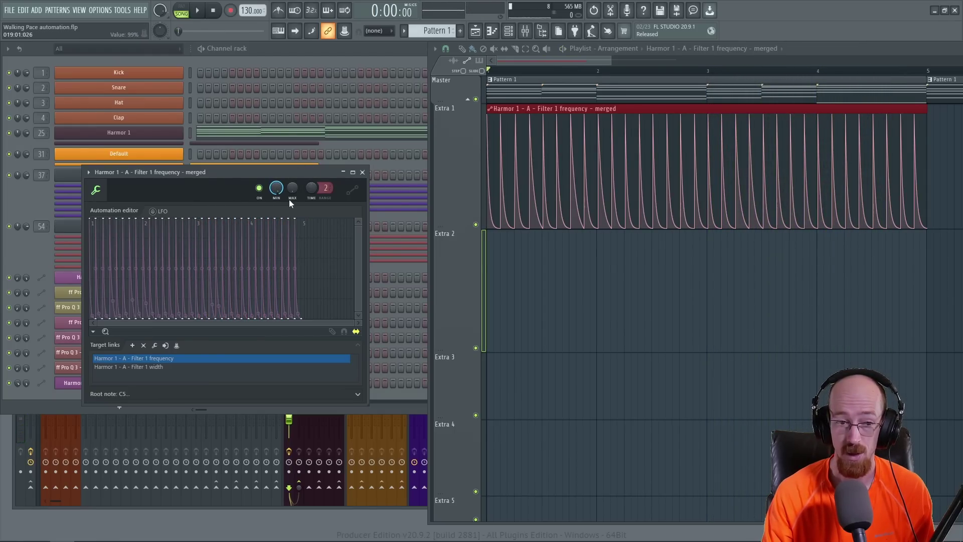
Create an automation clip for the output minimum level, lower its bar 5 point to the bottom, and straighten the falling segment
{"action": "right_click", "coordinate": [276, 188]}
{"action": "left_click", "coordinate": [301, 226]}
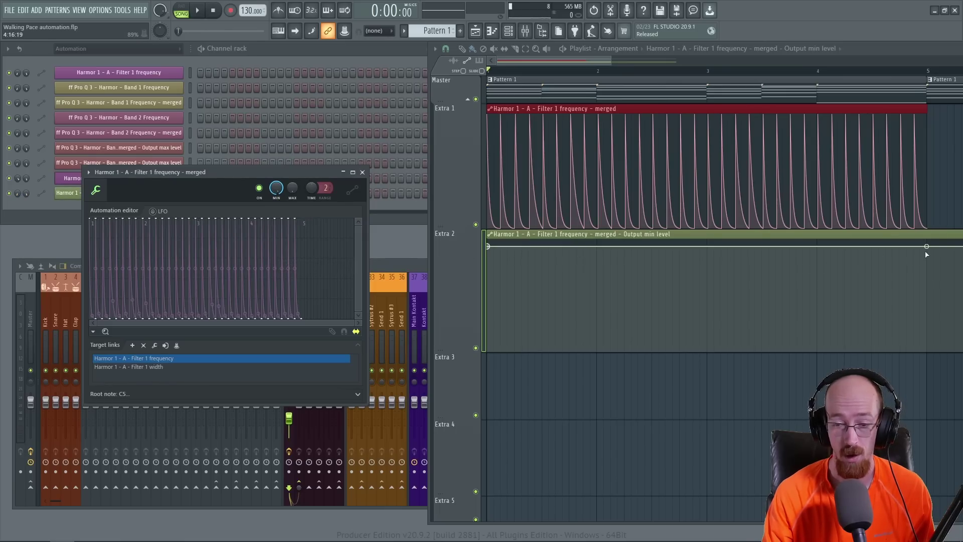
{"action": "left_click_drag", "start_coordinate": [927, 247], "coordinate": [927, 350]}
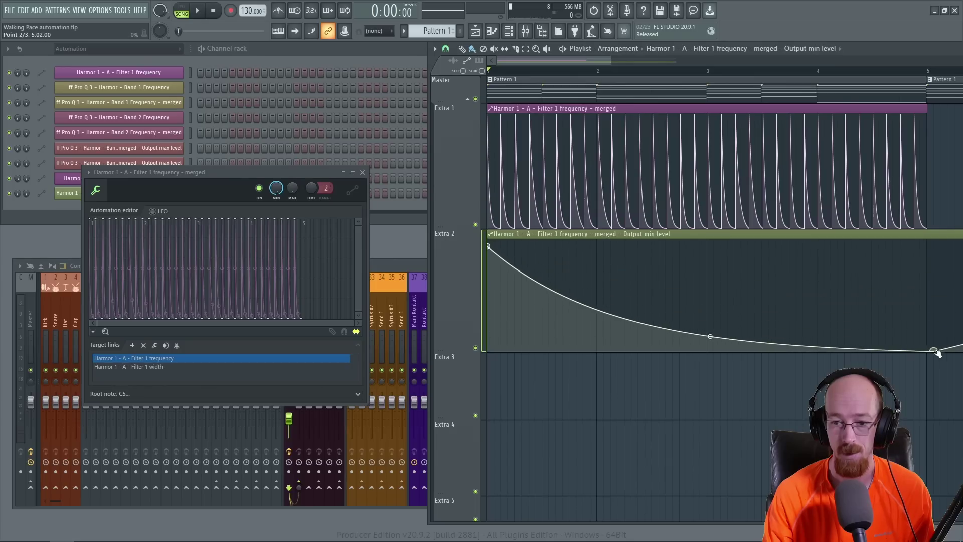
{"action": "left_click_drag", "start_coordinate": [706, 336], "coordinate": [706, 303]}
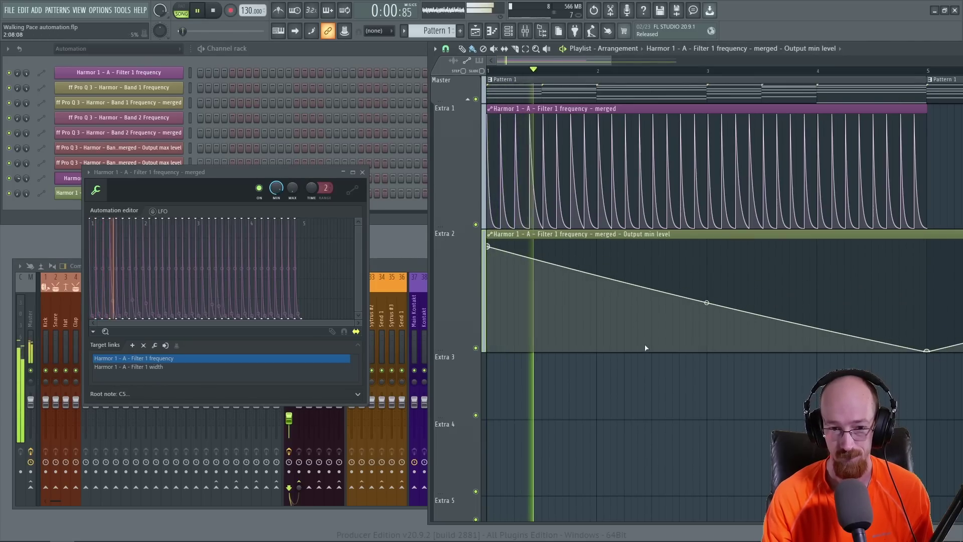
Place a copy of the merged Filter 1 frequency clip at bars 5 to 9 on Extra 1 during playback, and stop playback
{"action": "scroll", "coordinate": [646, 346], "scroll_direction": "down", "scroll_amount": 2}
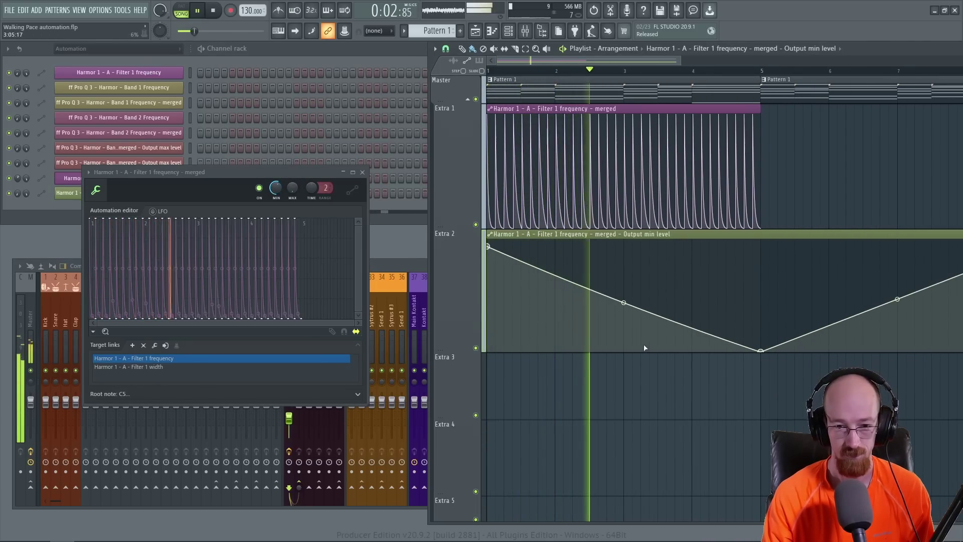
{"action": "scroll", "coordinate": [688, 168], "scroll_direction": "down", "scroll_amount": 3}
{"action": "left_click_drag", "start_coordinate": [610, 114], "coordinate": [767, 118]}
{"action": "scroll", "coordinate": [619, 228], "scroll_direction": "down", "scroll_amount": 1}
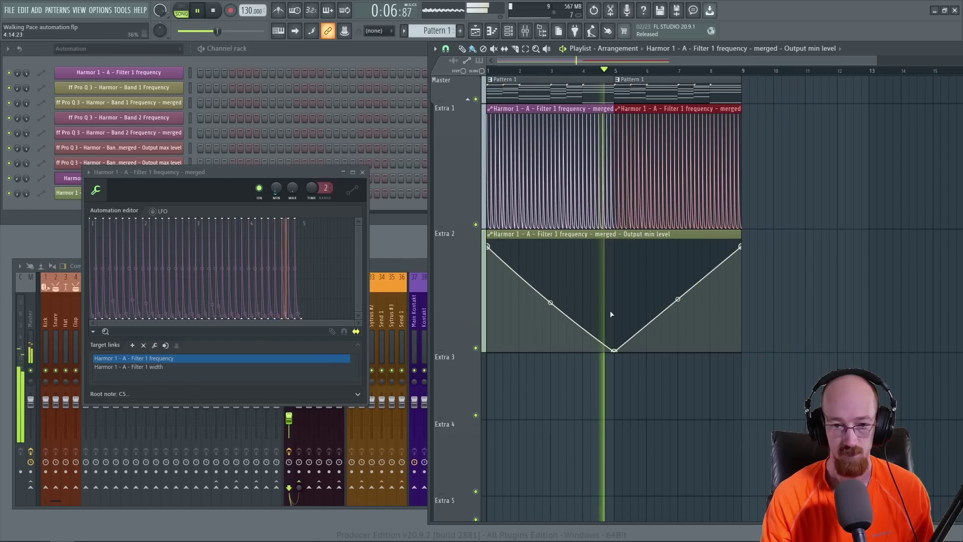
{"action": "key", "text": "space"}
Delete the output minimum level automation clip from Extra 2 and undo the deletion
{"action": "left_click", "coordinate": [633, 241]}
{"action": "key", "text": "Delete"}
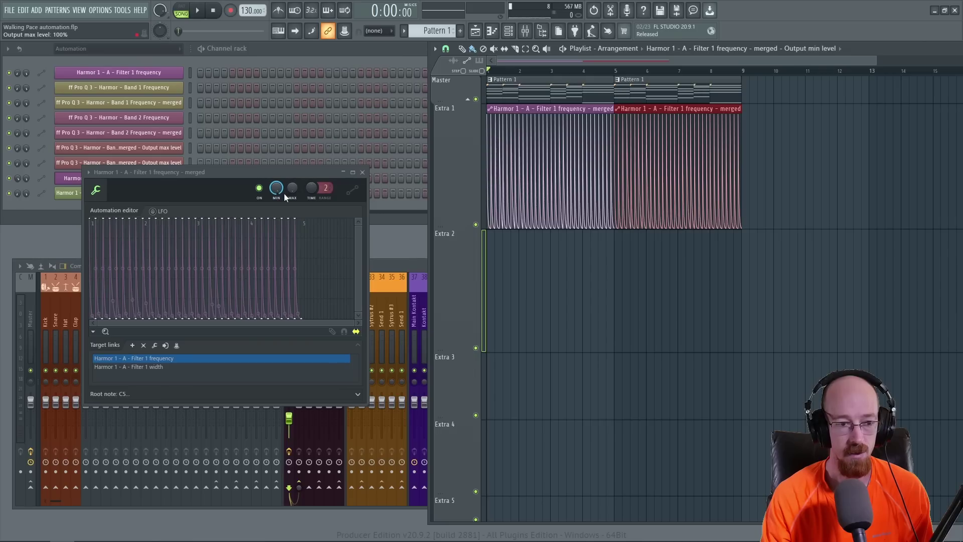
{"action": "key", "text": "ctrl+z"}
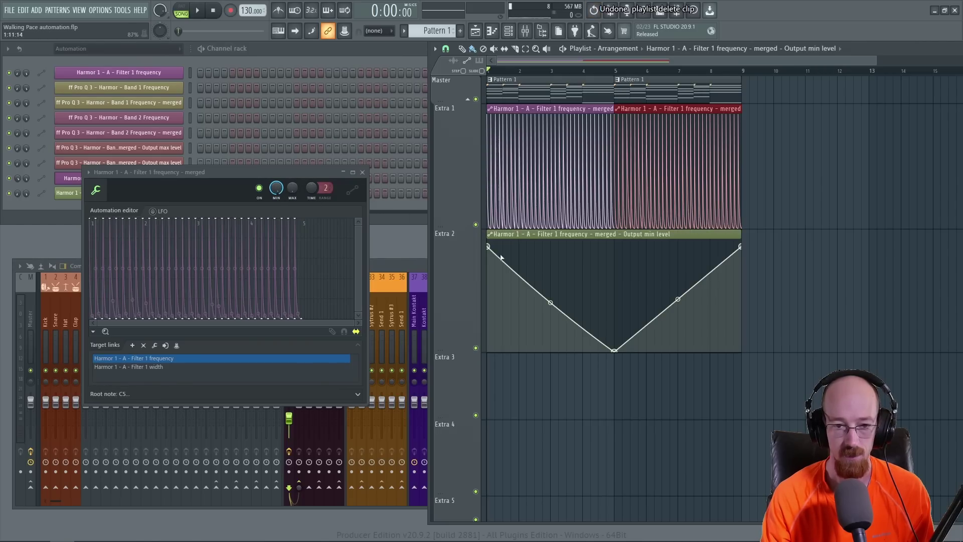
Lower the output minimum level clip's starting point to the bottom, slice the clip within bar 2, and delete the remainder
{"action": "left_click_drag", "start_coordinate": [488, 274], "coordinate": [516, 436]}
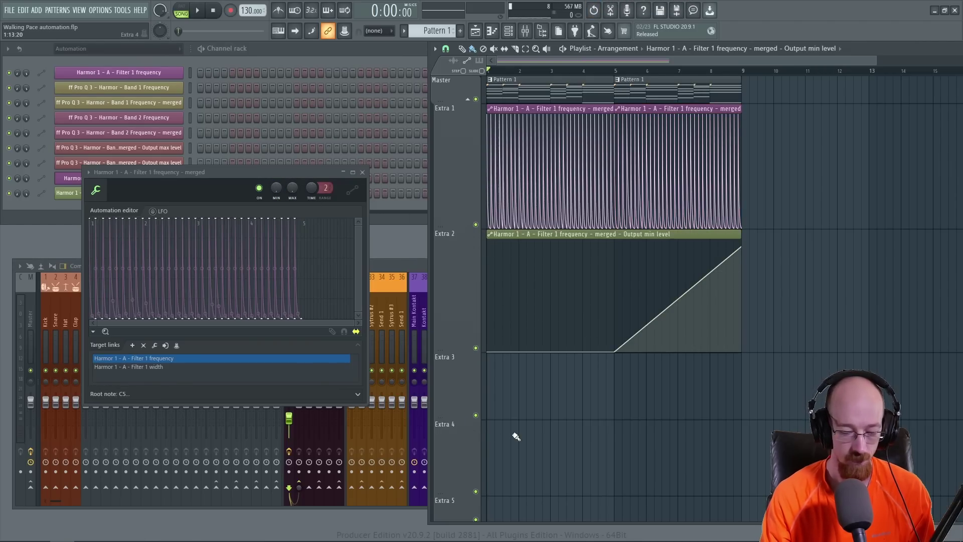
{"action": "left_click_drag", "start_coordinate": [540, 331], "coordinate": [539, 303]}
{"action": "right_click", "coordinate": [580, 237]}
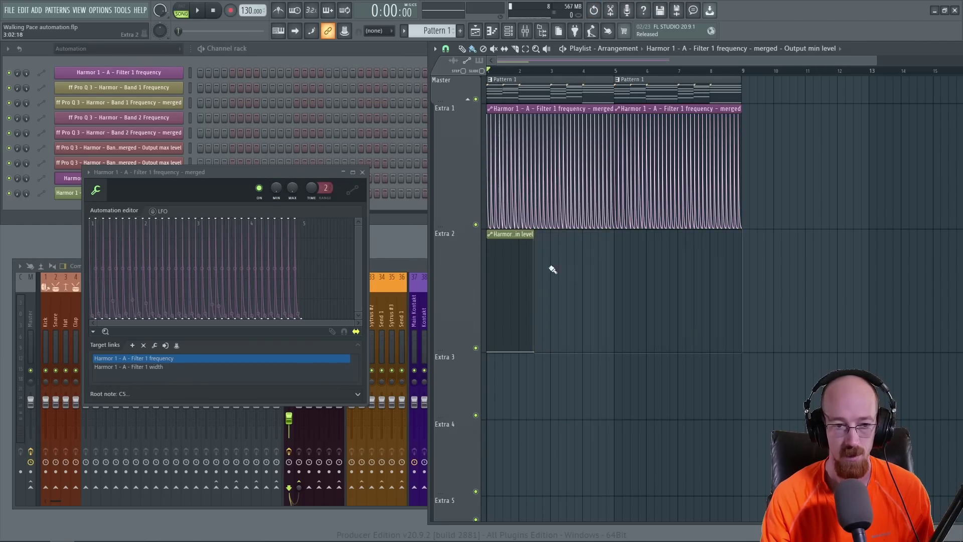
Create an automation clip for the merged Filter 1 frequency clip's output maximum level, lower its end point to the bottom, and start playback
{"action": "left_click", "coordinate": [576, 70]}
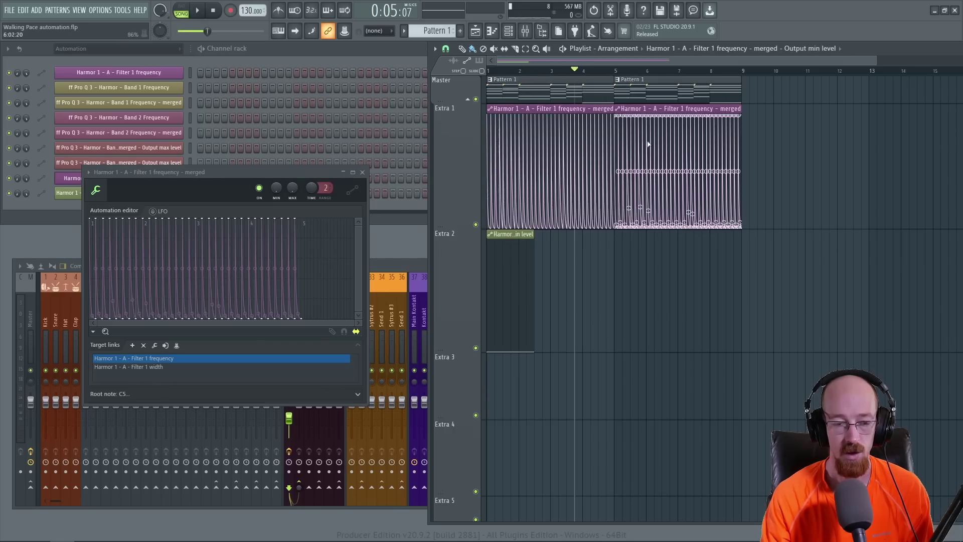
{"action": "right_click", "coordinate": [293, 188]}
{"action": "left_click", "coordinate": [349, 217]}
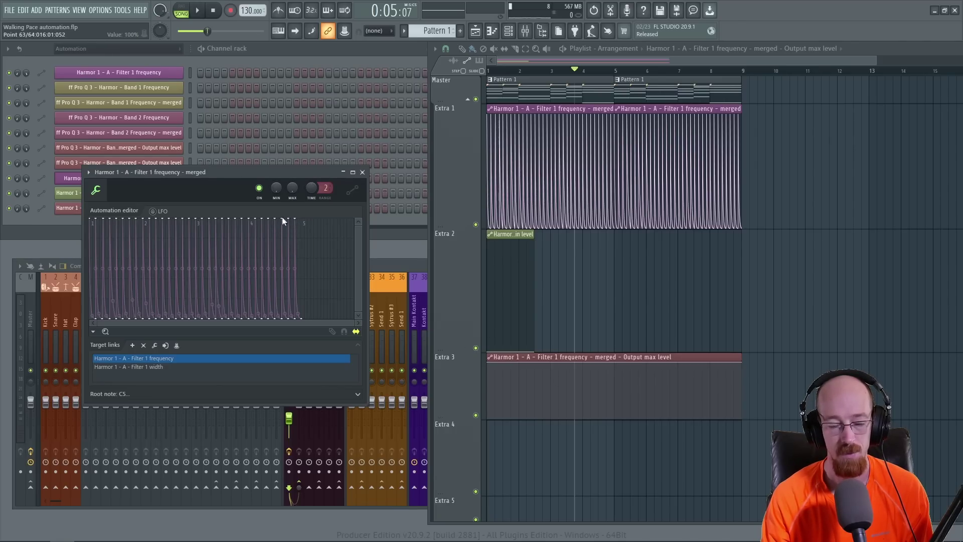
{"action": "left_click_drag", "start_coordinate": [744, 366], "coordinate": [745, 428]}
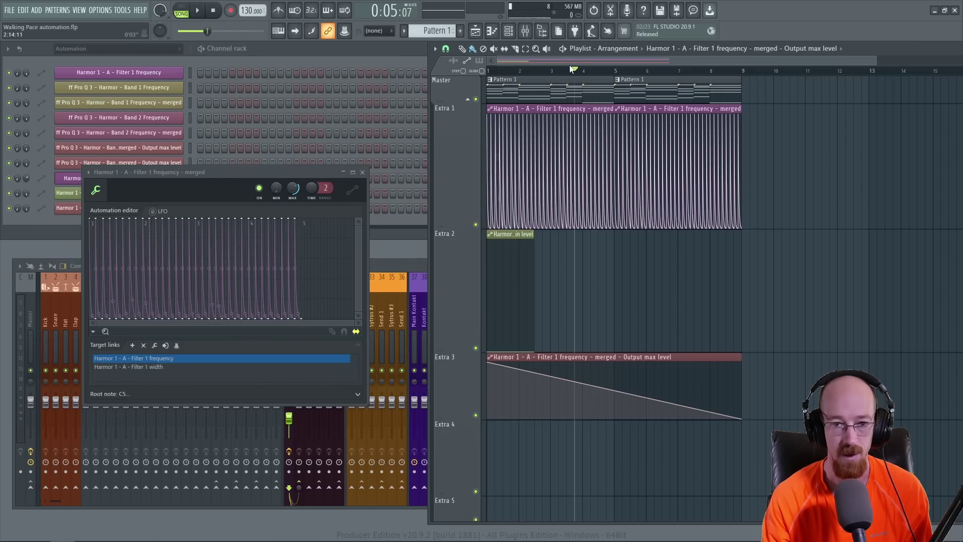
{"action": "key", "text": "space"}
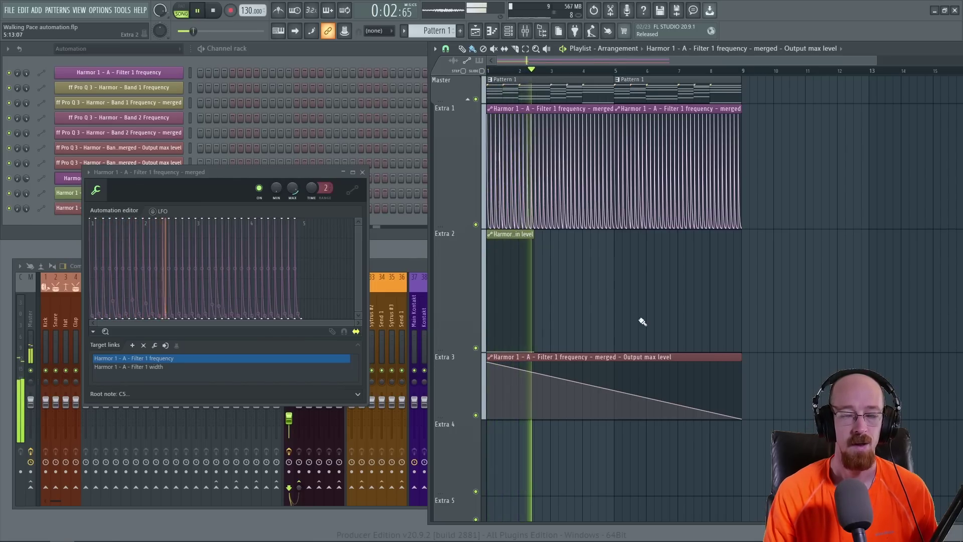
Show all channels in the channel rack, open Harmor 1, and play the arrangement to watch the Filter 1 frequency knob
{"action": "left_click", "coordinate": [145, 49]}
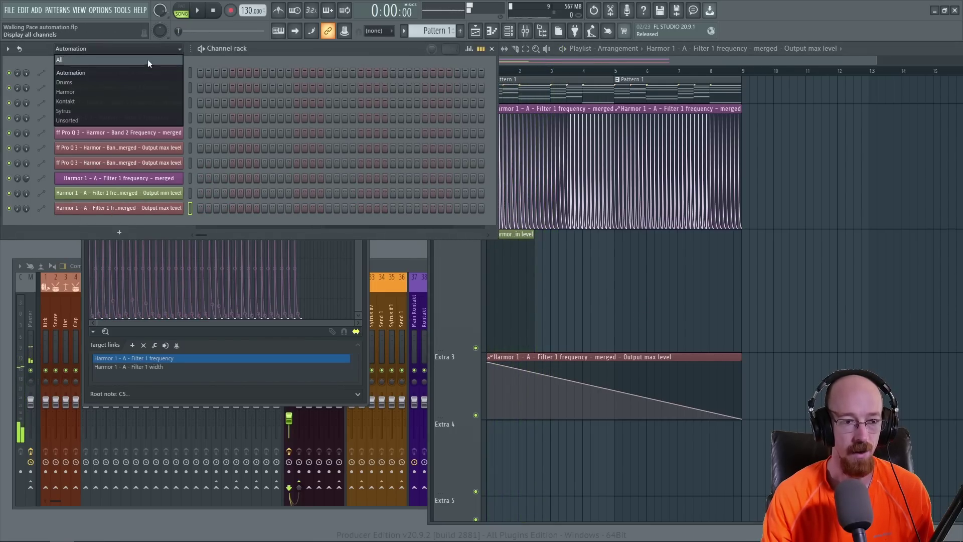
{"action": "left_click", "coordinate": [132, 61]}
{"action": "left_click", "coordinate": [138, 134]}
{"action": "key", "text": "space"}
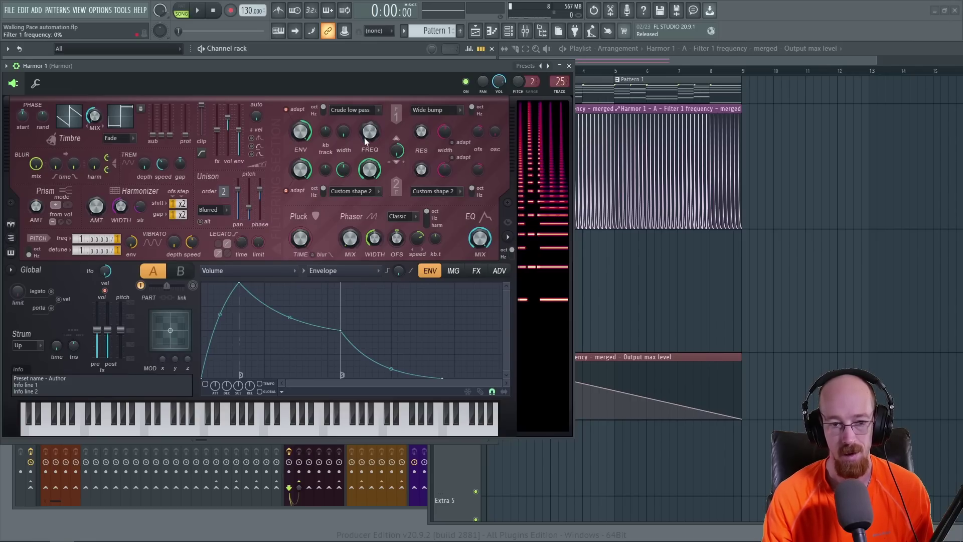
{"action": "key", "text": "space"}
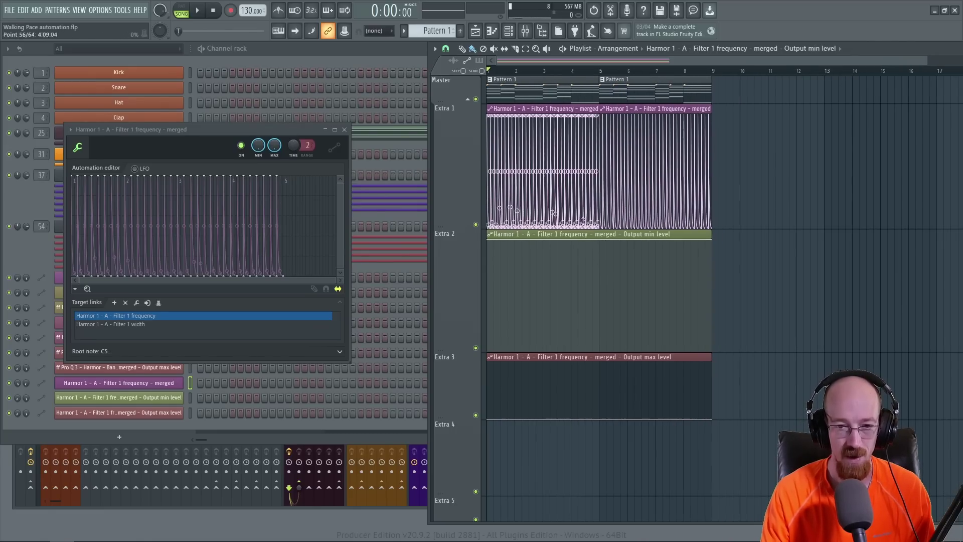
Examine the output min level and output max level clips on Extra 2 and Extra 3, and play the arrangement with them
{"action": "scroll", "coordinate": [618, 248], "scroll_direction": "up", "scroll_amount": 2, "text": "ctrl"}
{"action": "scroll", "coordinate": [618, 248], "scroll_direction": "up", "scroll_amount": 1}
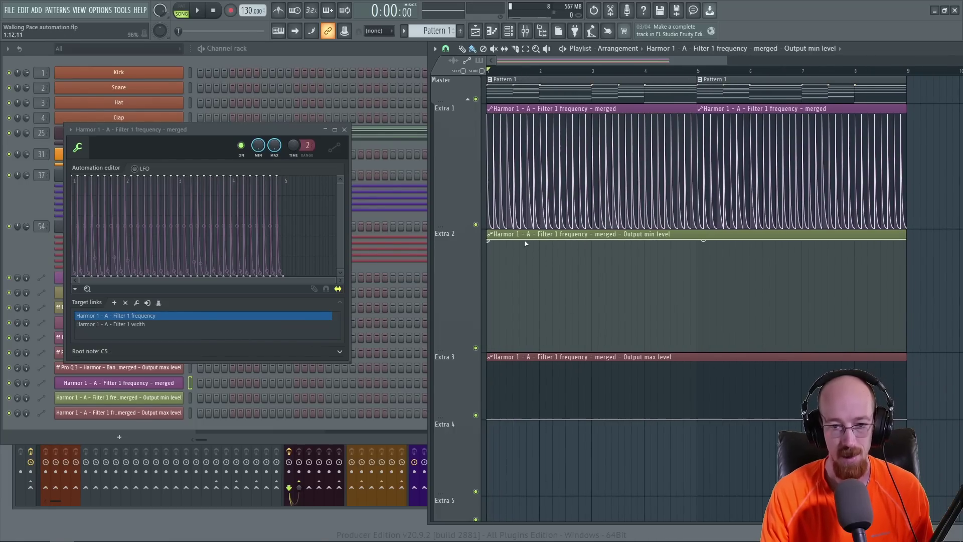
{"action": "left_click_drag", "start_coordinate": [522, 246], "coordinate": [620, 252], "text": "ctrl"}
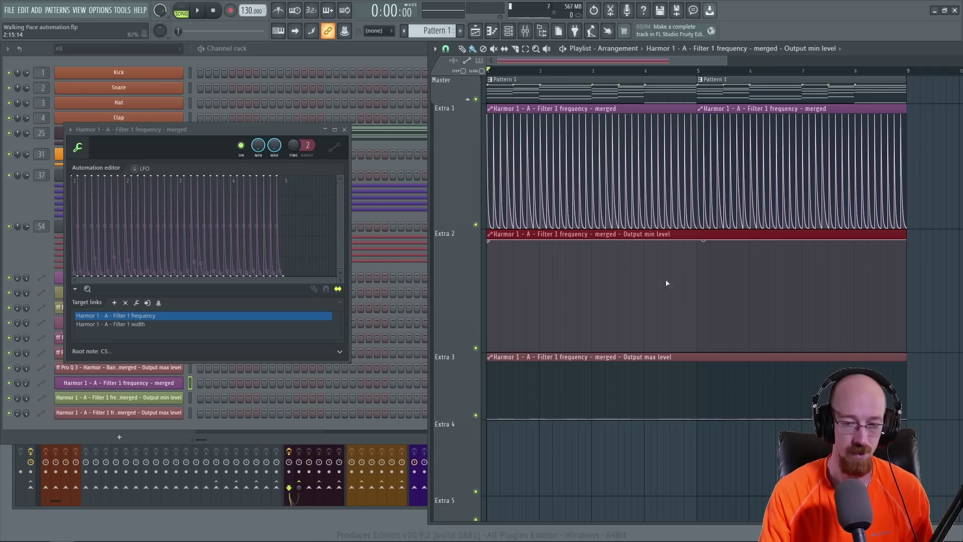
{"action": "left_click", "coordinate": [602, 401]}
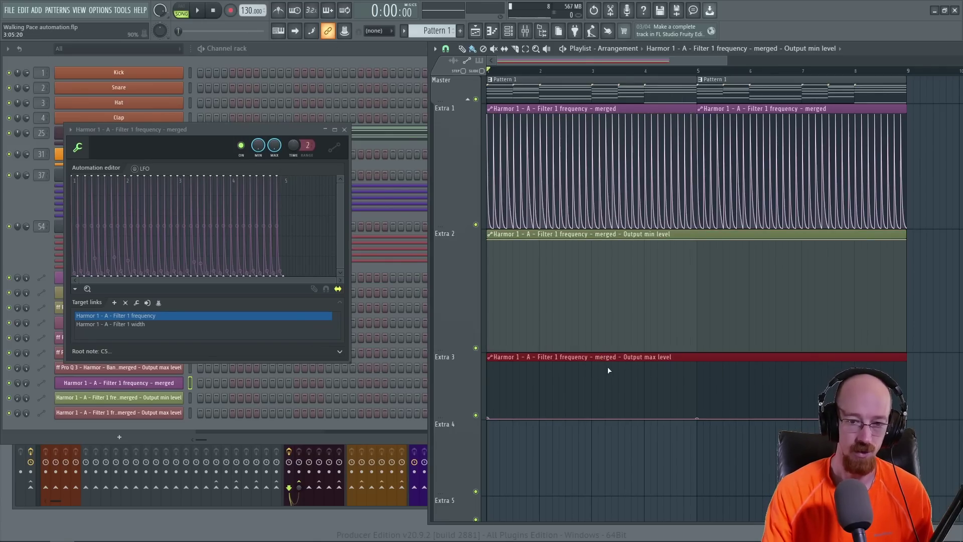
{"action": "left_click", "coordinate": [608, 310]}
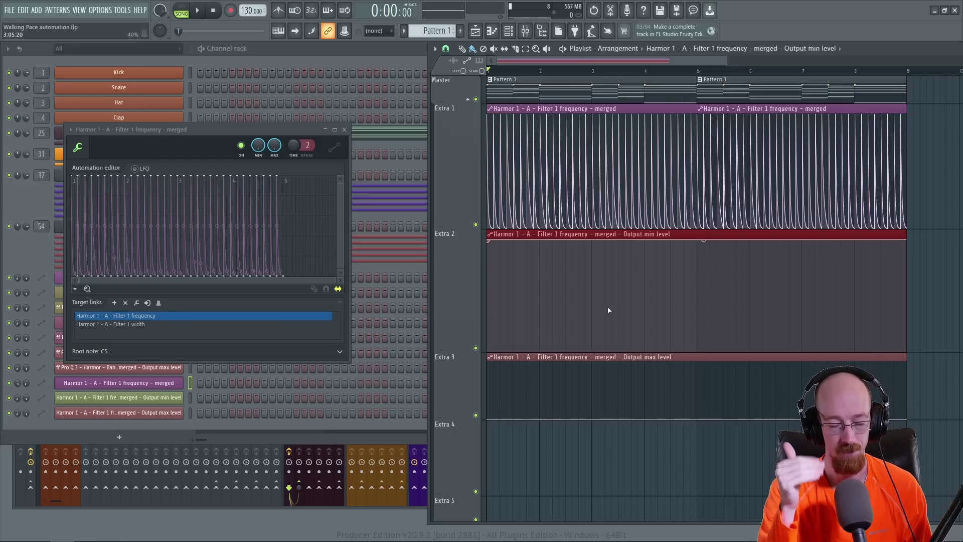
{"action": "left_click", "coordinate": [595, 362]}
{"action": "left_click", "coordinate": [590, 316]}
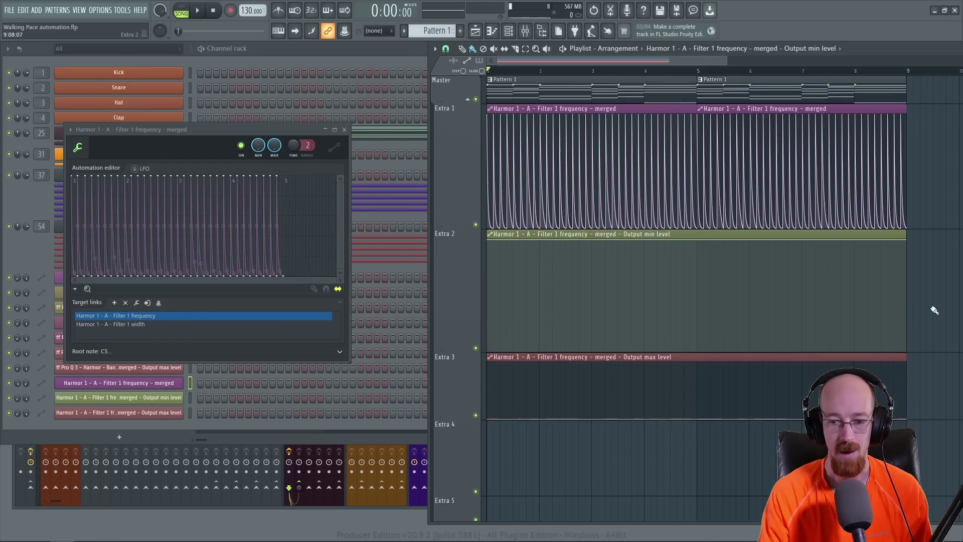
{"action": "left_click_drag", "start_coordinate": [589, 321], "coordinate": [636, 348]}
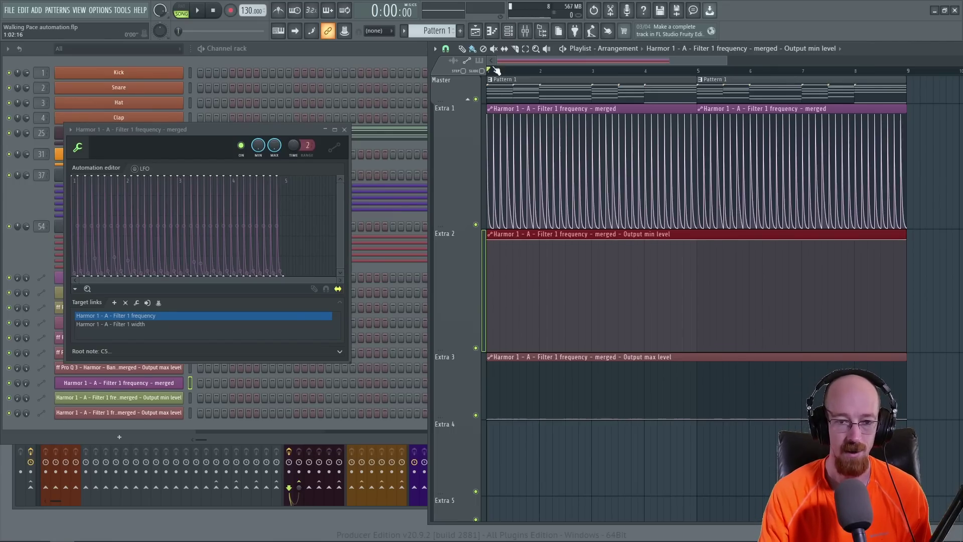
{"action": "key", "text": "space"}
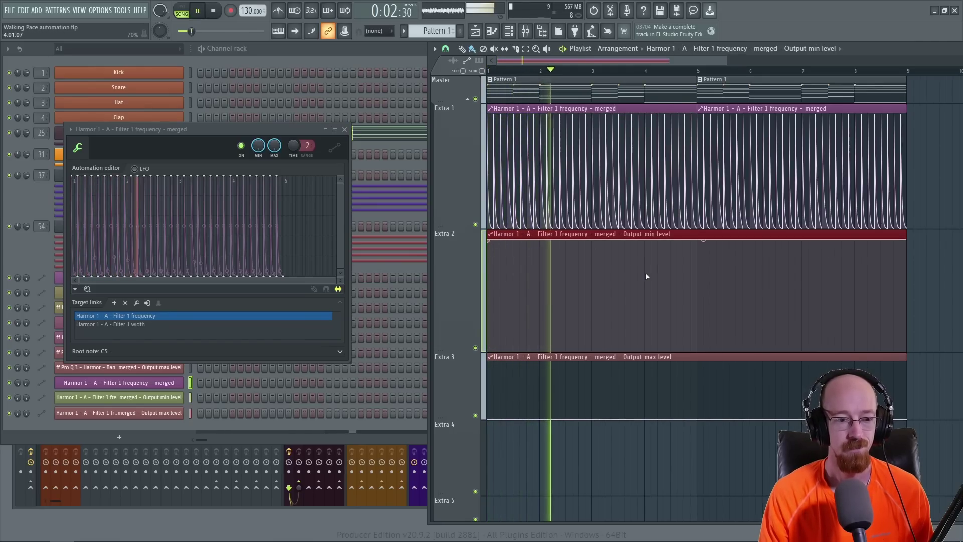
{"action": "key", "text": "space"}
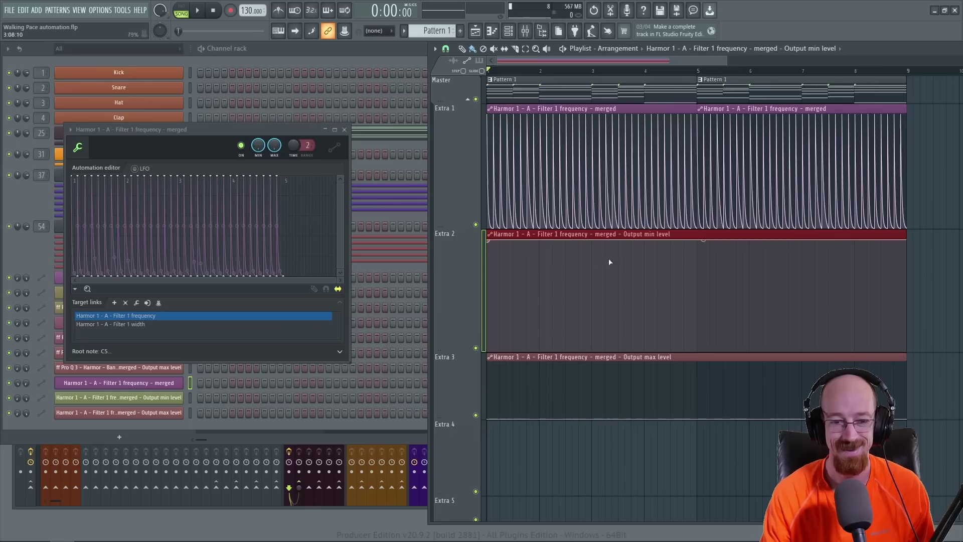
Try a rising output min level by lowering its starting point to the bottom, play it, and return the point to the top
{"action": "left_click_drag", "start_coordinate": [489, 241], "coordinate": [487, 350]}
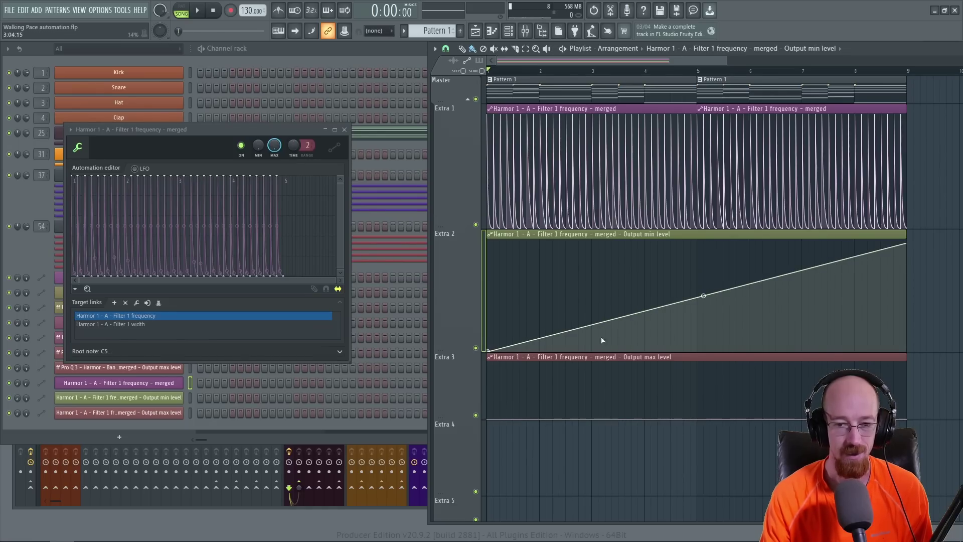
{"action": "left_click", "coordinate": [588, 286]}
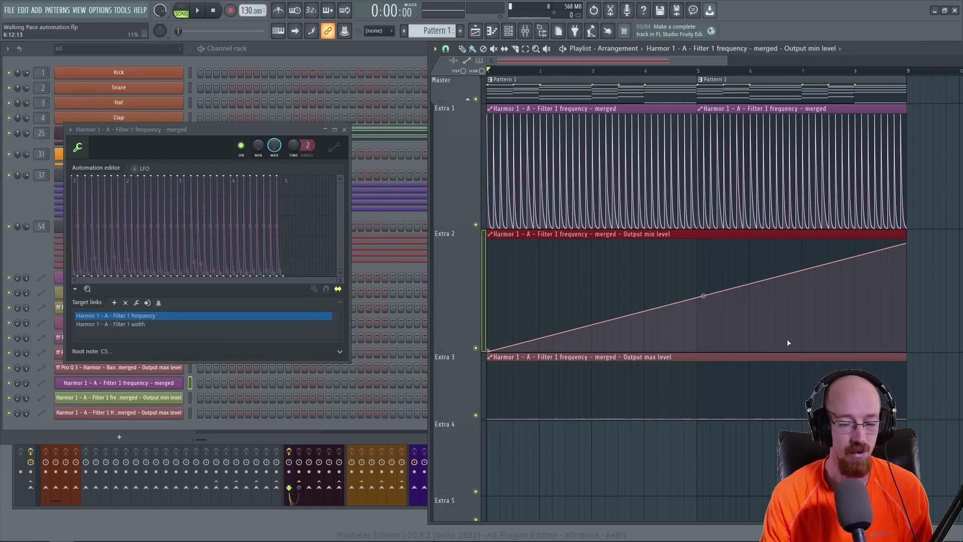
{"action": "key", "text": "space"}
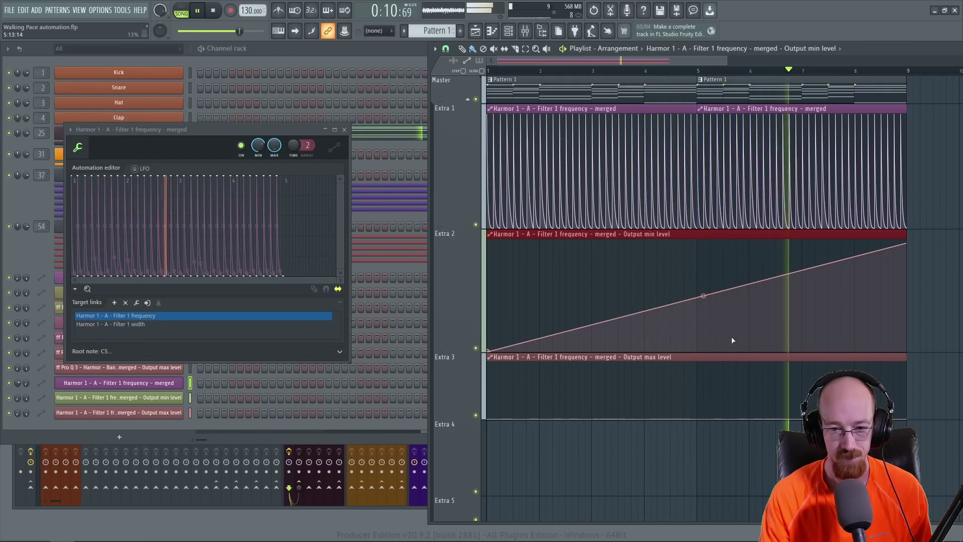
{"action": "key", "text": "space"}
{"action": "left_click_drag", "start_coordinate": [490, 350], "coordinate": [483, 234]}
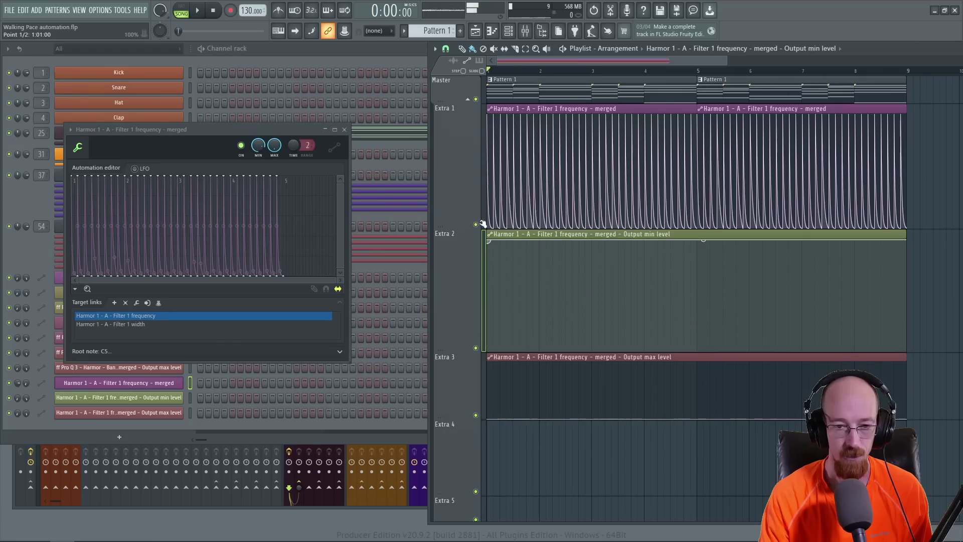
Raise the output max level clip's end point to the top and play the beginning of the arrangement
{"action": "left_click_drag", "start_coordinate": [908, 419], "coordinate": [913, 346]}
{"action": "key", "text": "space"}
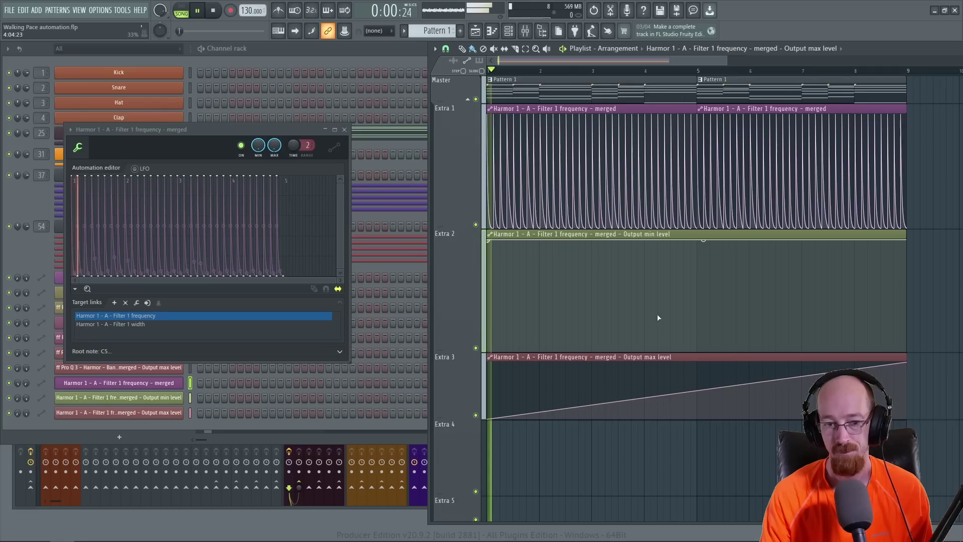
{"action": "key", "text": "space"}
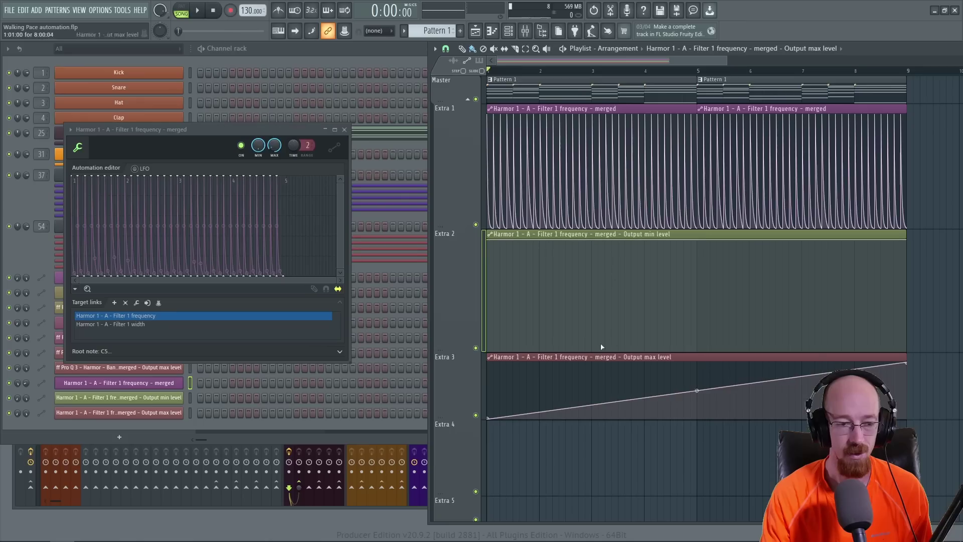
Select the output min level and output max level clips and extend both past bar 9
{"action": "left_click", "coordinate": [551, 301]}
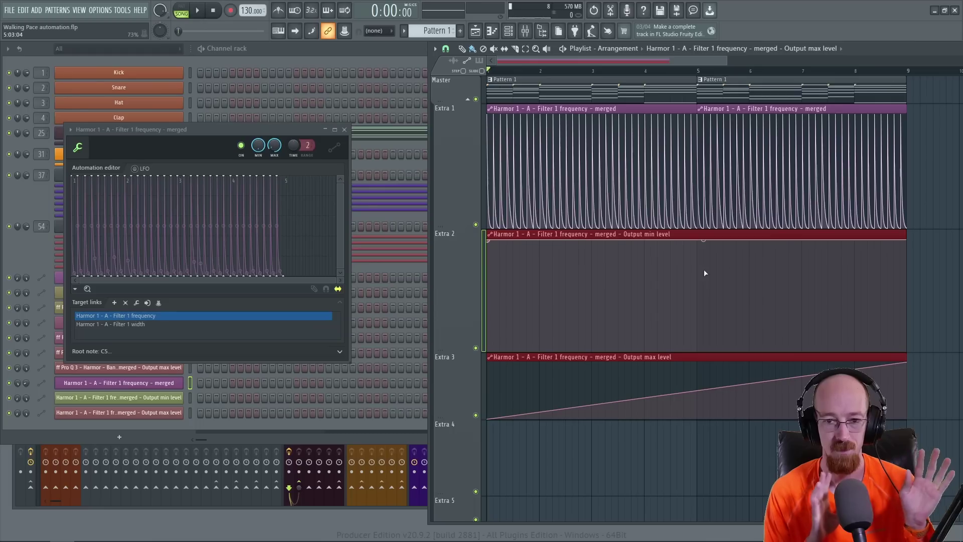
{"action": "mouse_move", "coordinate": [562, 202]}
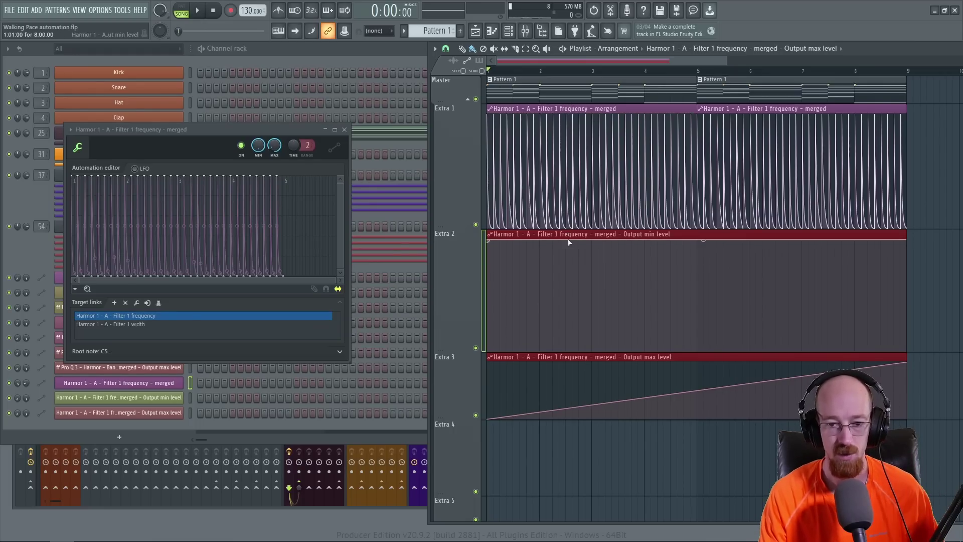
{"action": "mouse_move", "coordinate": [818, 371]}
{"action": "mouse_move", "coordinate": [905, 383]}
{"action": "left_mouse_down"}
{"action": "mouse_move", "coordinate": [923, 389]}
{"action": "mouse_move", "coordinate": [915, 394]}
{"action": "left_mouse_up"}
{"action": "left_click", "coordinate": [948, 290]}
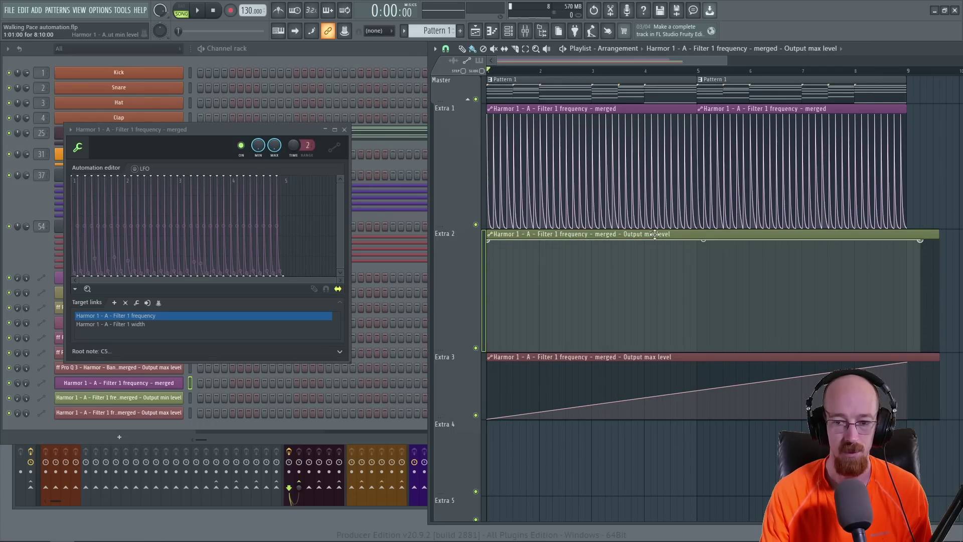
Drop the output min level to the bottom just past bar 9 and move the output max level's end point into line with it
{"action": "left_click_drag", "start_coordinate": [920, 240], "coordinate": [925, 372]}
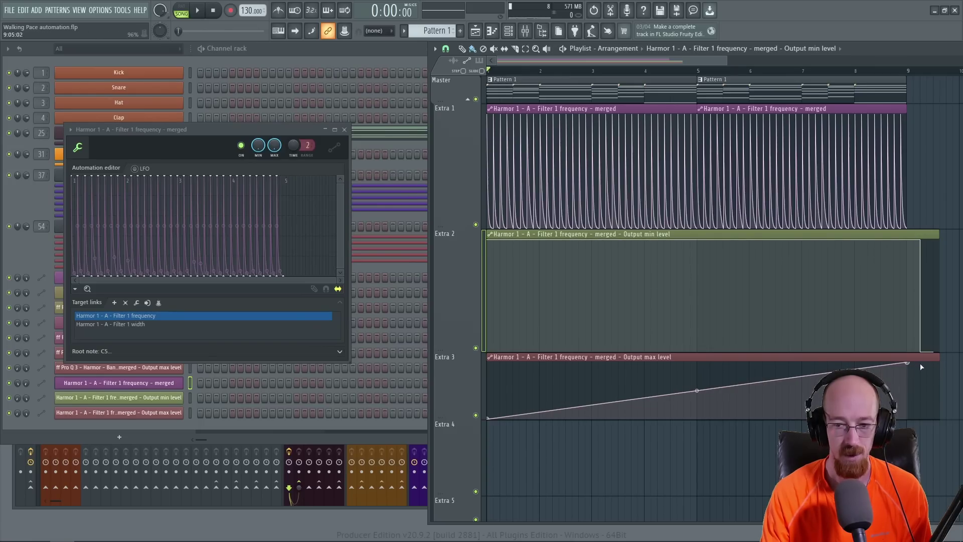
{"action": "left_click_drag", "start_coordinate": [907, 362], "coordinate": [923, 360]}
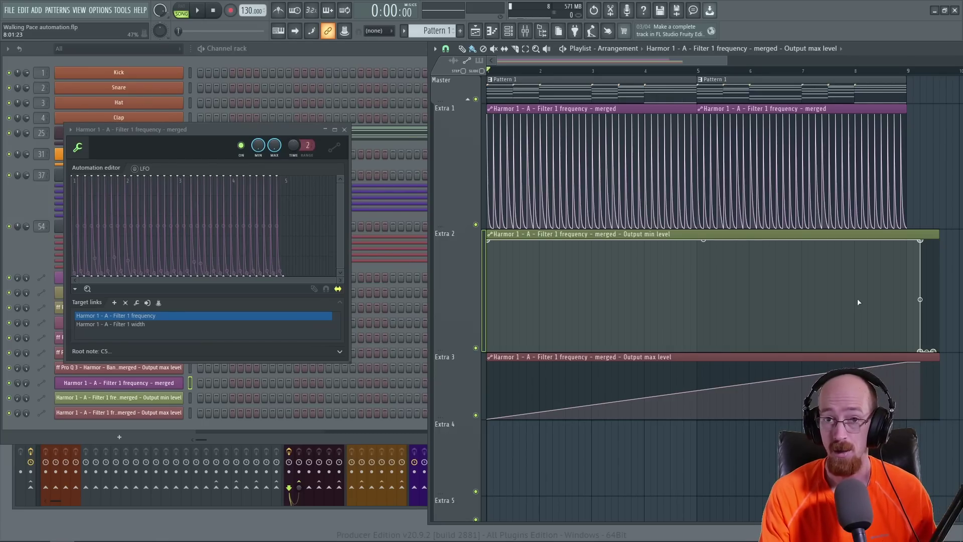
{"action": "left_click", "coordinate": [903, 341]}
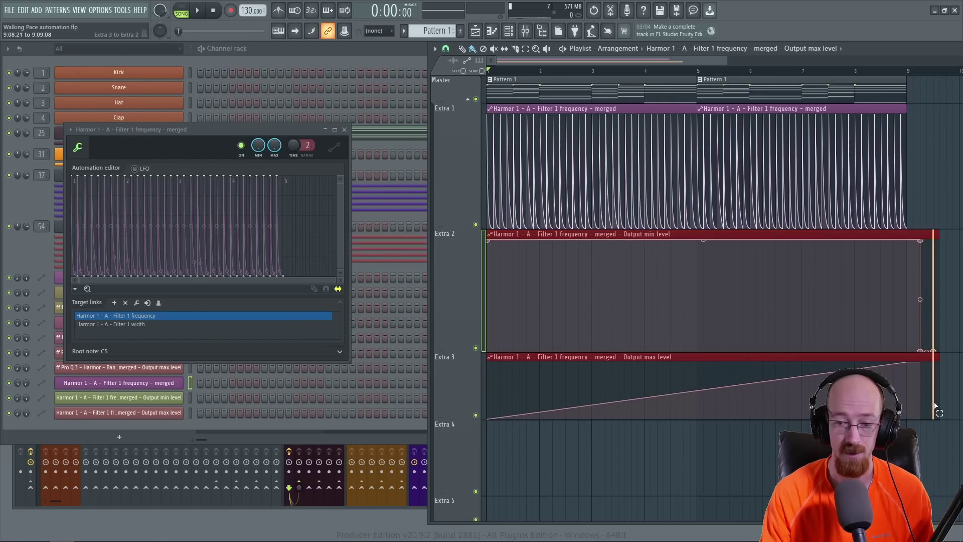
{"action": "mouse_move", "coordinate": [509, 274]}
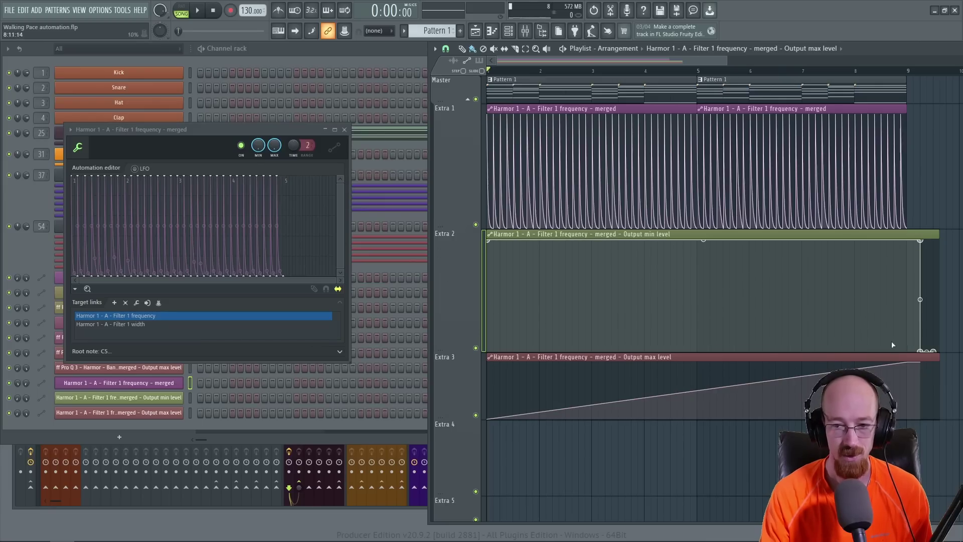
{"action": "left_click", "coordinate": [793, 323]}
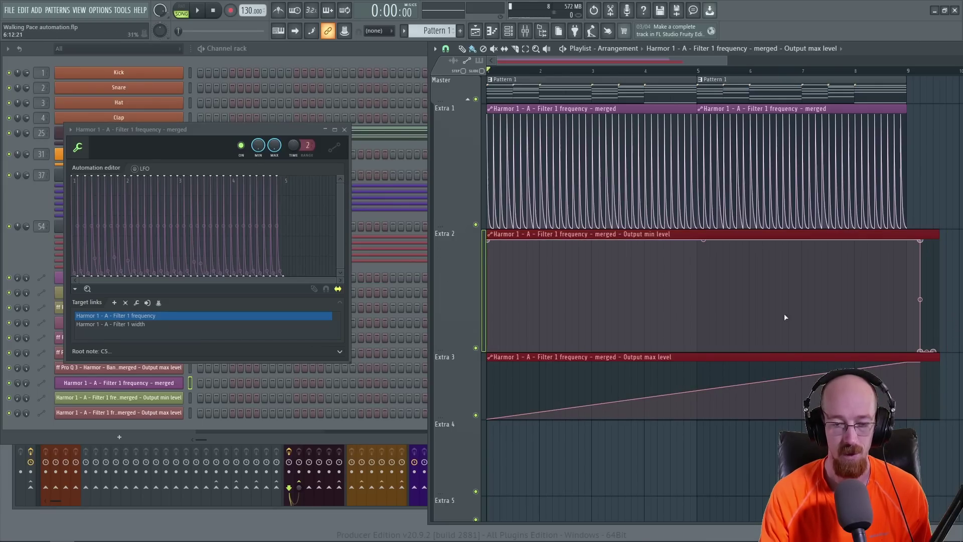
{"action": "scroll", "coordinate": [889, 206], "scroll_direction": "down", "scroll_amount": 1}
{"action": "left_click", "coordinate": [891, 177]}
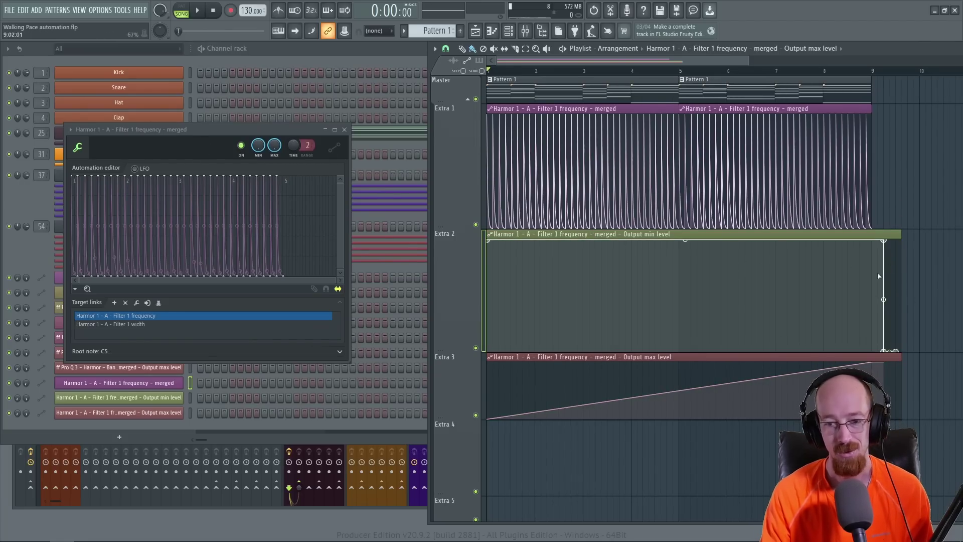
{"action": "left_click", "coordinate": [897, 388]}
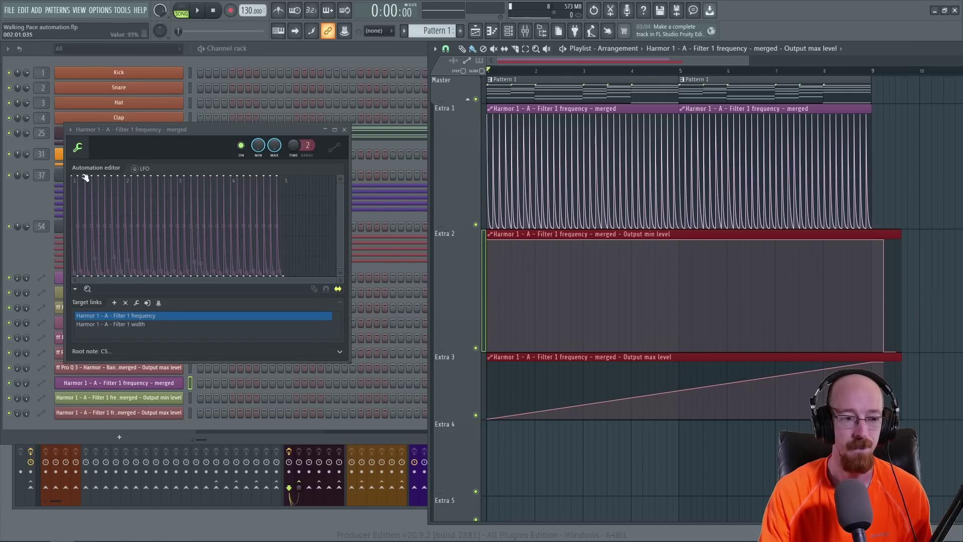
Select a group of points in the merged Filter 1 frequency clip's editor, bulge their falling curves through shared tension, and play the result
{"action": "left_click_drag", "start_coordinate": [200, 131], "coordinate": [189, 102]}
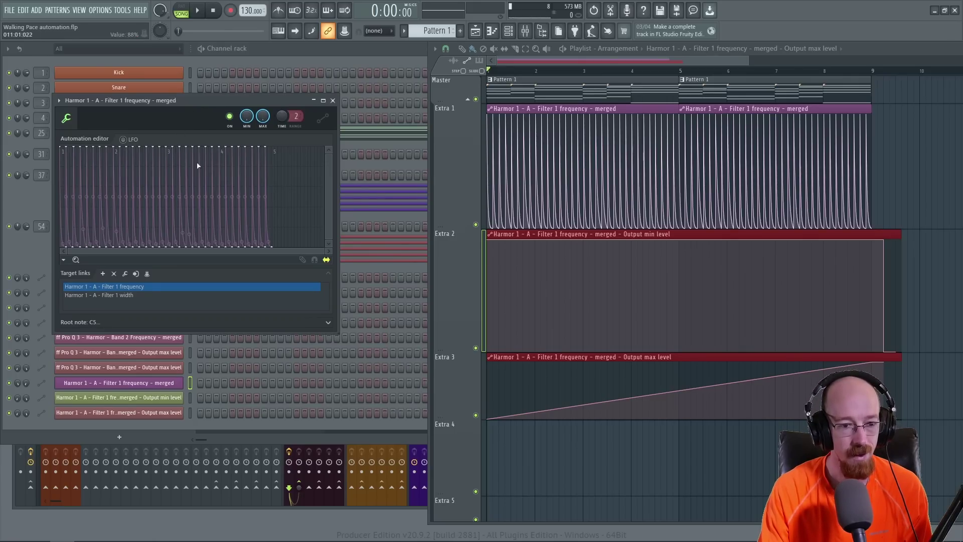
{"action": "left_click_drag", "start_coordinate": [324, 250], "coordinate": [138, 230]}
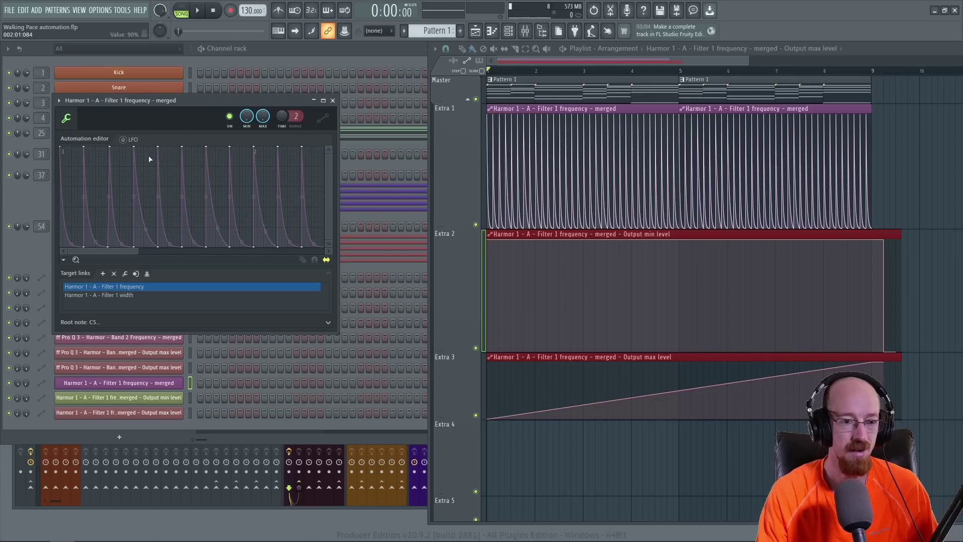
{"action": "left_click_drag", "start_coordinate": [121, 150], "coordinate": [289, 248]}
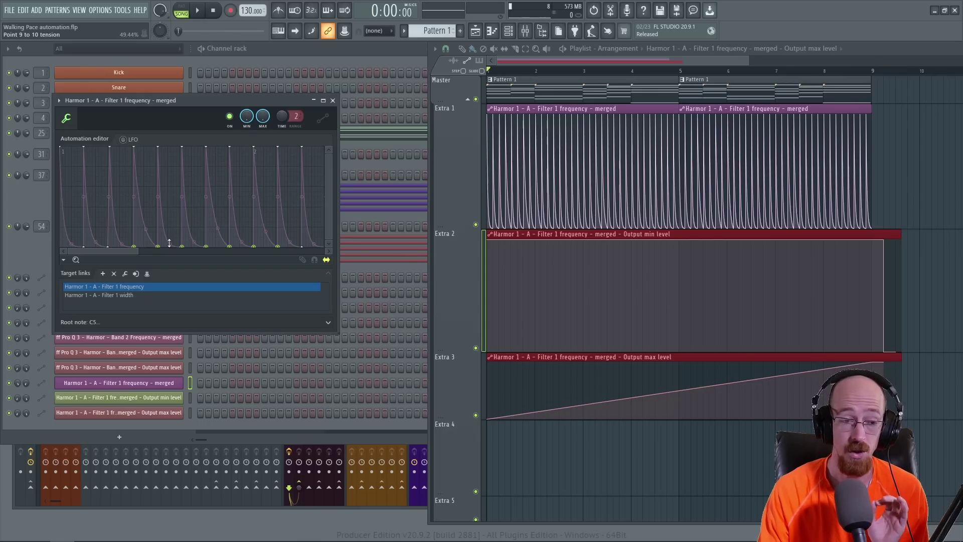
{"action": "left_click_drag", "start_coordinate": [169, 243], "coordinate": [170, 209]}
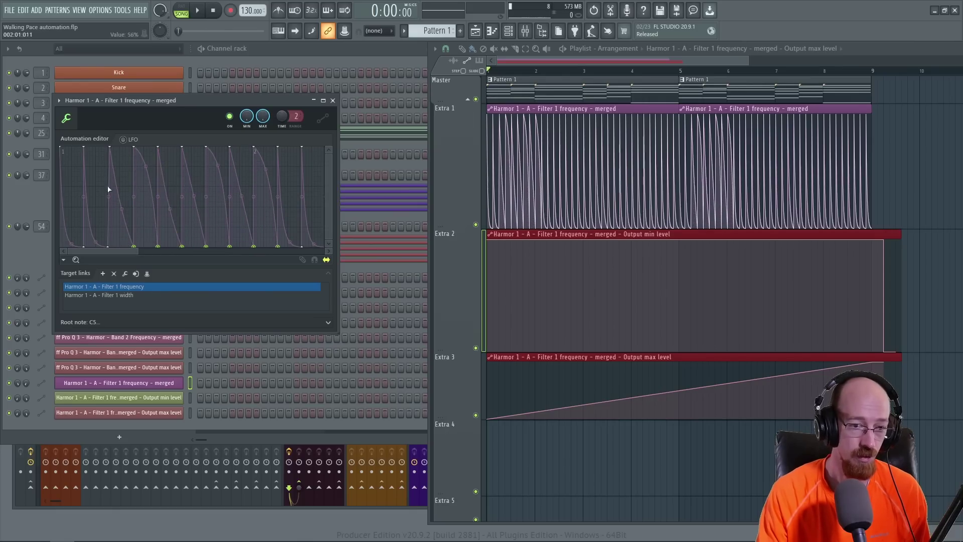
{"action": "key", "text": "space"}
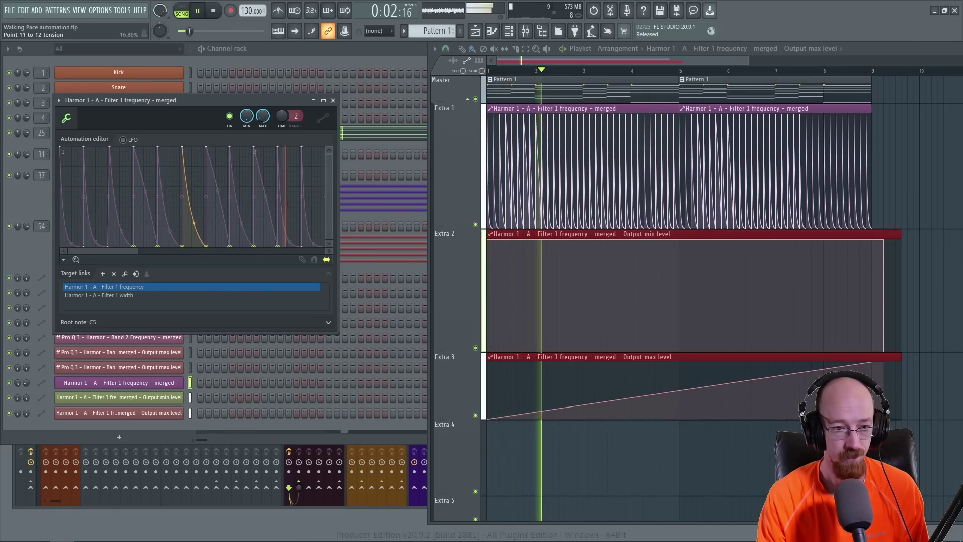
{"action": "key", "text": "space"}
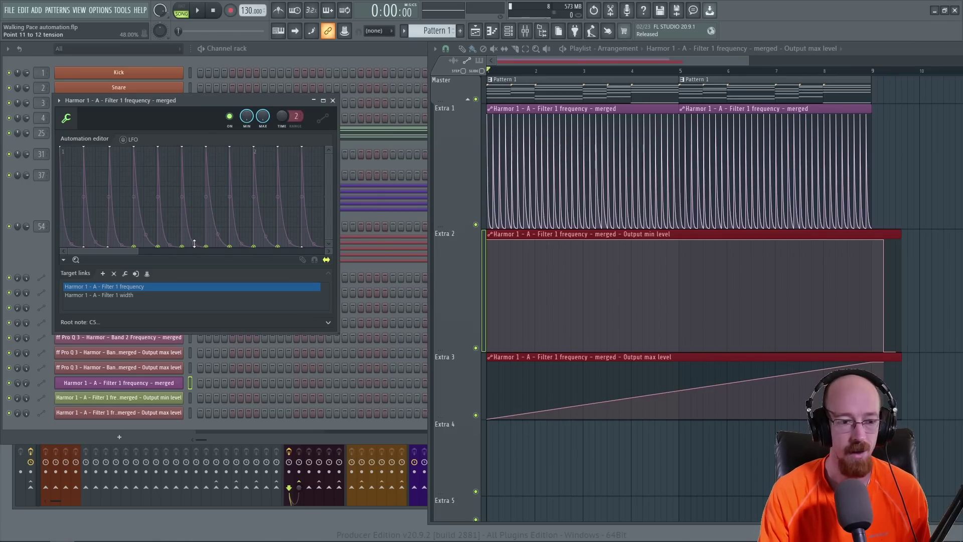
Vary the tension of the selected falling curves during and after playback, and close the merged clip's editor
{"action": "key", "text": "space"}
{"action": "mouse_move", "coordinate": [194, 243]}
{"action": "left_mouse_down"}
{"action": "mouse_move", "coordinate": [194, 200]}
{"action": "mouse_move", "coordinate": [194, 236]}
{"action": "left_mouse_up"}
{"action": "key", "text": "space"}
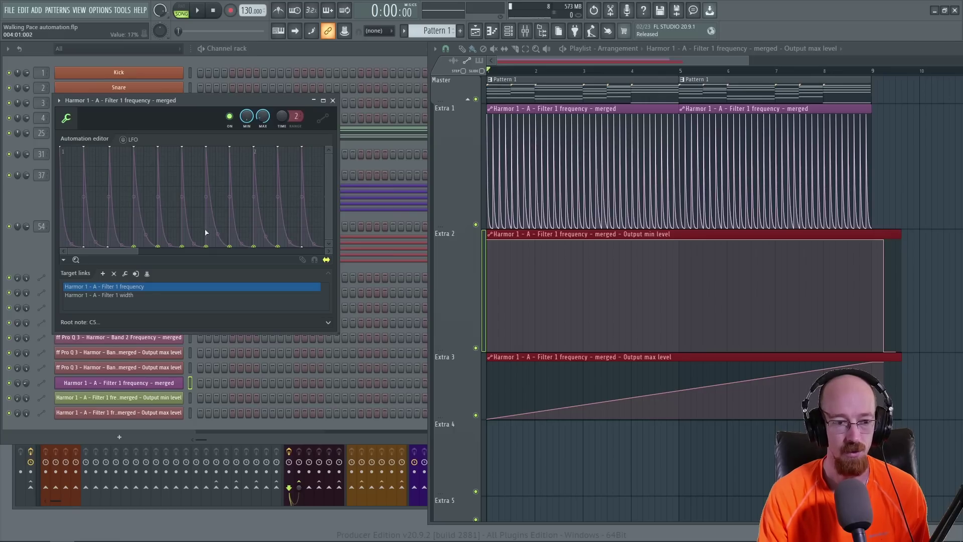
{"action": "left_click_drag", "start_coordinate": [192, 241], "coordinate": [193, 235]}
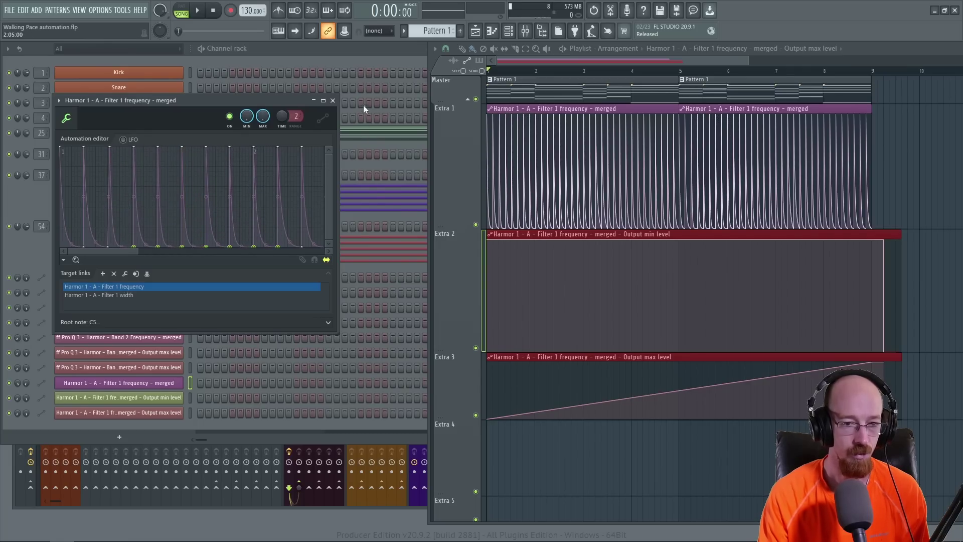
{"action": "left_click", "coordinate": [333, 100]}
{"action": "left_click", "coordinate": [757, 248]}
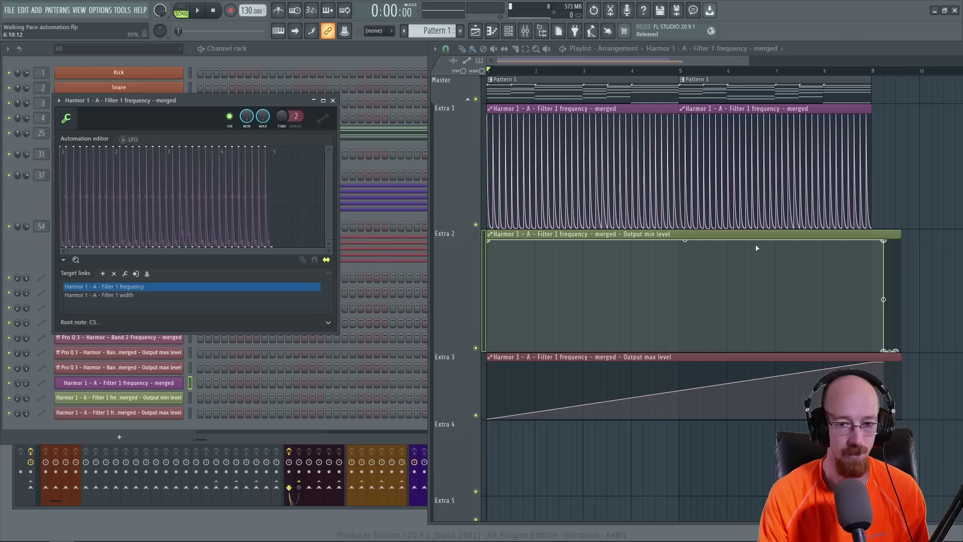